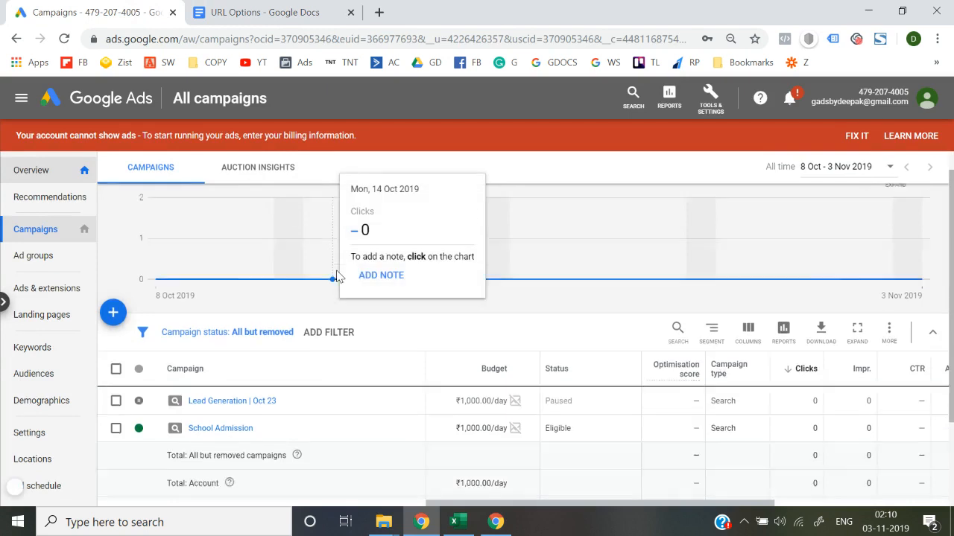
View the keywords of the "top 10 schools in gurgaon" ad group in the School Admission campaign, and return to the account overview.
scroll(220, 313, "down", 2)
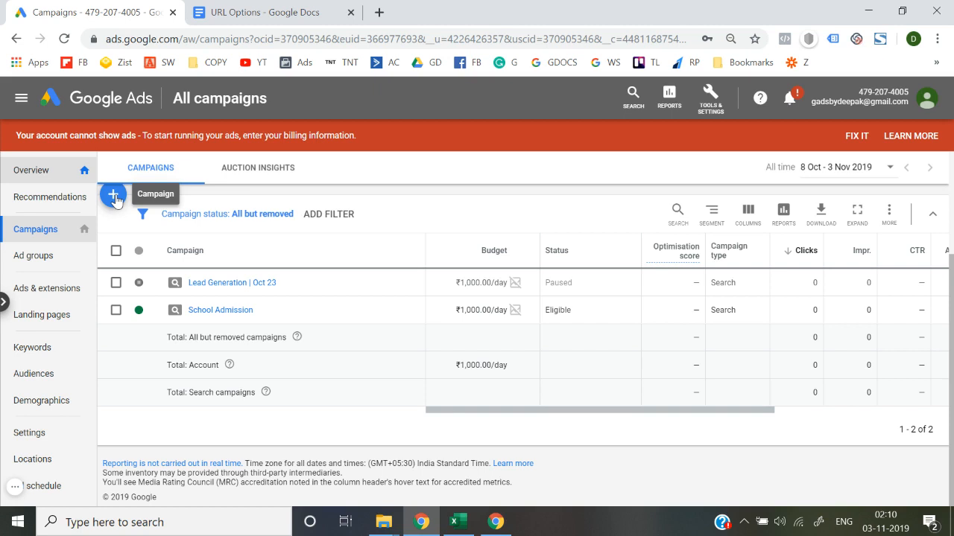
left_click(215, 312)
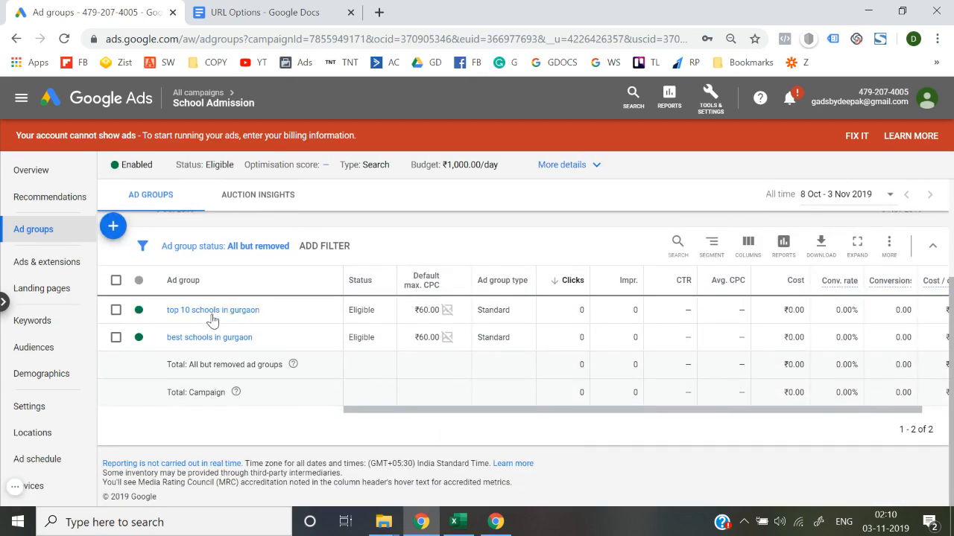
left_click(211, 312)
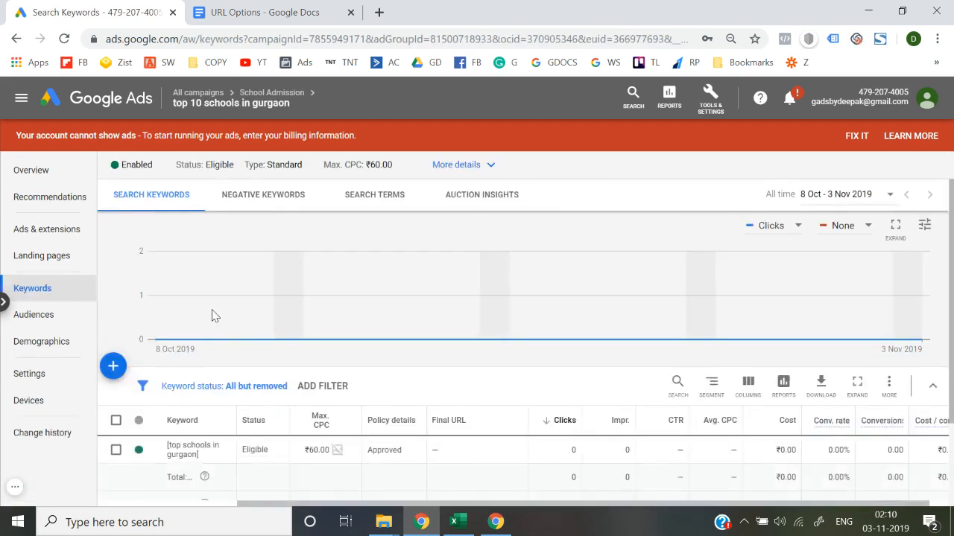
scroll(212, 315, "down", 2)
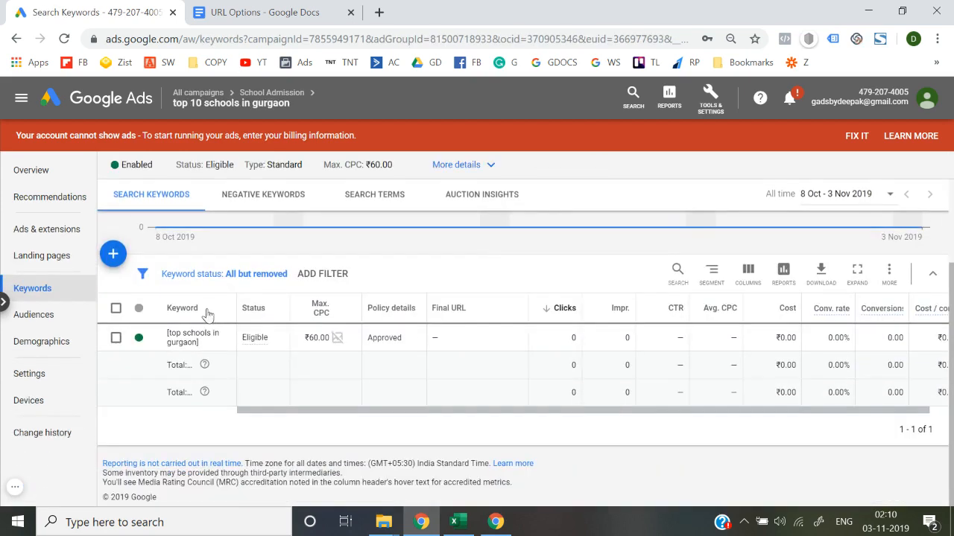
left_click(106, 110)
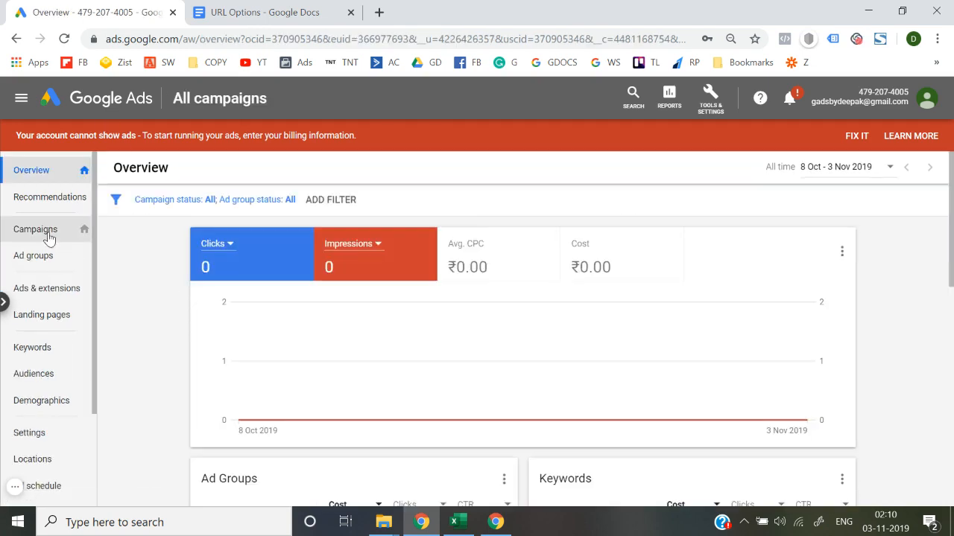
Open the ads list of the "top 10 schools in gurgaon" ad group in the School Admission campaign.
left_click(48, 236)
scroll(214, 381, "down", 2)
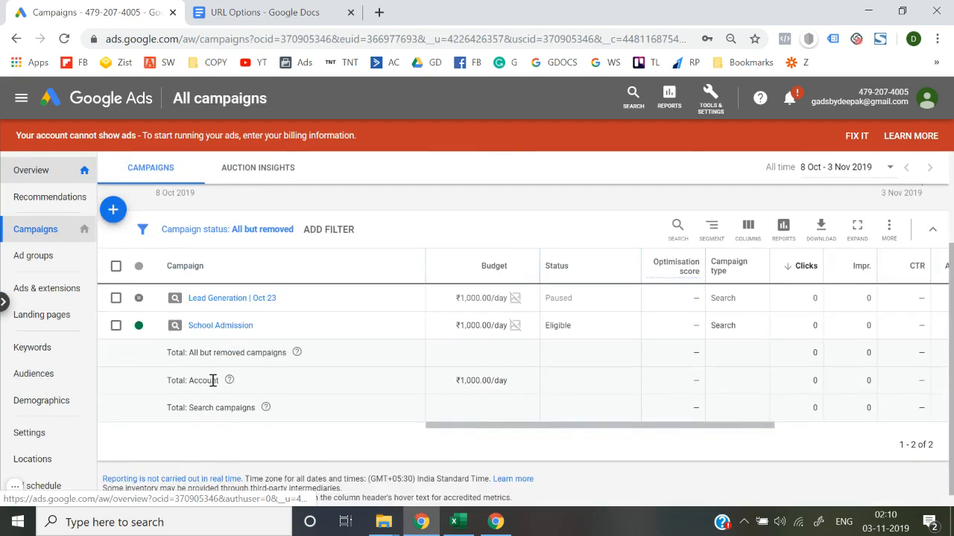
left_click(209, 330)
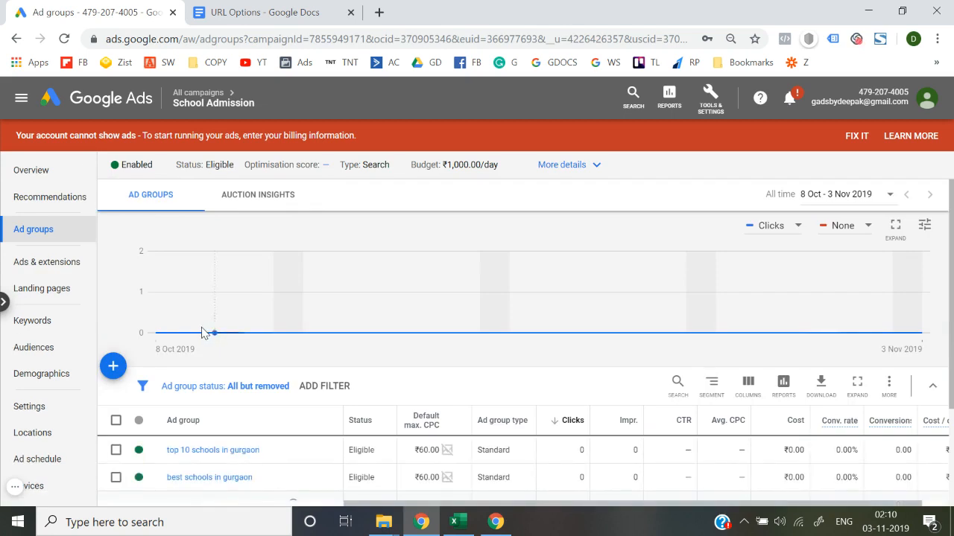
left_click(205, 452)
left_click(67, 237)
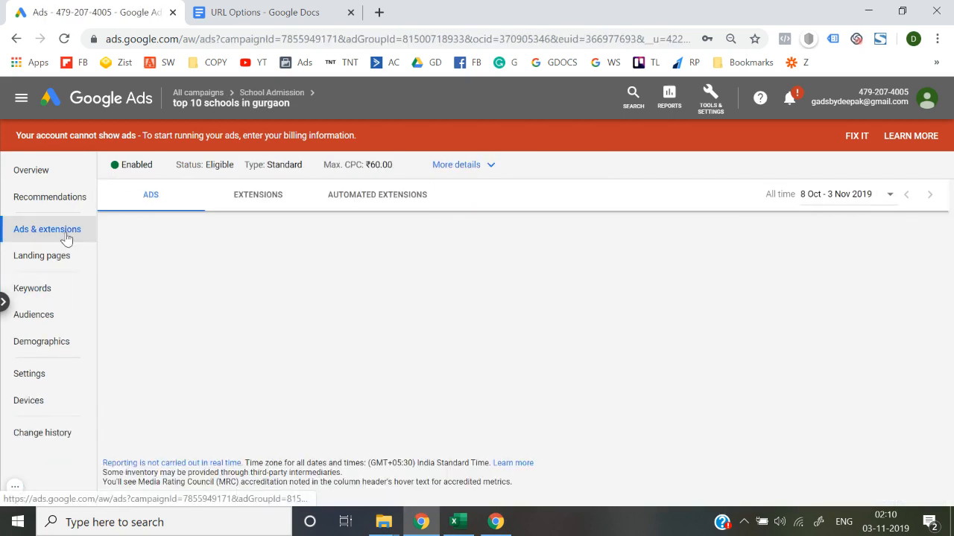
scroll(213, 363, "down", 3)
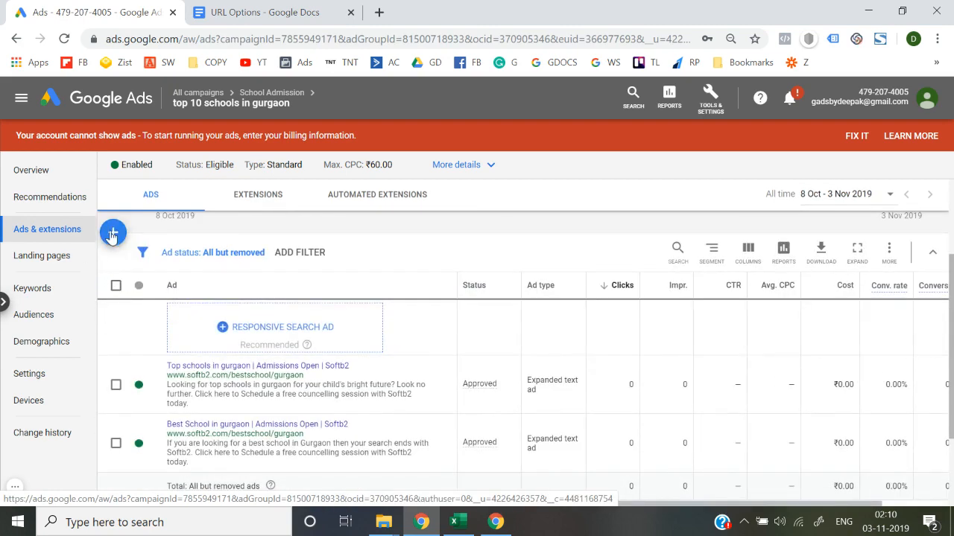
Start a new text ad in this ad group and expand its Ad URL options.
left_click(112, 234)
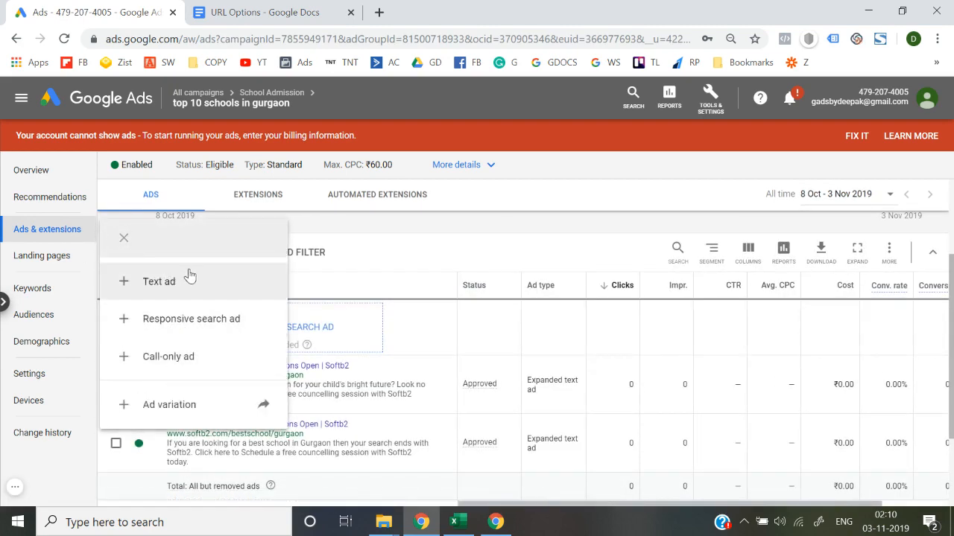
left_click(190, 276)
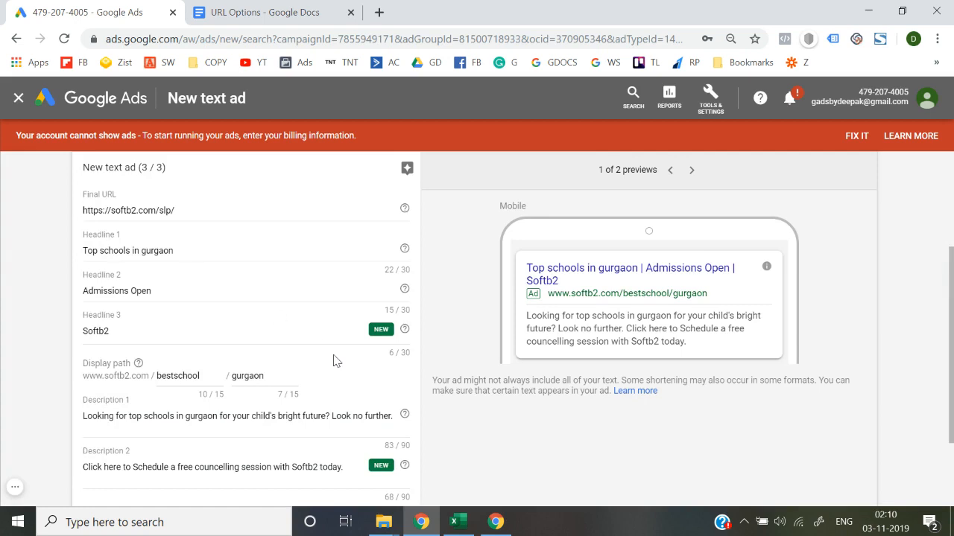
scroll(333, 361, "down", 2)
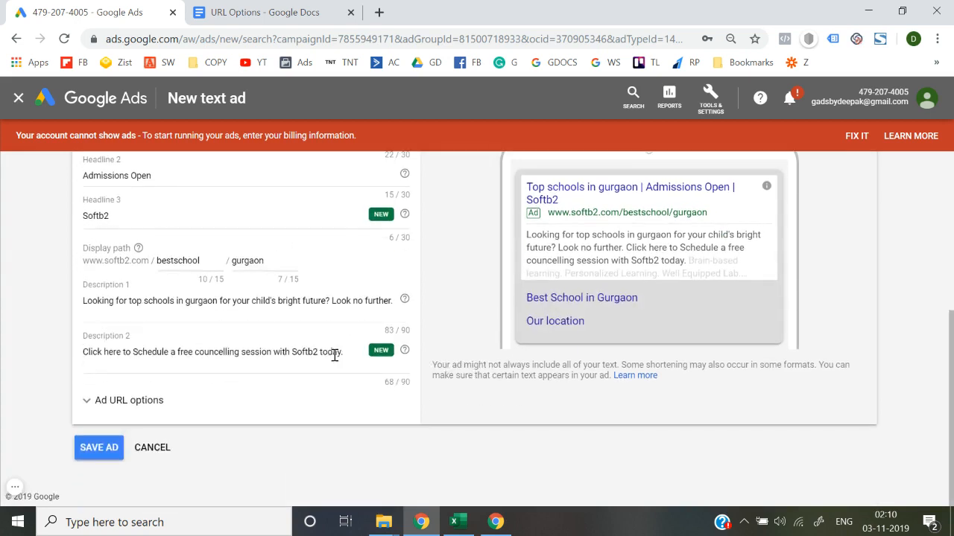
left_click(131, 412)
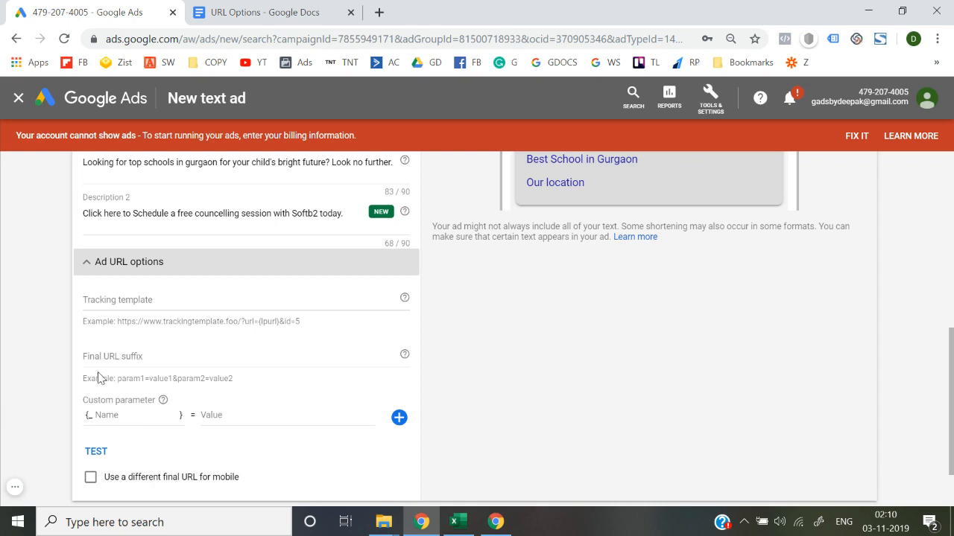
Open the bookmarked BitPaper site in a new tab and create a paper named "Tracking".
left_click(936, 62)
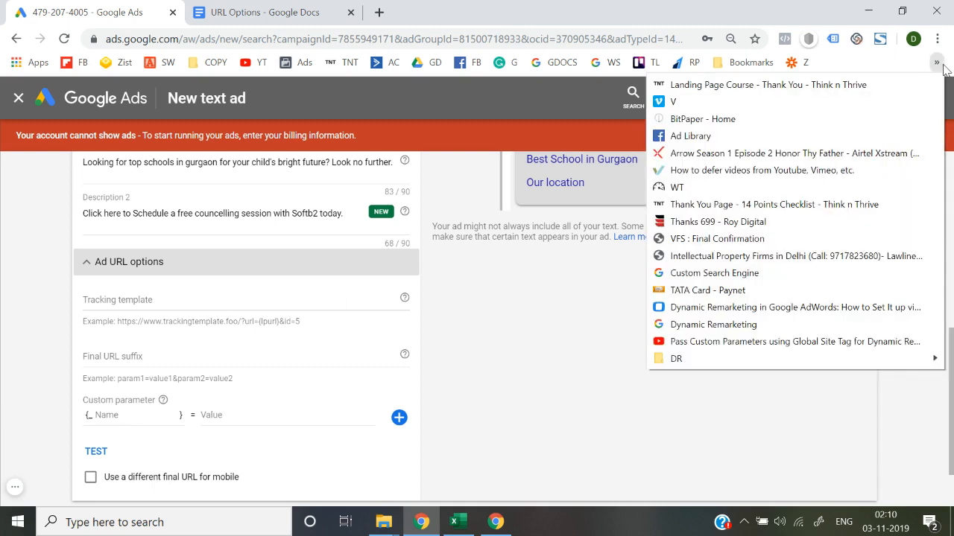
right_click(732, 120)
left_click(745, 128)
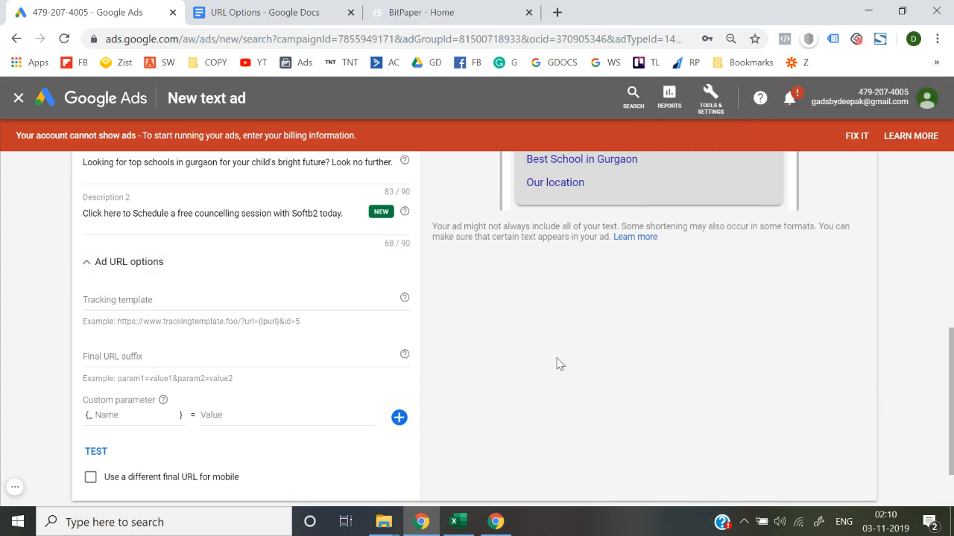
left_click(436, 7)
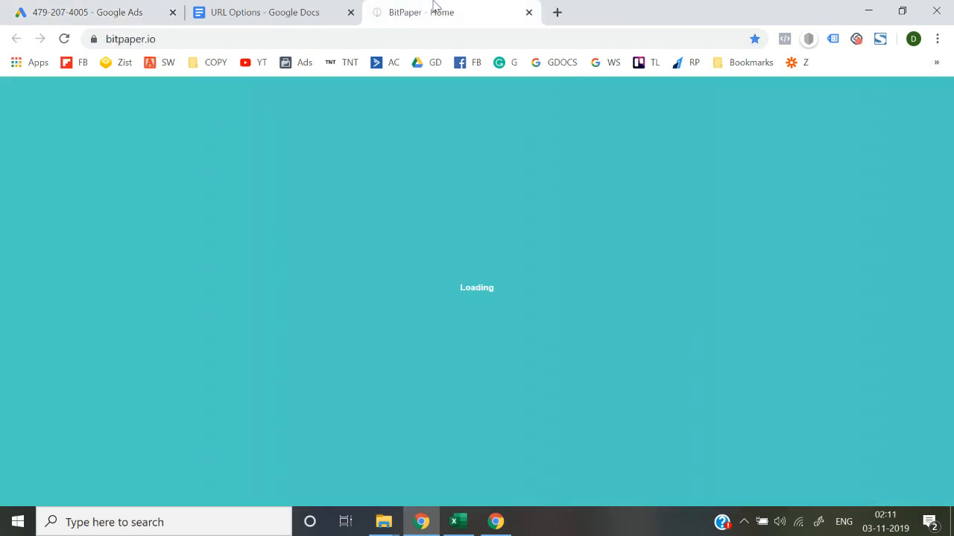
left_click(250, 432)
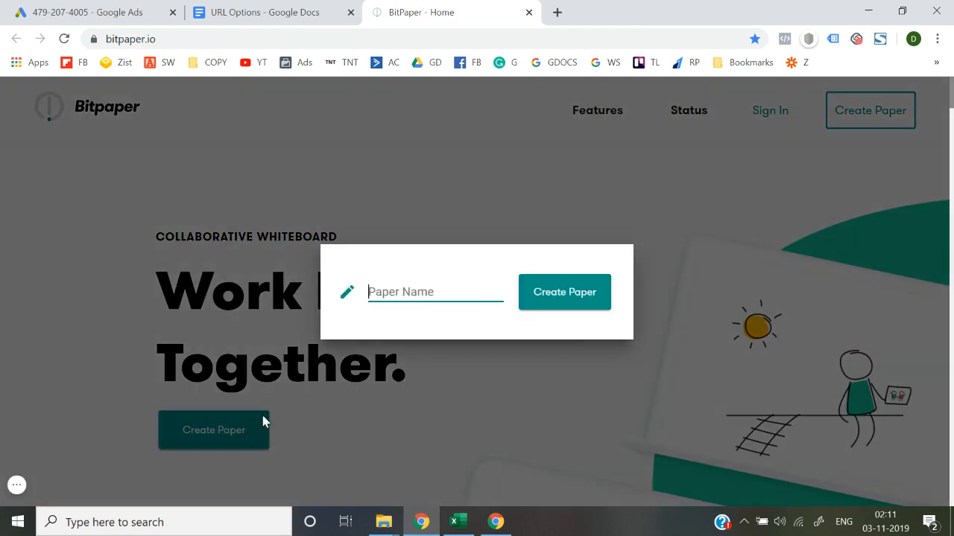
left_click(434, 284)
type("Tracking")
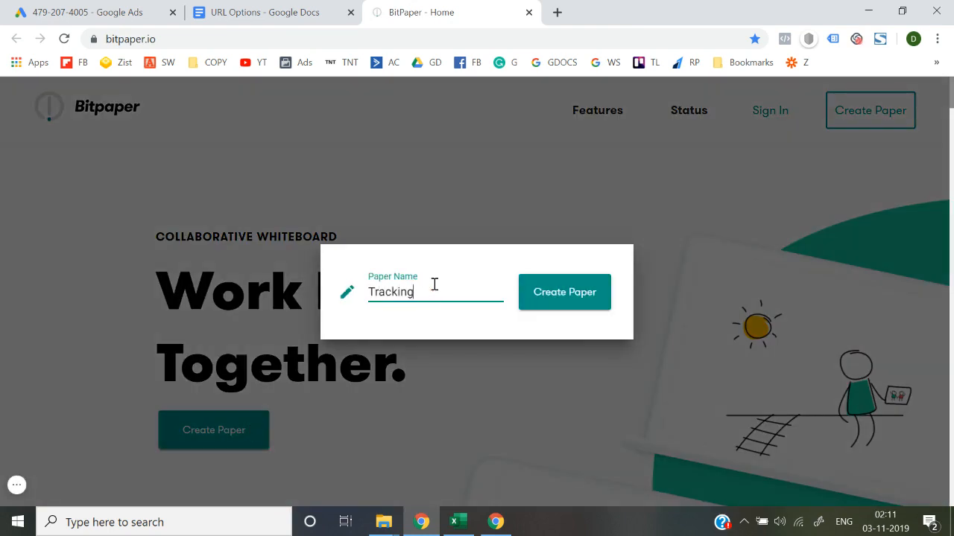
key("Return")
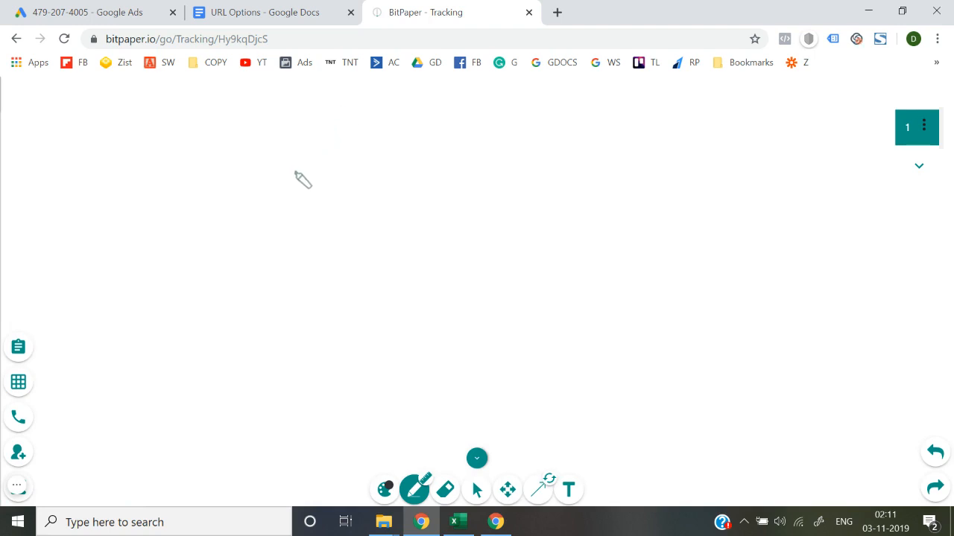
Handwrite "Ad" on the whiteboard with an arrow down to the word "click", and circle that word.
mouse_move(246, 158)
left_mouse_down()
mouse_move(249, 177)
mouse_move(263, 168)
left_mouse_up()
left_click_drag(290, 161, 281, 229)
left_click_drag(274, 222, 300, 217)
mouse_move(284, 250)
left_mouse_down()
mouse_move(356, 238)
mouse_move(361, 211)
left_mouse_up()
mouse_move(301, 217)
left_mouse_down()
mouse_move(405, 247)
mouse_move(388, 211)
mouse_move(321, 170)
left_mouse_up()
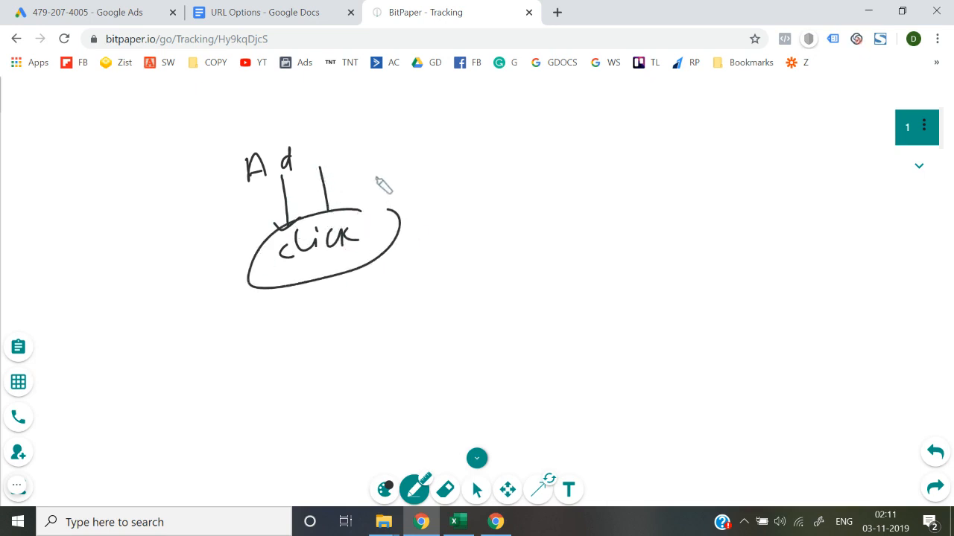
Draw an arrow from "Ad" to a double-underlined "information" and handwrite "tracking template" beneath it.
mouse_move(370, 170)
left_mouse_down()
mouse_move(415, 157)
mouse_move(426, 176)
mouse_move(453, 142)
mouse_move(477, 164)
mouse_move(538, 149)
mouse_move(604, 155)
mouse_move(624, 139)
mouse_move(676, 149)
left_mouse_up()
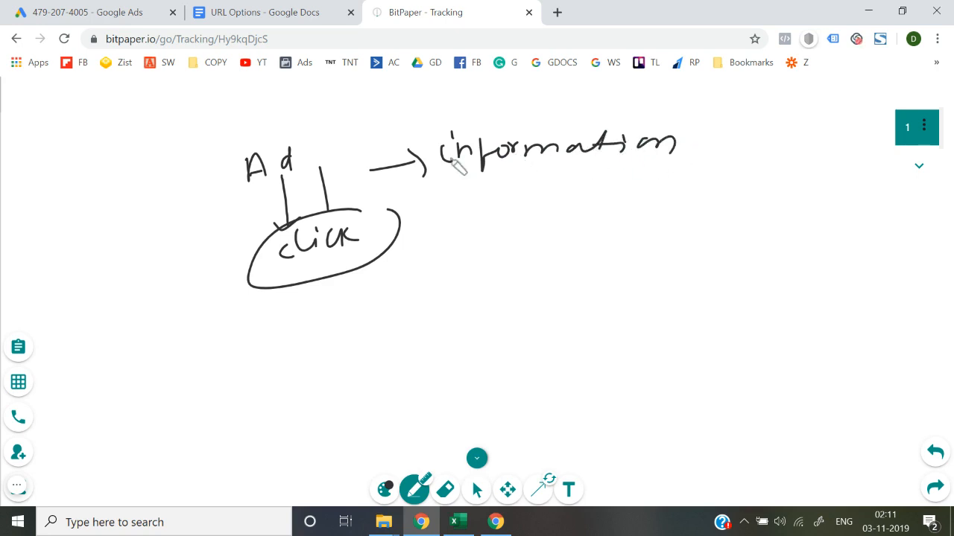
mouse_move(414, 167)
left_mouse_down()
mouse_move(687, 190)
mouse_move(679, 206)
left_mouse_up()
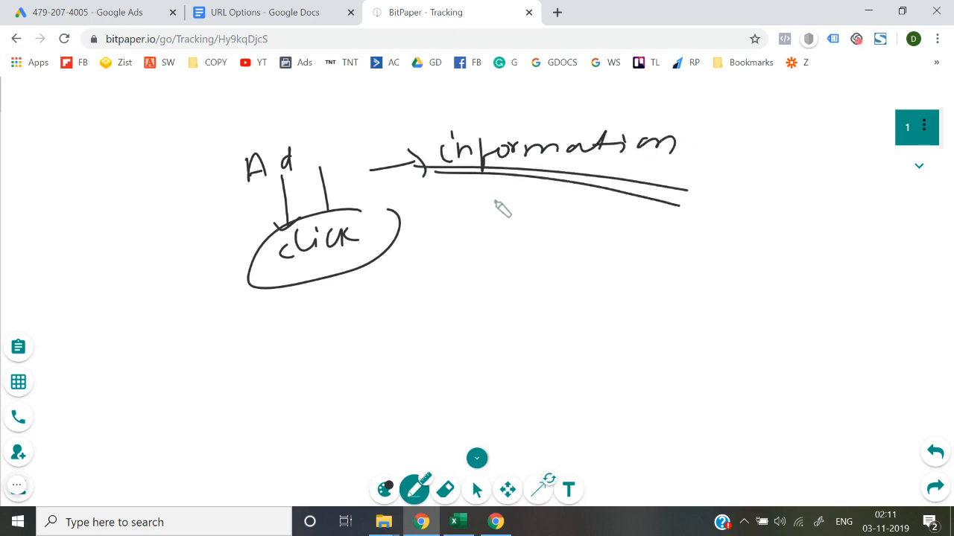
mouse_move(485, 195)
left_mouse_down()
mouse_move(479, 221)
mouse_move(594, 220)
mouse_move(622, 234)
mouse_move(742, 255)
mouse_move(822, 250)
mouse_move(823, 263)
left_mouse_up()
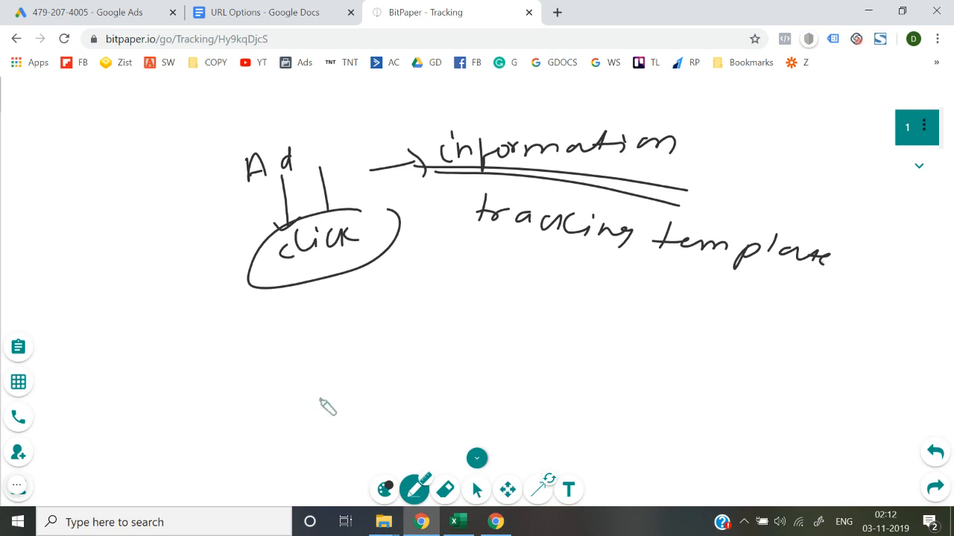
Draw a slanted line below the first sketch leading to a second, underlined "click" with an arrowhead under it.
mouse_move(347, 371)
left_mouse_down()
mouse_move(437, 346)
mouse_move(441, 335)
mouse_move(536, 322)
left_mouse_up()
left_click_drag(462, 339, 513, 336)
mouse_move(481, 345)
left_mouse_down()
mouse_move(513, 341)
mouse_move(524, 356)
mouse_move(564, 332)
mouse_move(497, 350)
left_mouse_up()
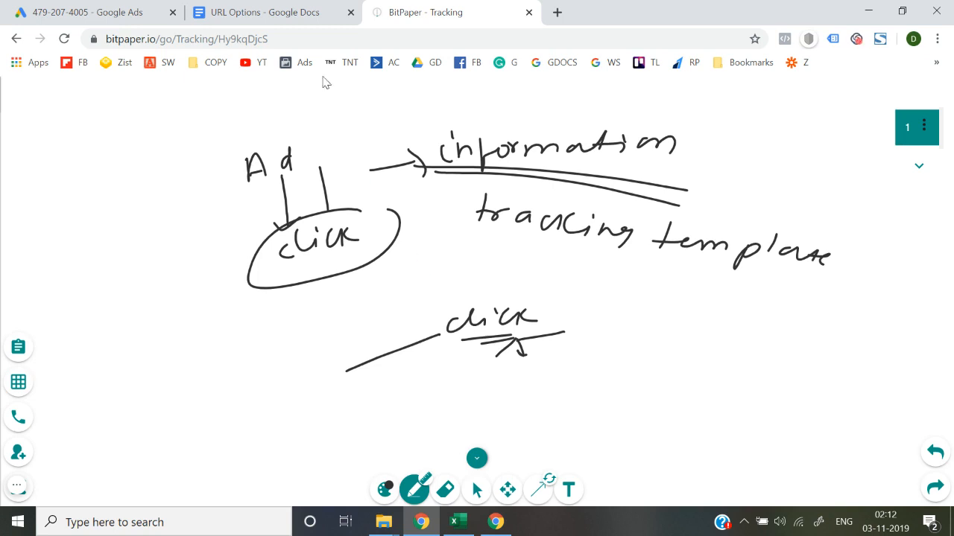
Look at the tracking template notes in the URL Options document and the new ad's Tracking template field in Google Ads.
left_click(268, 11)
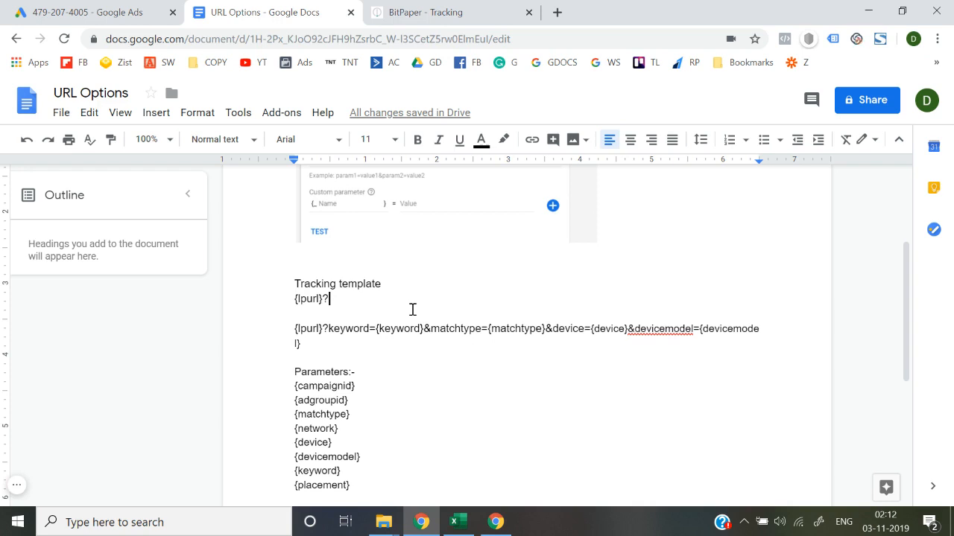
left_click(101, 12)
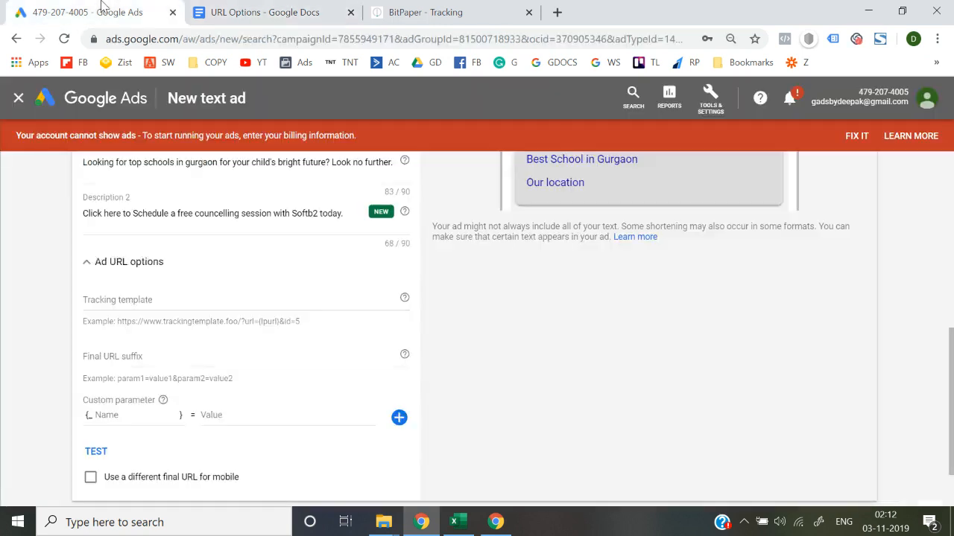
left_click(141, 301)
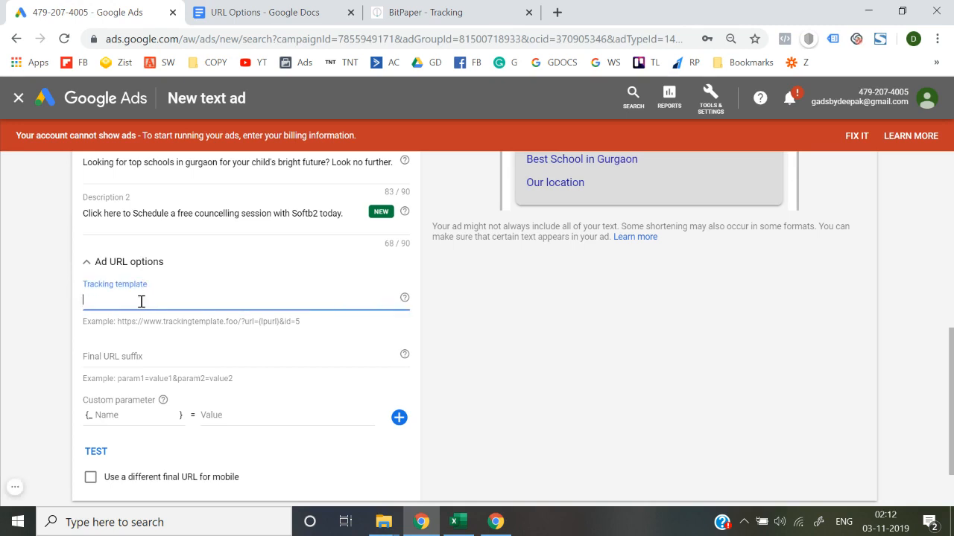
Examine the parts of the sample {lpurl} tracking template in the URL Options document, parameter by parameter.
left_click(283, 9)
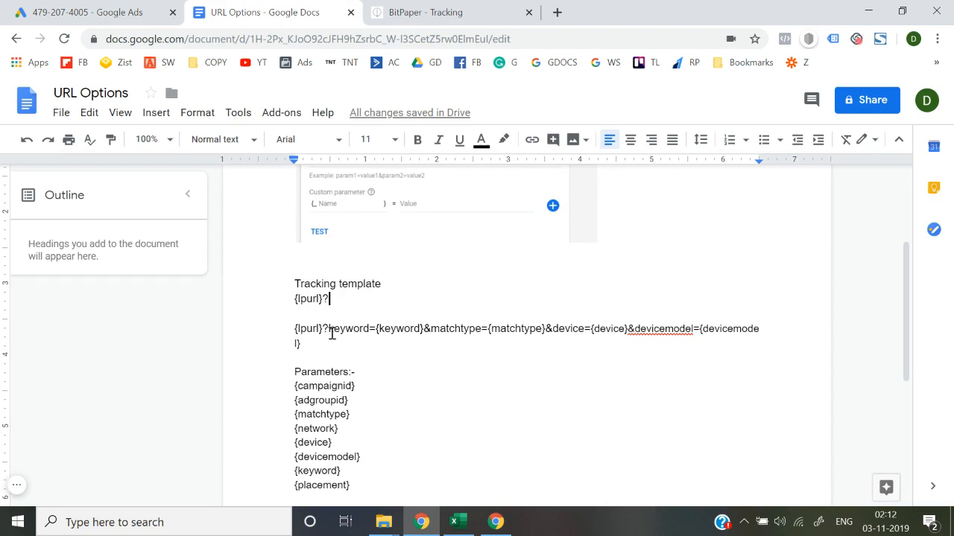
key("shift+Right")
key("shift+Right")
key("shift+Right")
key("shift+Right")
key("shift+Right")
key("shift+Right")
key("shift+Right")
key("shift+Right")
key("Right")
key("shift+Right")
key("shift+Right")
key("shift+Right")
key("shift+Right")
key("shift+Right")
key("shift+Right")
key("shift+Right")
key("shift+Right")
key("shift+Right")
key("Left")
key("shift+Right")
key("shift+Right")
key("shift+Right")
key("shift+Right")
key("shift+Right")
key("shift+Right")
key("shift+Right")
key("shift+Right")
key("shift+Right")
key("Right")
key("Right")
key("Right")
key("Right")
key("shift+Right")
key("shift+Right")
key("shift+Right")
key("shift+Right")
key("shift+Right")
key("shift+Right")
key("shift+Right")
key("shift+Right")
key("shift+Right")
key("shift+Right")
key("shift+Right")
key("Right")
Add the line "date={date}" between the sample tracking template and the Parameters list, and select it.
key("Right")
key("Right")
key("Right")
key("Right")
key("Right")
key("Right")
key("Right")
key("Right")
key("shift+Right")
key("shift+Right")
key("shift+Right")
key("shift+Right")
key("shift+Right")
key("shift+Right")
key("shift+Right")
key("shift+Right")
key("Right")
key("Right")
key("Right")
key("shift+Right")
key("shift+Right")
key("shift+Right")
key("shift+Right")
key("shift+Right")
key("shift+Right")
key("shift+Right")
key("shift+Right")
key("shift+Right")
key("shift+Right")
key("shift+Right")
key("shift+Right")
key("shift+Right")
key("Up")
key("Right")
key("Return")
key("Return")
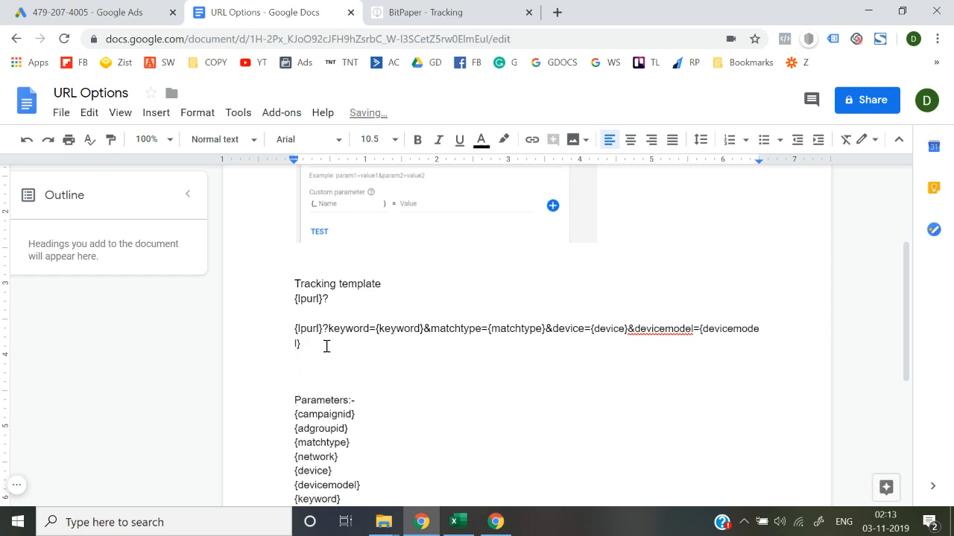
type("date={date")
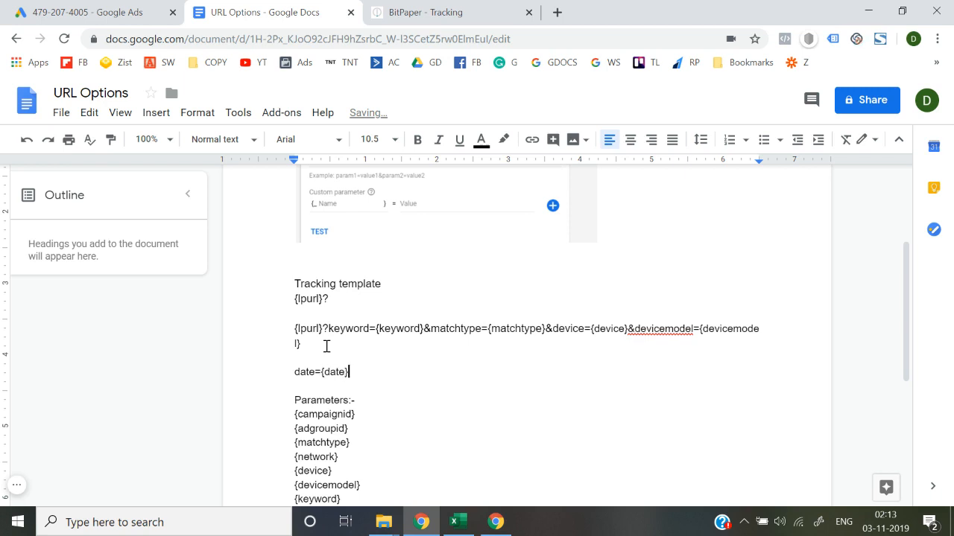
key("shift+Home")
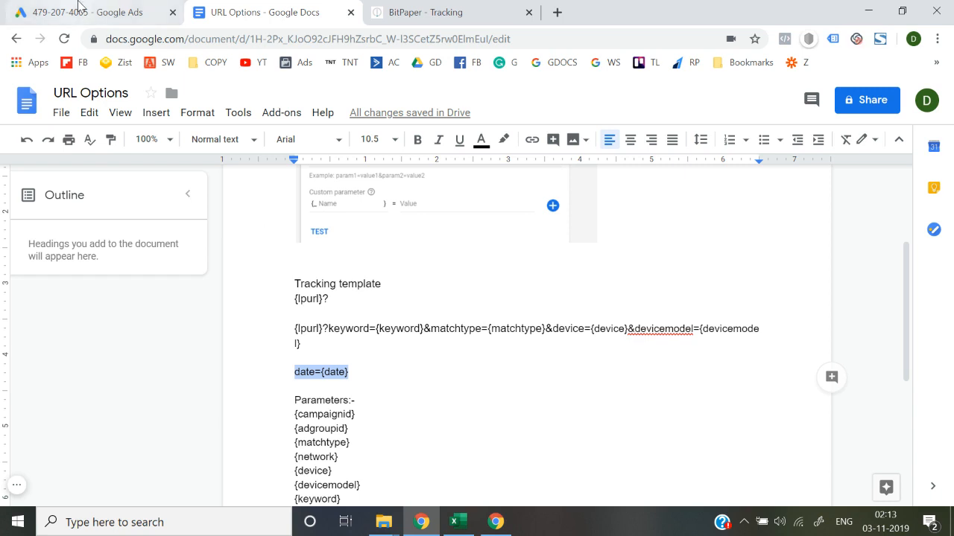
Return to the new text ad in Google Ads and add four more custom parameter rows.
left_click(82, 12)
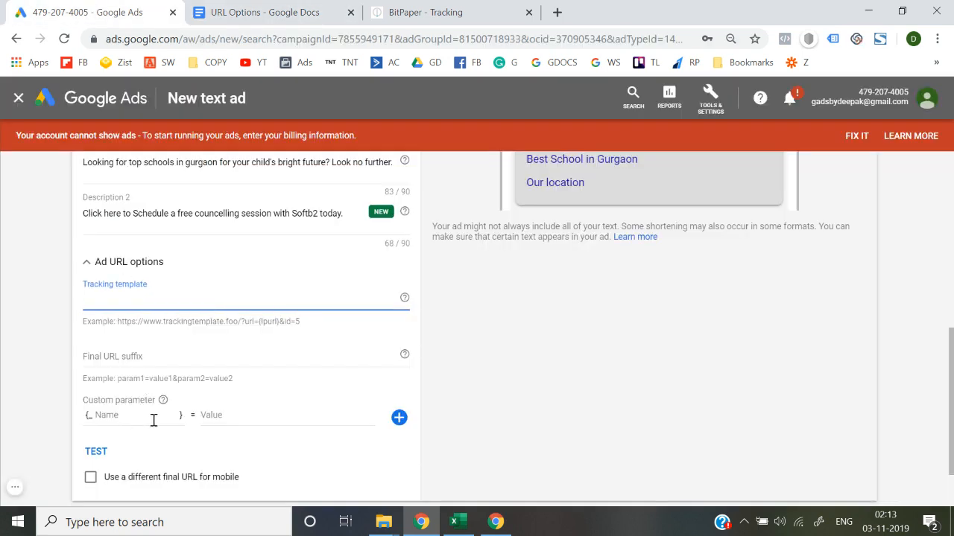
left_click(399, 418)
scroll(396, 420, "down", 2)
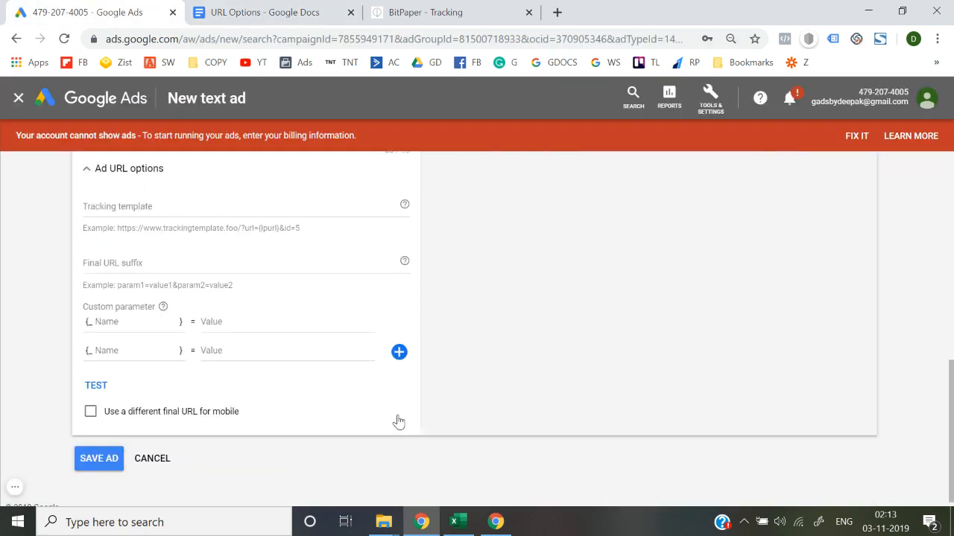
left_click(399, 342)
left_click(398, 371)
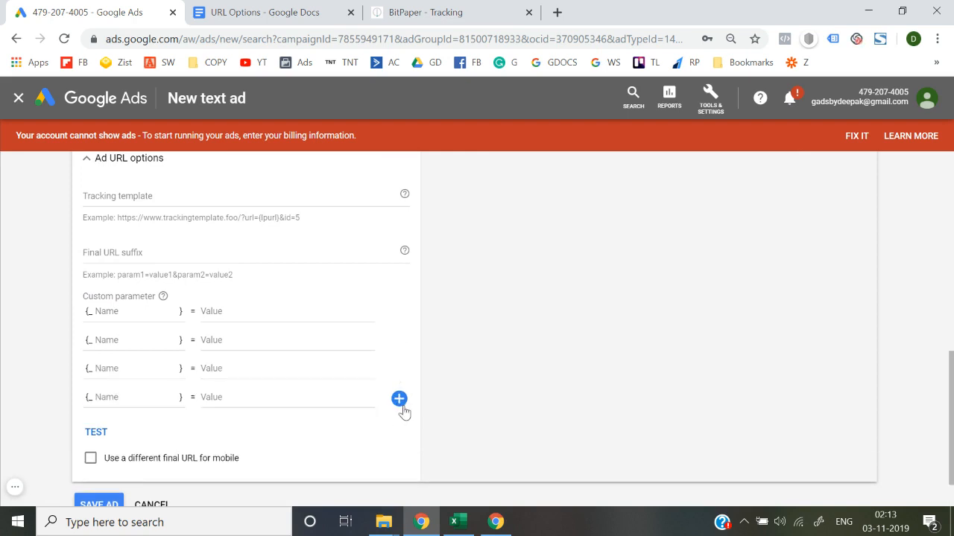
left_click(401, 402)
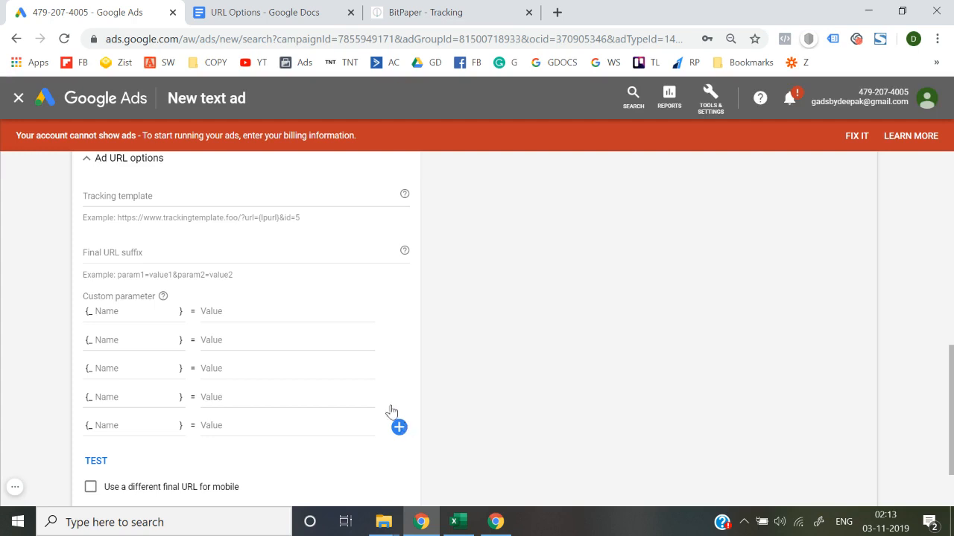
Return to the URL Options document and examine the {lpurl}? line under the Tracking template heading.
scroll(389, 410, "up", 2)
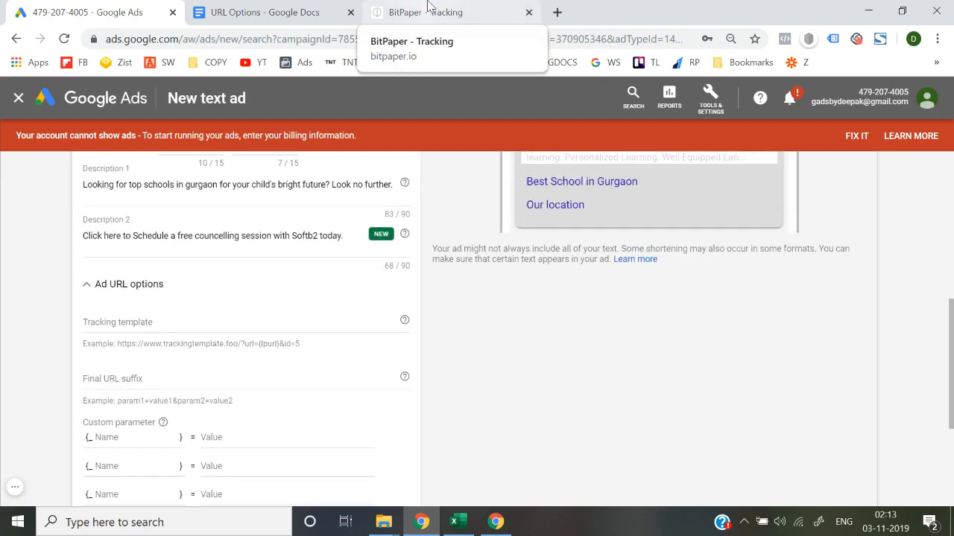
left_click(311, 7)
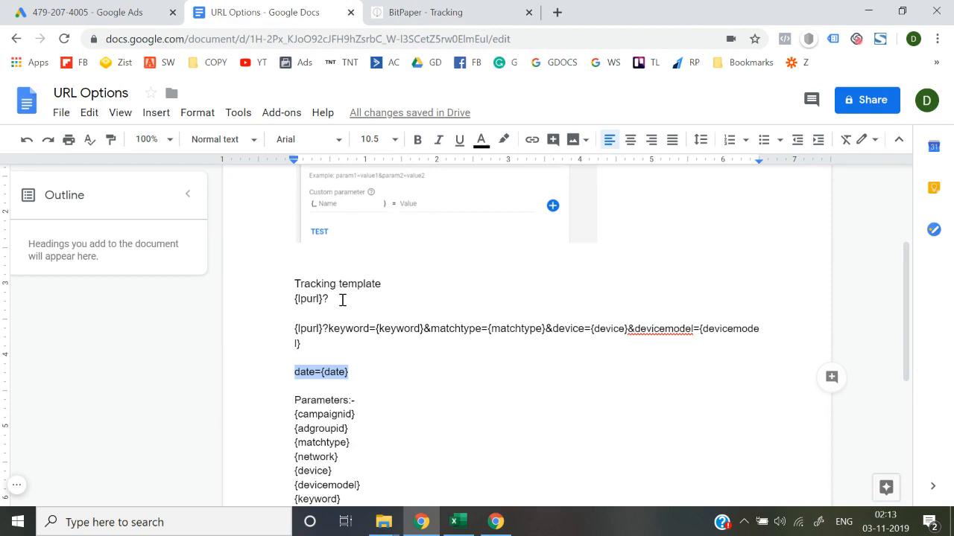
left_click_drag(293, 301, 324, 300)
double_click(332, 300)
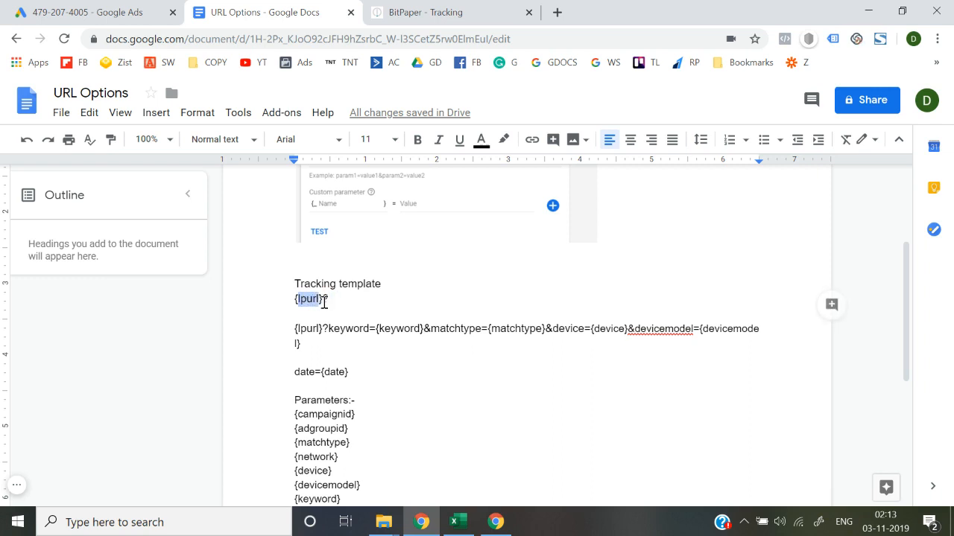
left_click(324, 302)
double_click(324, 302)
left_click(346, 298)
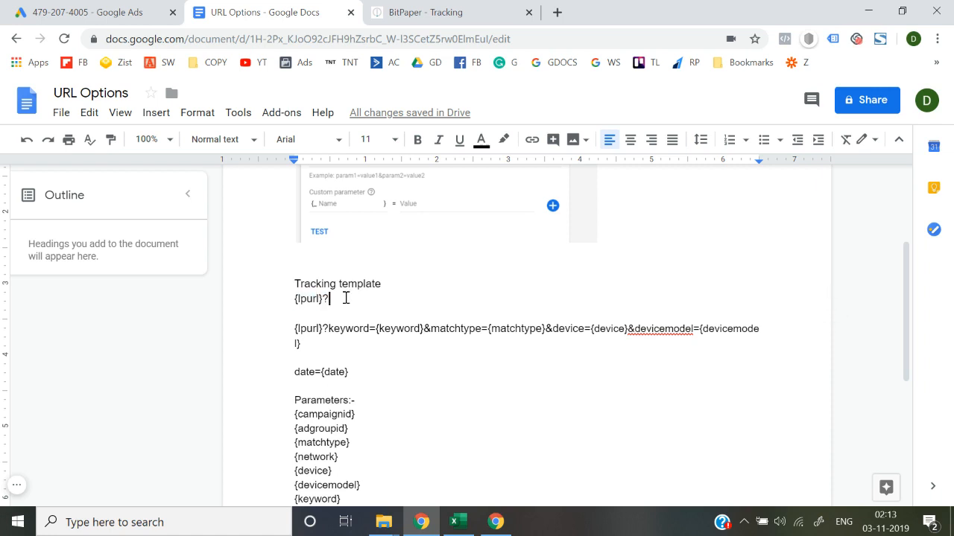
key("shift+Left")
key("shift+Left")
key("shift+Left")
key("shift+Left")
key("shift+Left")
key("shift+Left")
key("shift+Left")
key("shift+Left")
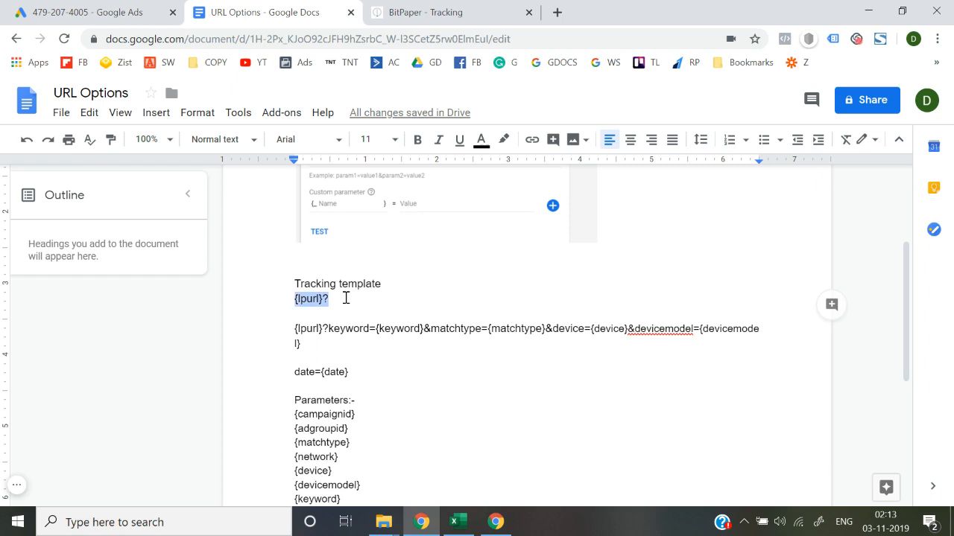
key("Left")
key("shift+Right")
key("shift+Right")
key("shift+Right")
key("shift+Right")
key("shift+Right")
key("shift+Right")
key("shift+Right")
key("shift+Right")
key("Left")
Select {lpurl}? in the document and paste it into the new text ad's Tracking template field in Google Ads.
key("shift+Right")
key("shift+Right")
key("shift+Right")
key("shift+Right")
key("shift+Right")
key("shift+Right")
key("shift+Right")
key("shift+Right")
key("Left")
key("shift+Right")
key("shift+Right")
key("shift+Right")
key("shift+Right")
key("shift+Right")
key("shift+Right")
key("shift+Right")
key("shift+Right")
key("ctrl+c")
left_click(130, 12)
left_click(174, 322)
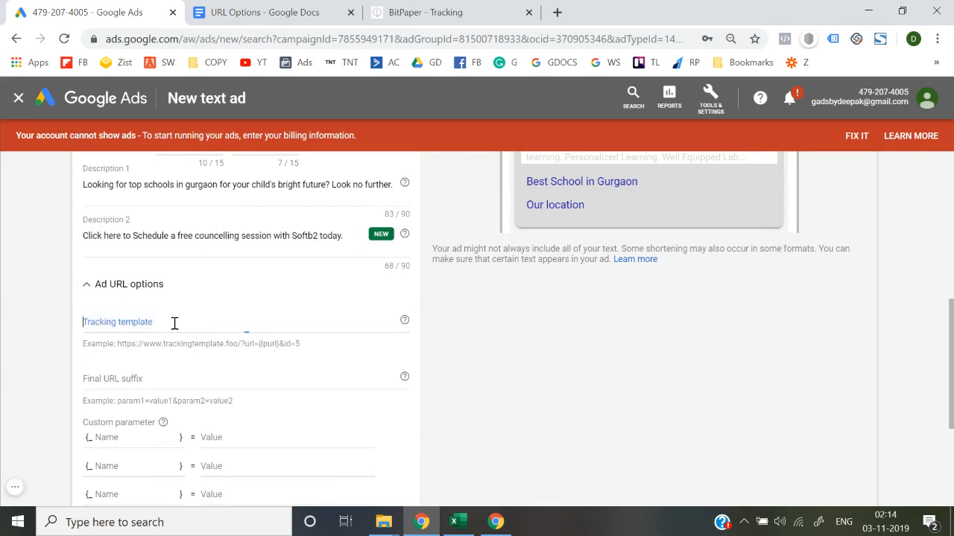
key("ctrl+v")
Return to the URL Options document and start a new template line reading {lpurl}? above the Tracking template heading.
left_click(233, 9)
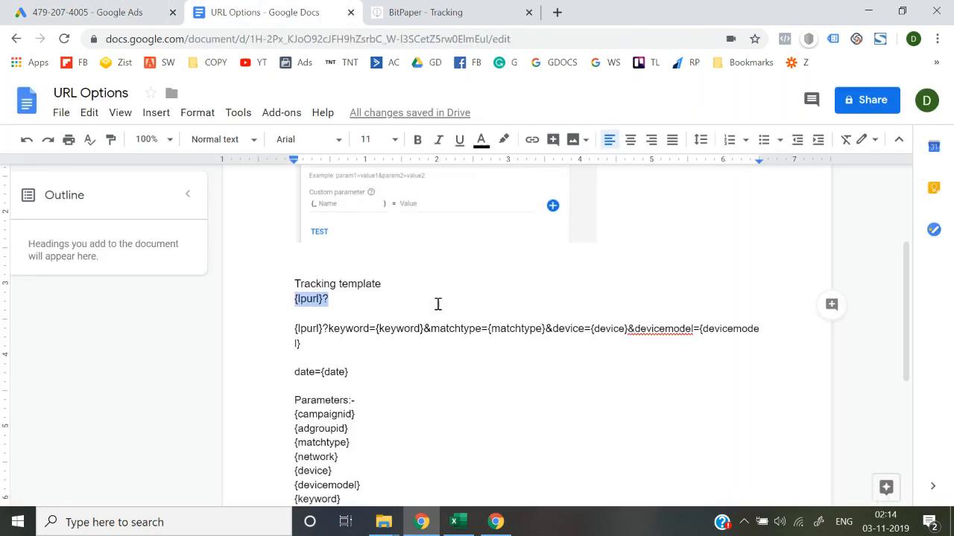
left_click(319, 271)
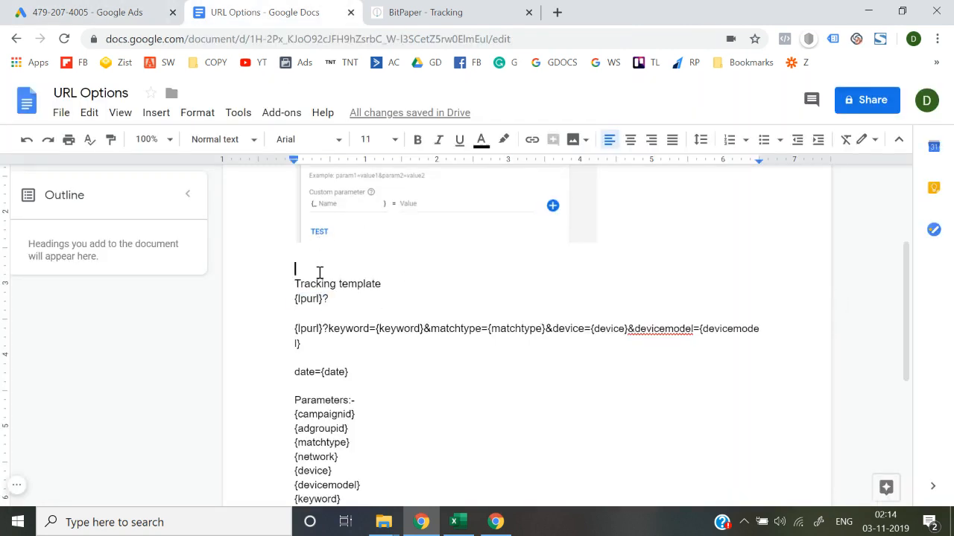
key("Return")
key("Up")
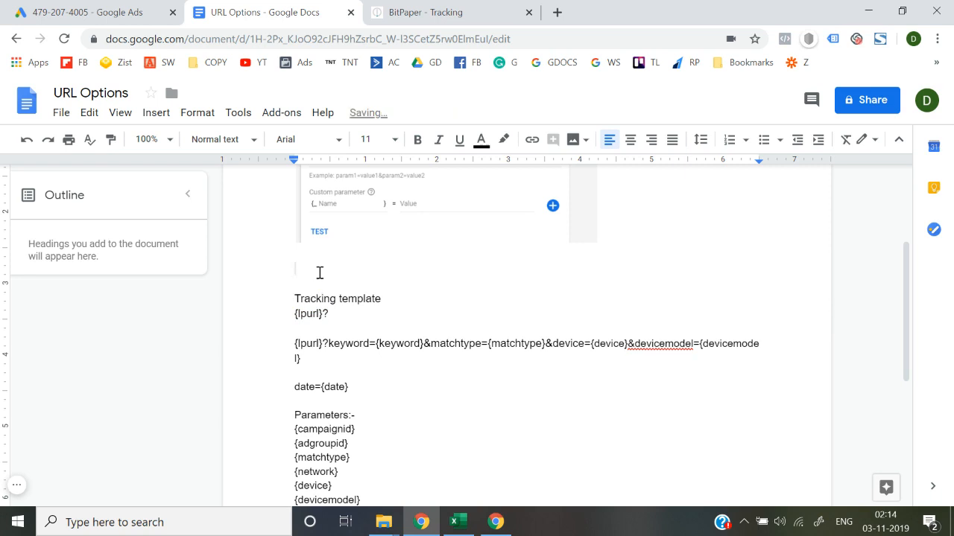
type("{lpurl}?")
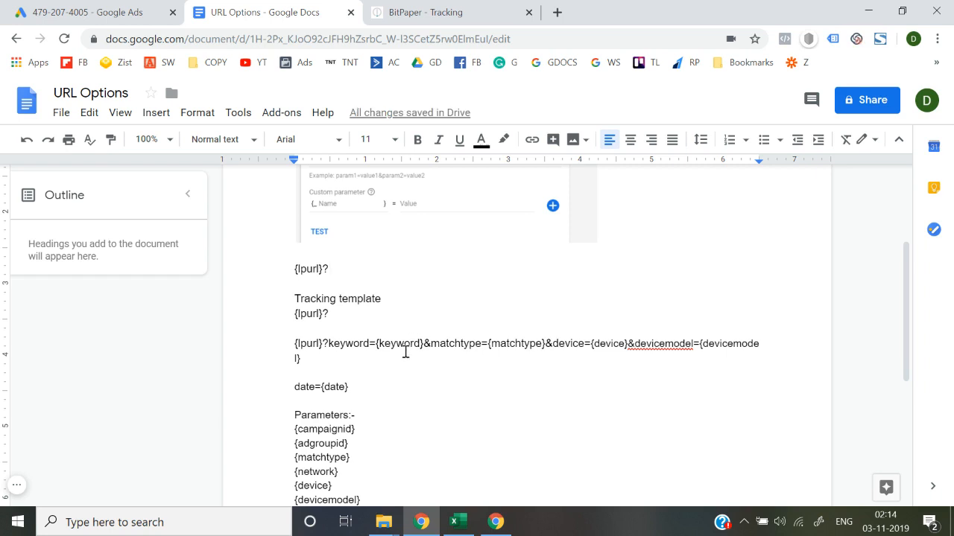
Examine the Parameters list in the URL Options document, from {campaignid} to {placement}.
scroll(406, 352, "down", 1)
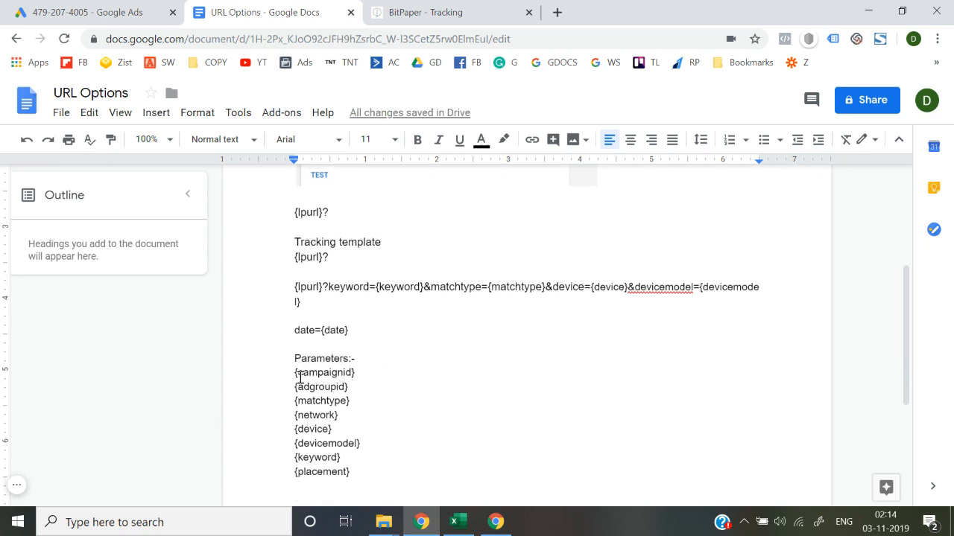
left_click_drag(296, 374, 368, 481)
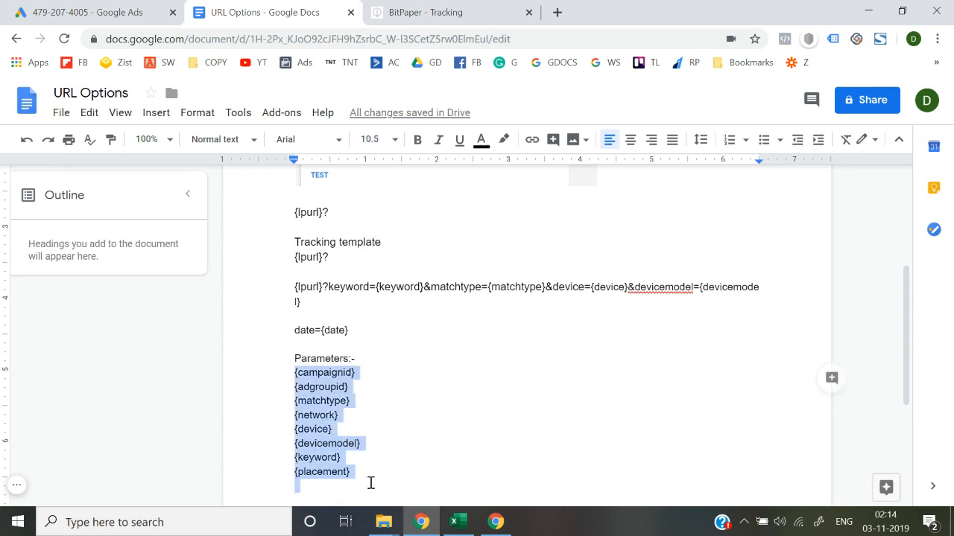
left_click(370, 483)
left_click(357, 471)
key("shift+Up")
key("shift+Up")
key("shift+Up")
key("shift+Up")
key("shift+Up")
key("shift+Up")
key("shift+Up")
key("shift+Up")
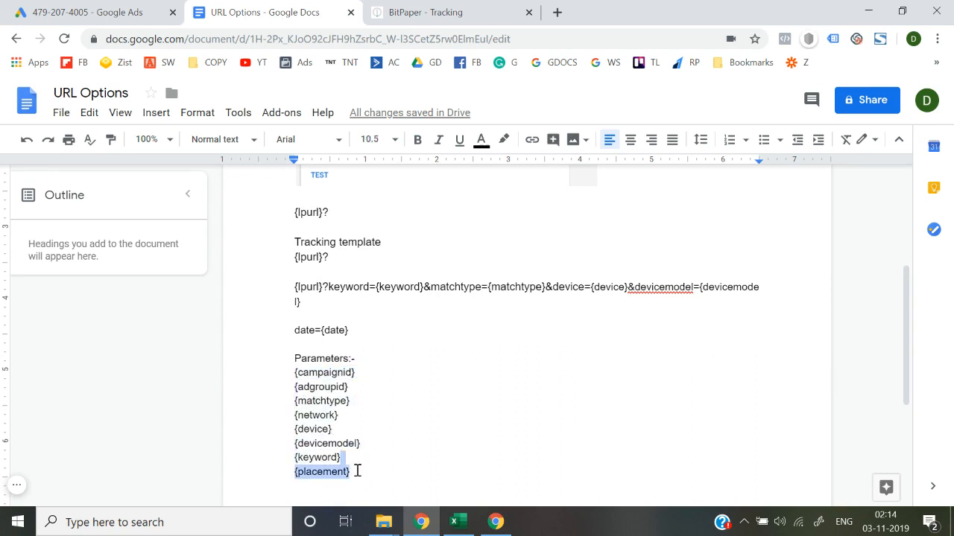
key("shift+Right")
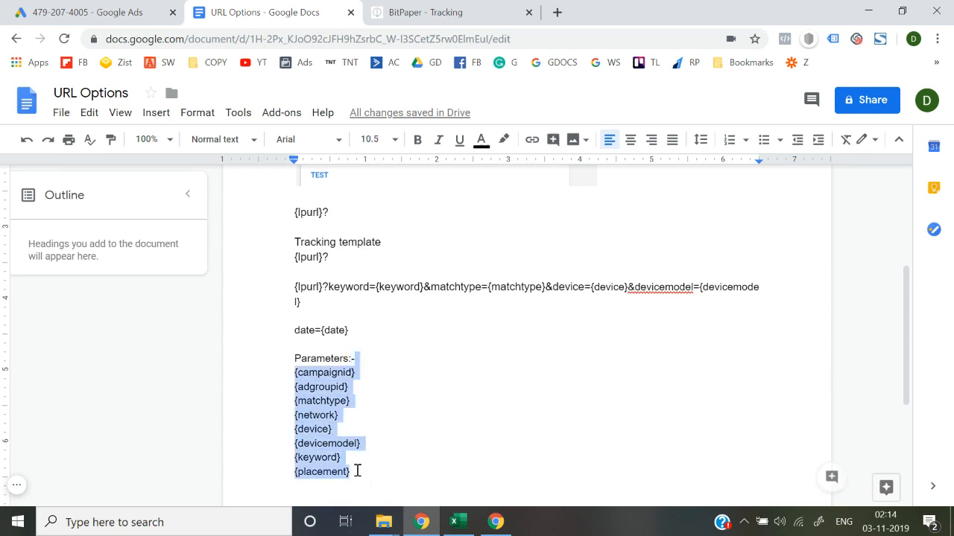
key("shift+Right")
key("Left")
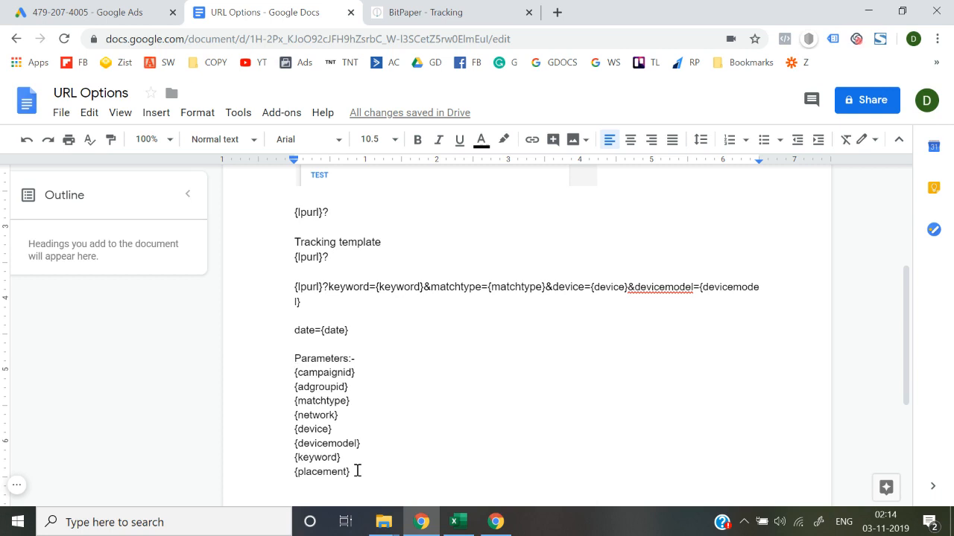
scroll(357, 471, "up", 1)
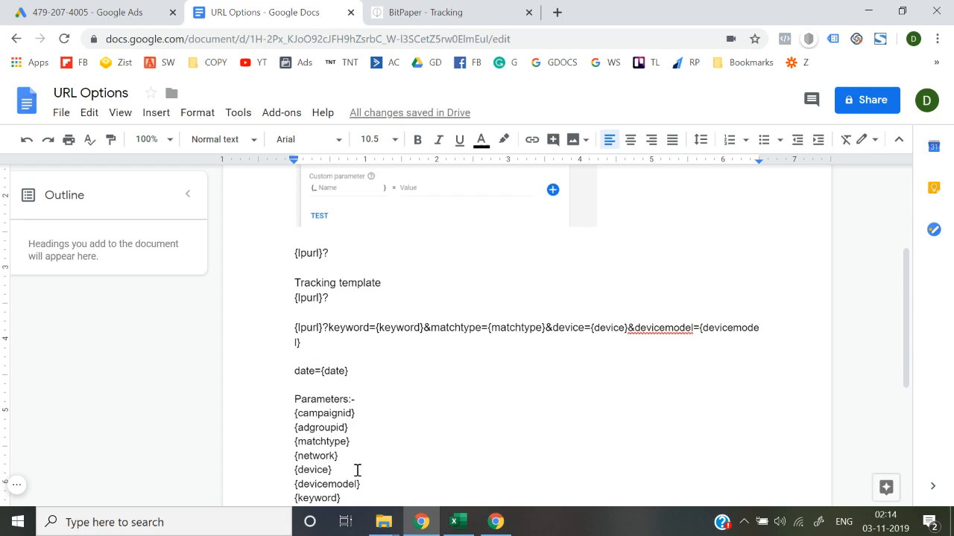
scroll(357, 470, "down", 1)
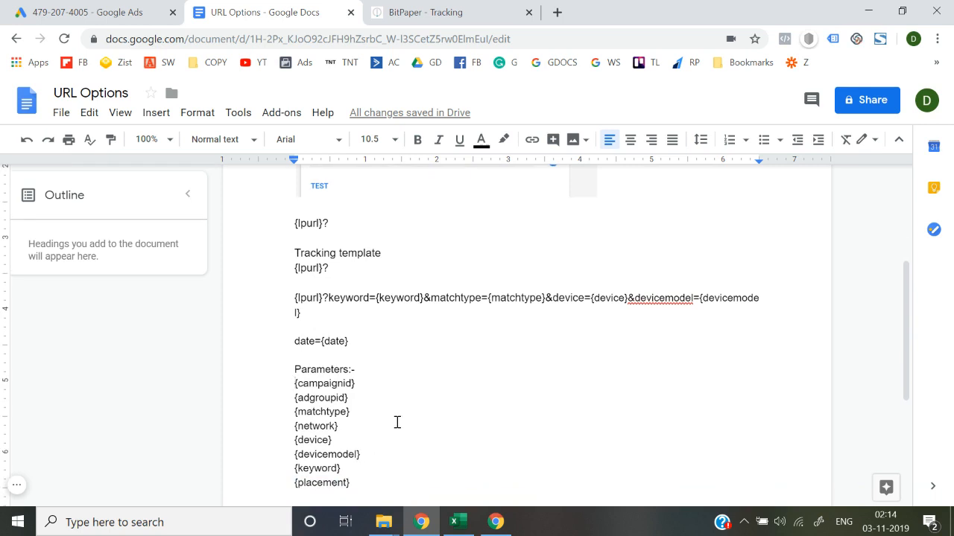
scroll(395, 422, "down", 1)
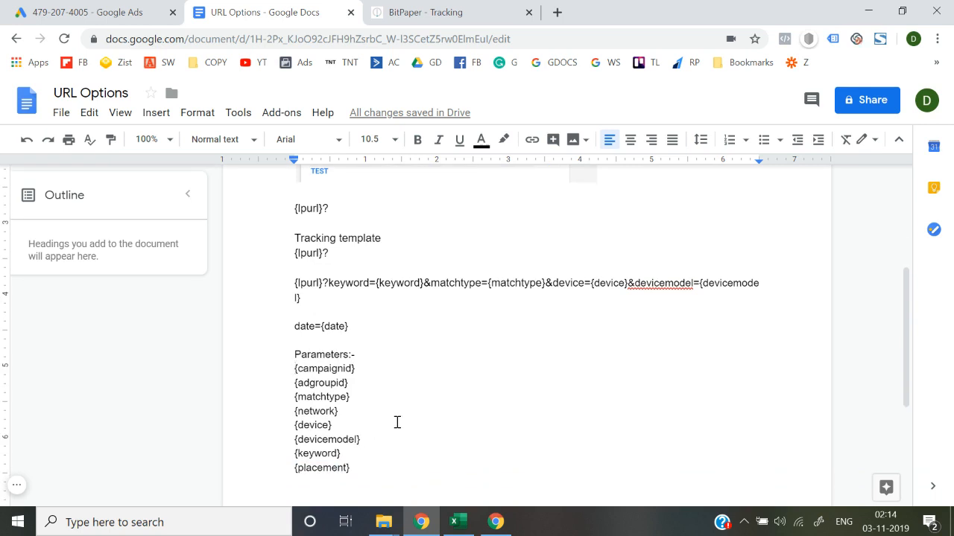
scroll(395, 421, "up", 1)
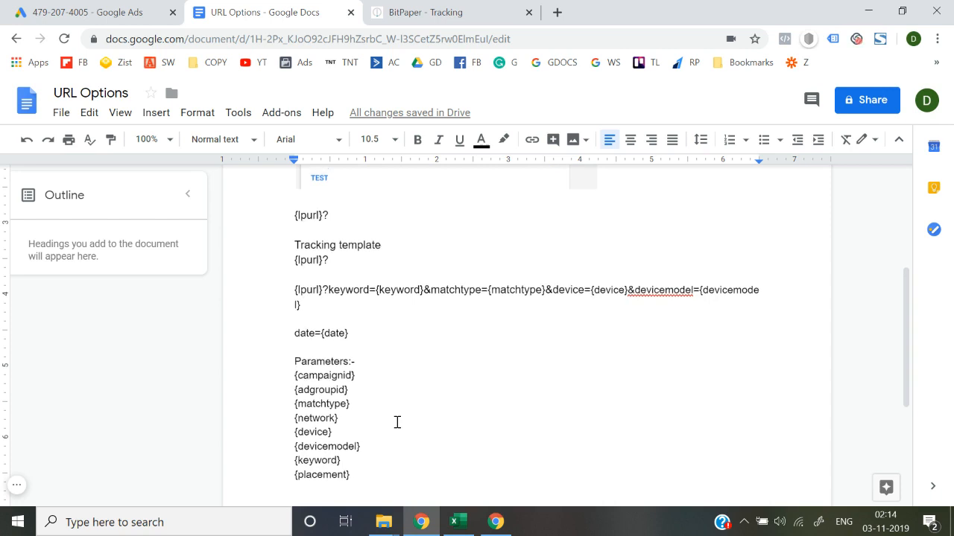
Append keyword={keyword} to the new {lpurl}? line, copying {keyword} from the Parameters list.
left_click(339, 245)
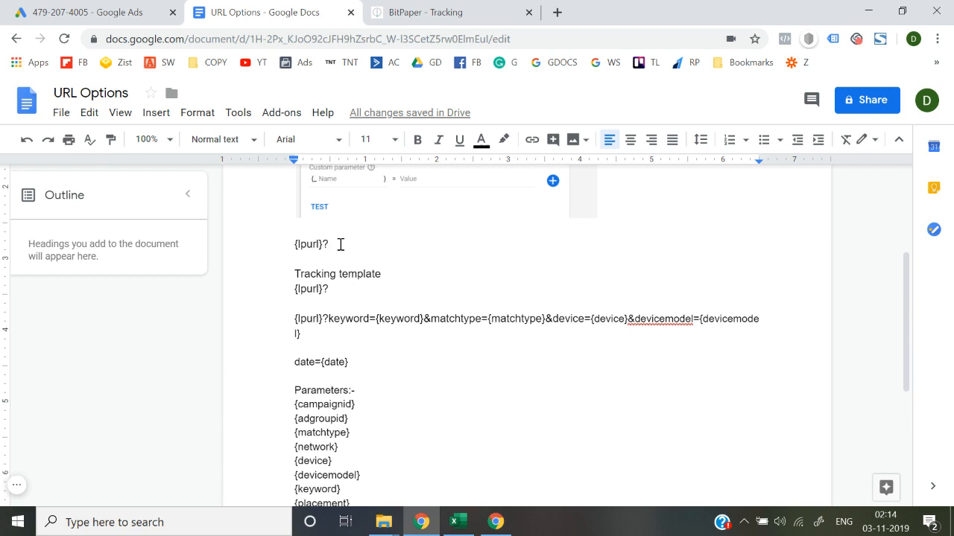
type("keyword=")
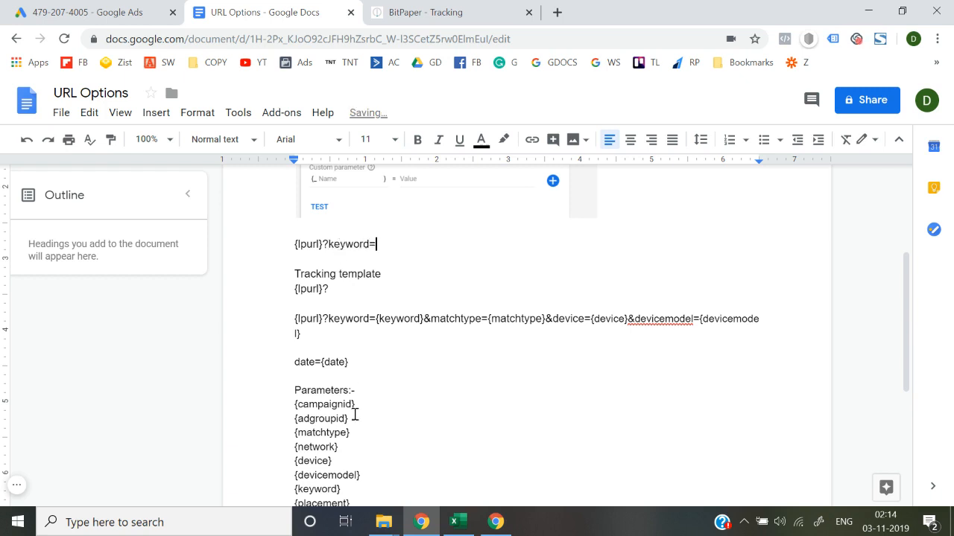
scroll(353, 435, "down", 1)
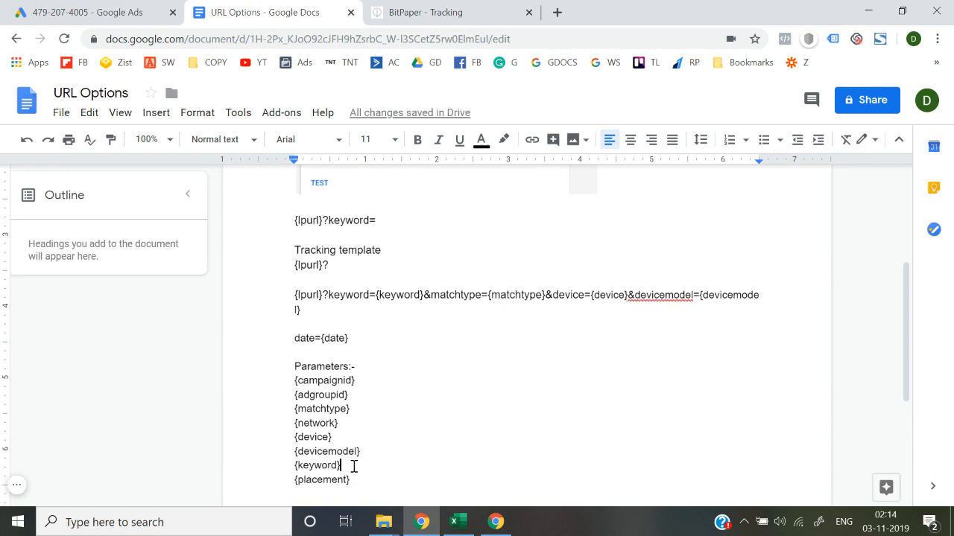
left_click_drag(351, 465, 288, 466)
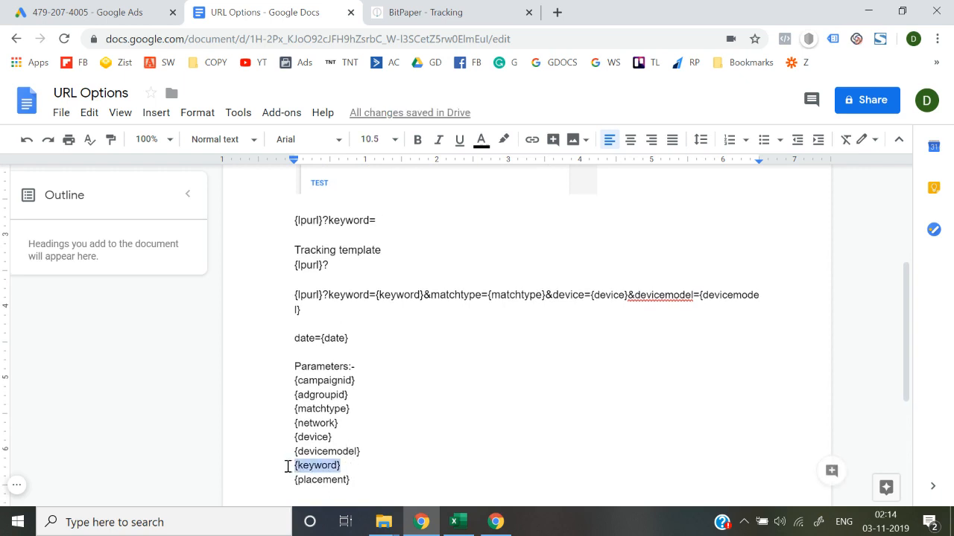
key("ctrl+c")
left_click(385, 219)
key("ctrl+v")
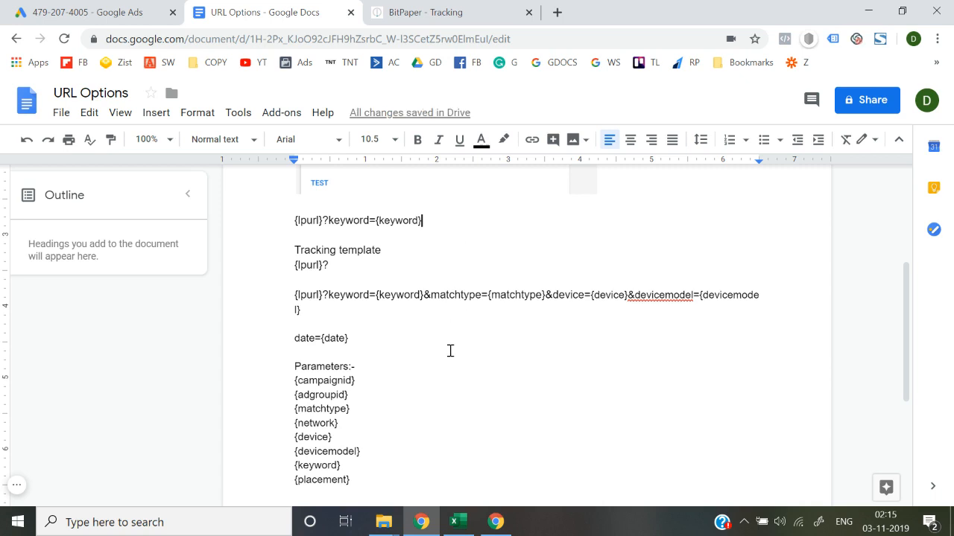
Append &device={device} to the new template line, taking {device} from the Parameters list.
left_click_drag(332, 438, 288, 440)
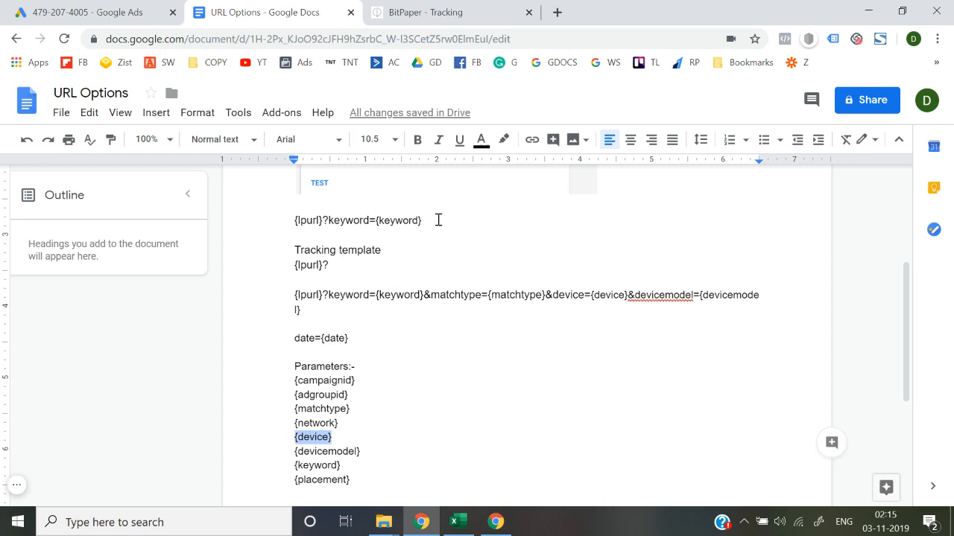
scroll(437, 220, "up", 1)
left_click(339, 278)
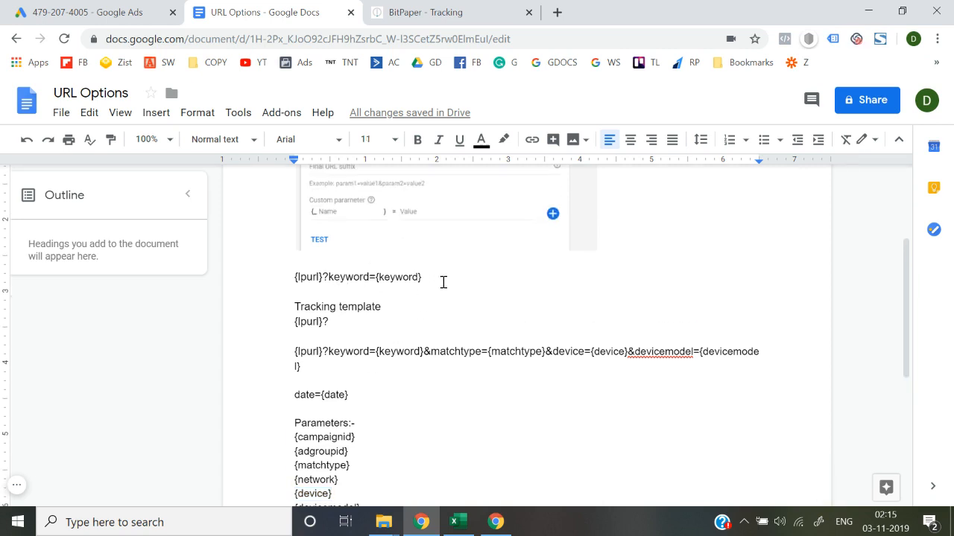
left_click(442, 277)
scroll(443, 277, "down", 1)
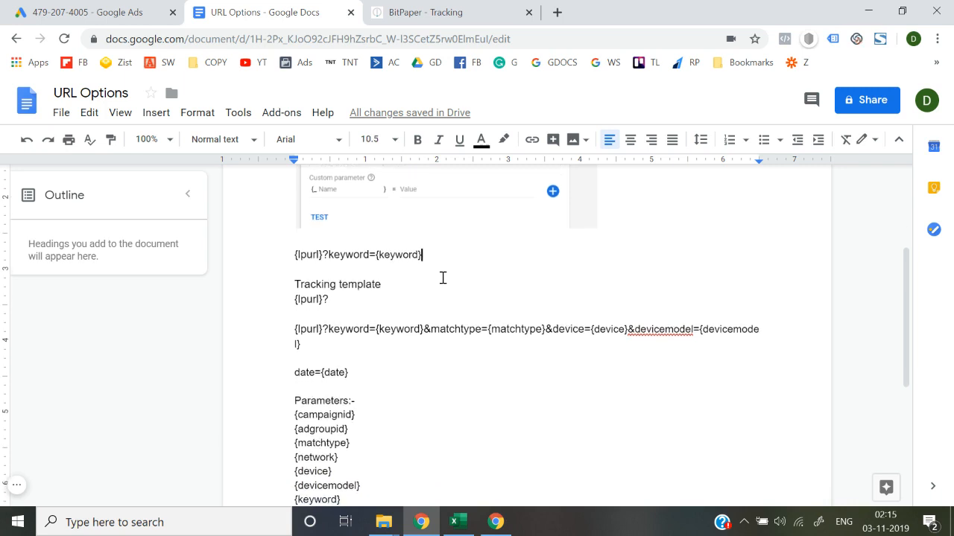
type("&")
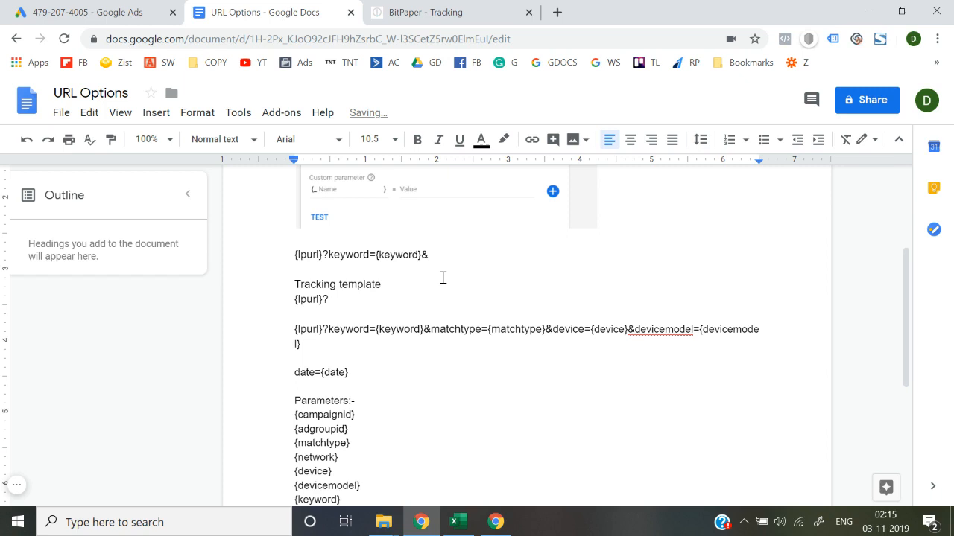
type("device=")
left_click_drag(336, 472, 290, 479)
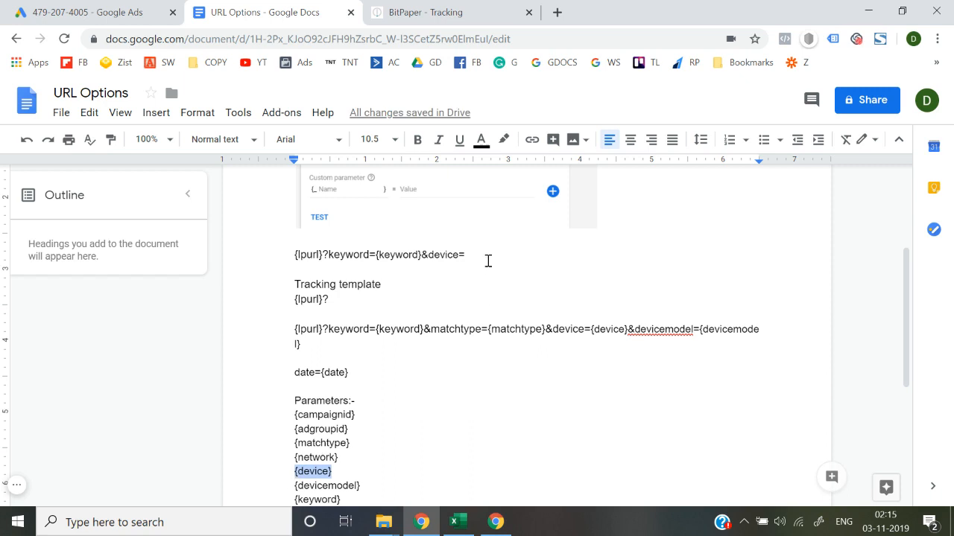
left_click(484, 259)
key("ctrl+v")
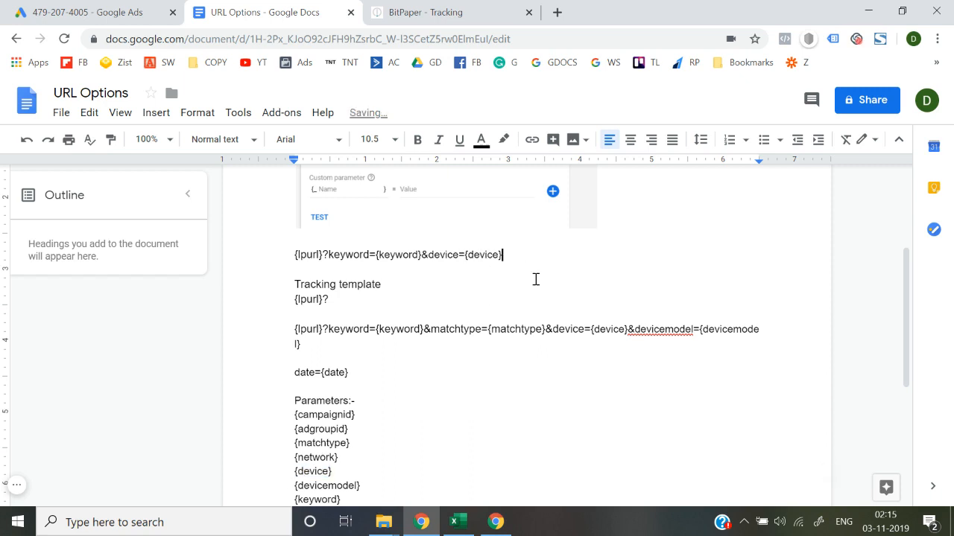
Append &devicemodel={devicemodel} to the new template line, copying {devicemodel} from the Parameters list.
scroll(536, 279, "down", 1)
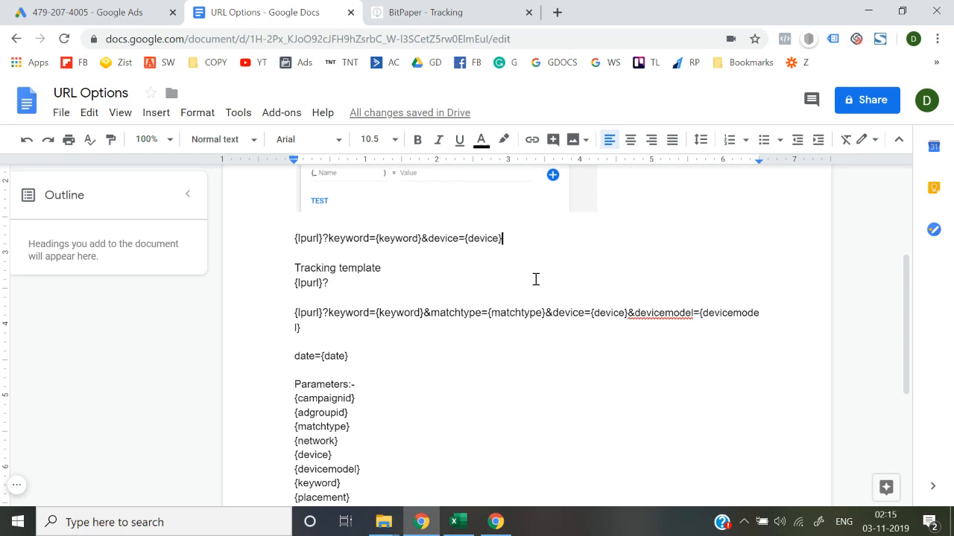
type("&")
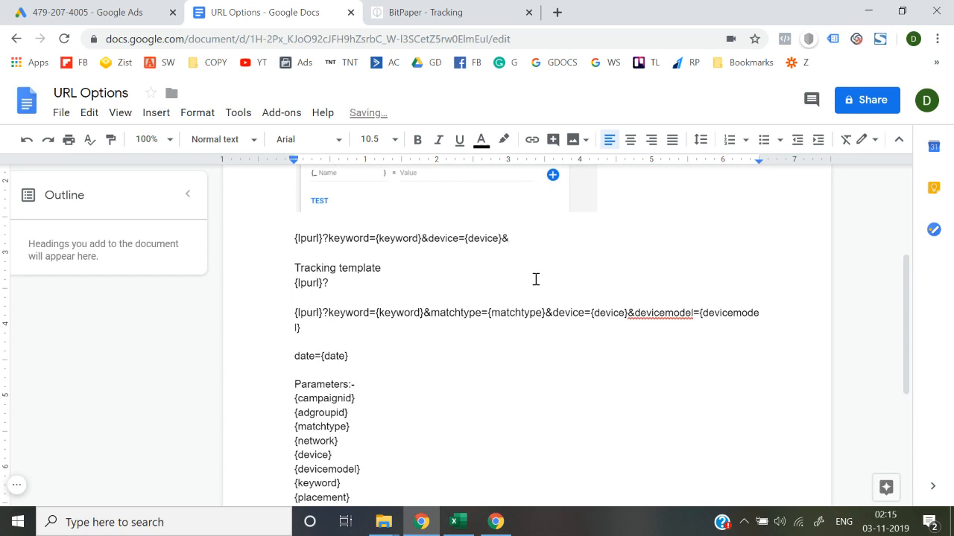
type("devicemodel")
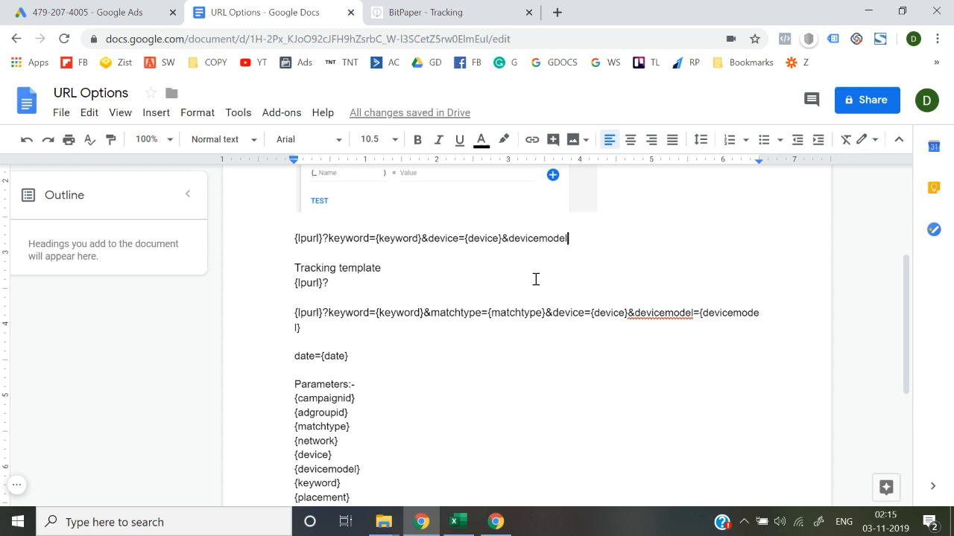
type("=")
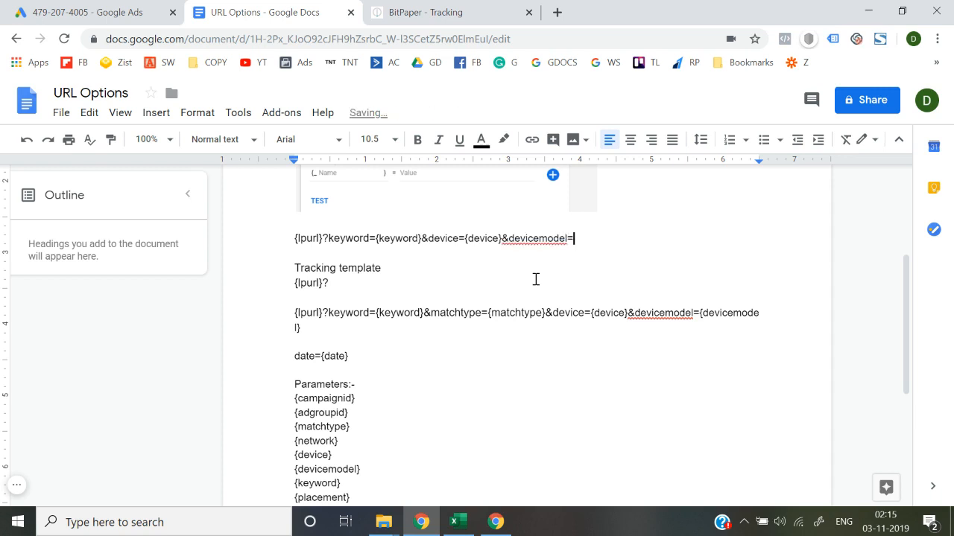
left_click_drag(363, 473, 295, 469)
key("ctrl+c")
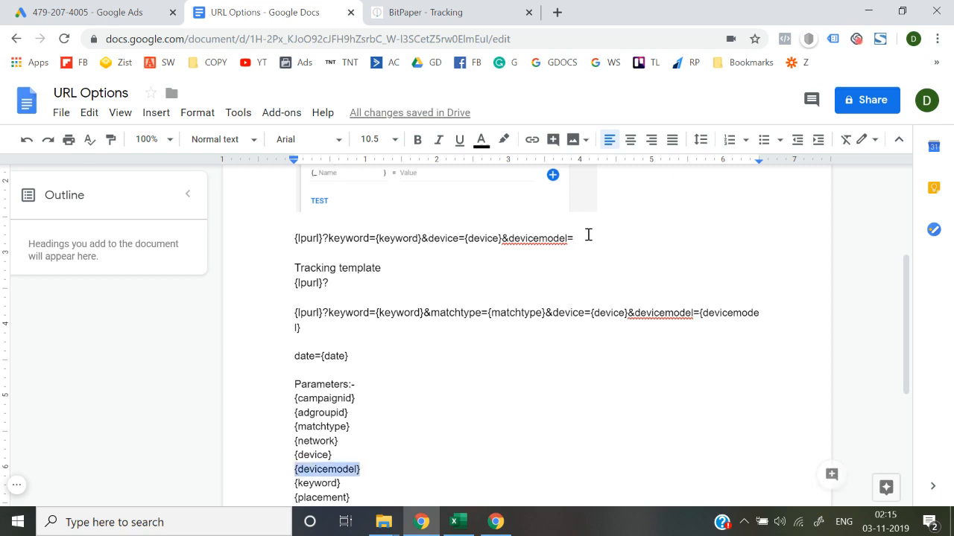
left_click(588, 236)
key("ctrl+v")
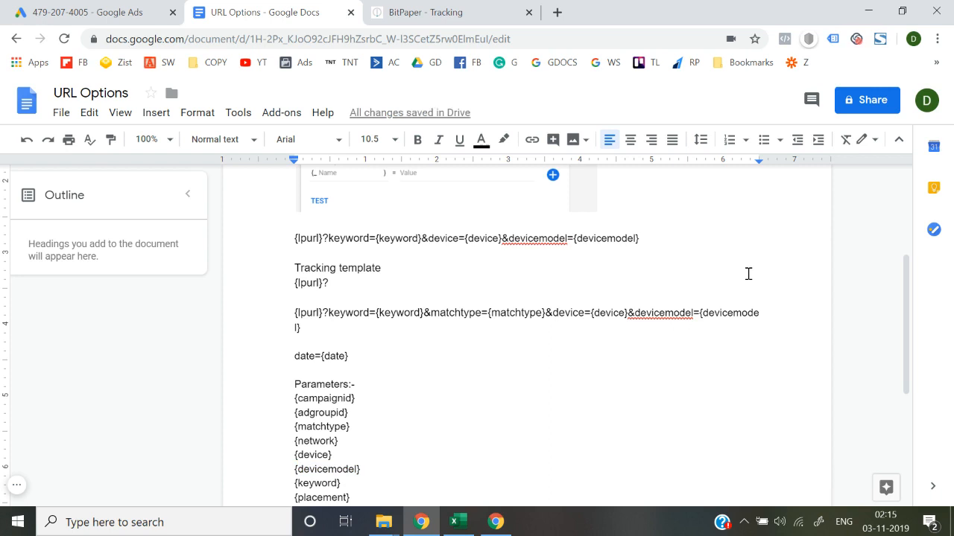
Append &network={network} to the new template line, copying {network} from the Parameters list.
type("&")
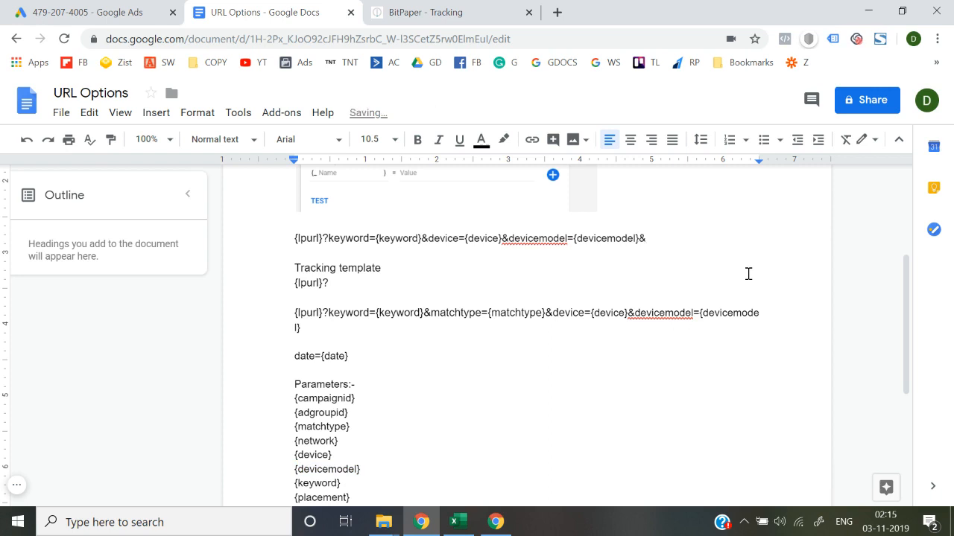
type("network=")
left_click_drag(354, 445, 292, 445)
key("ctrl+c")
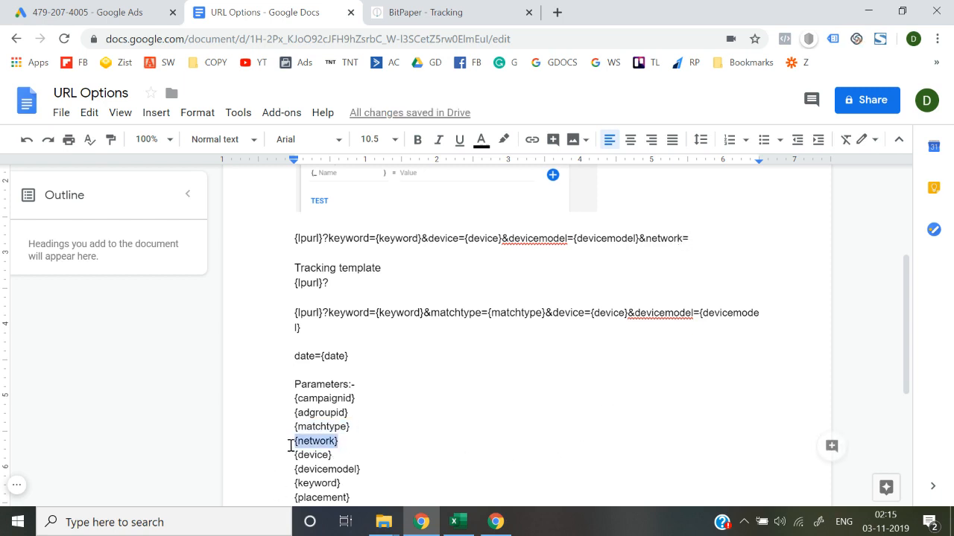
left_click(704, 238)
key("ctrl+v")
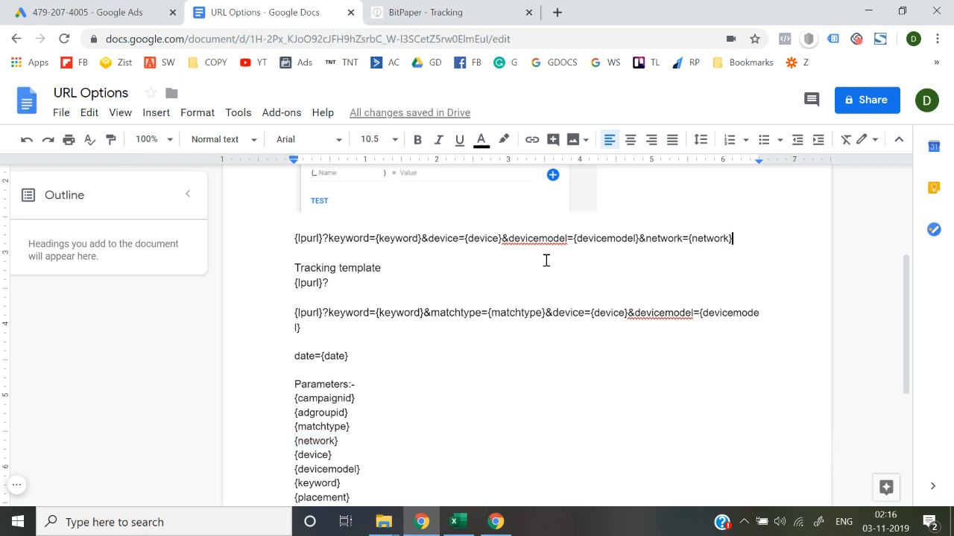
Copy the parameter string from keyword= through {network} and add it after {lpurl}? in the Google Ads tracking template.
left_click(90, 12)
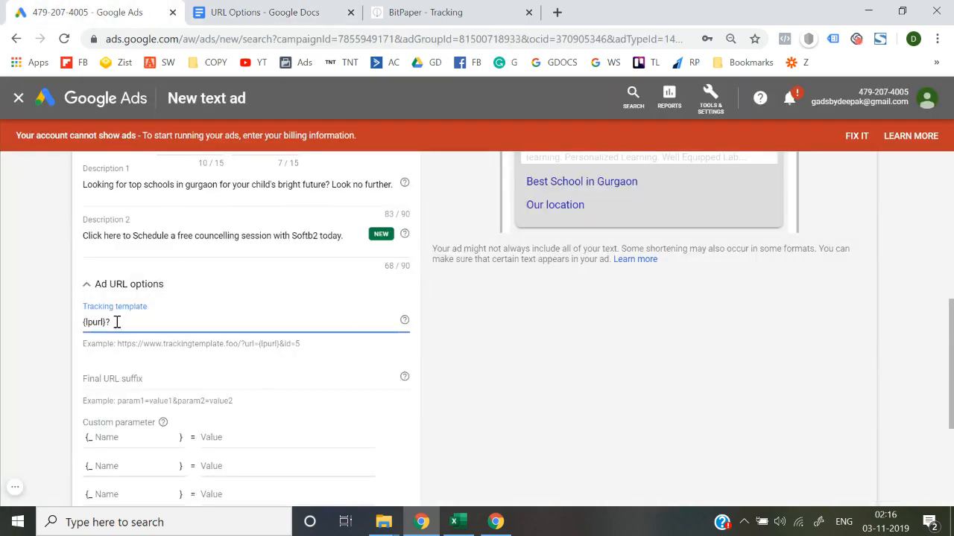
left_click(315, 11)
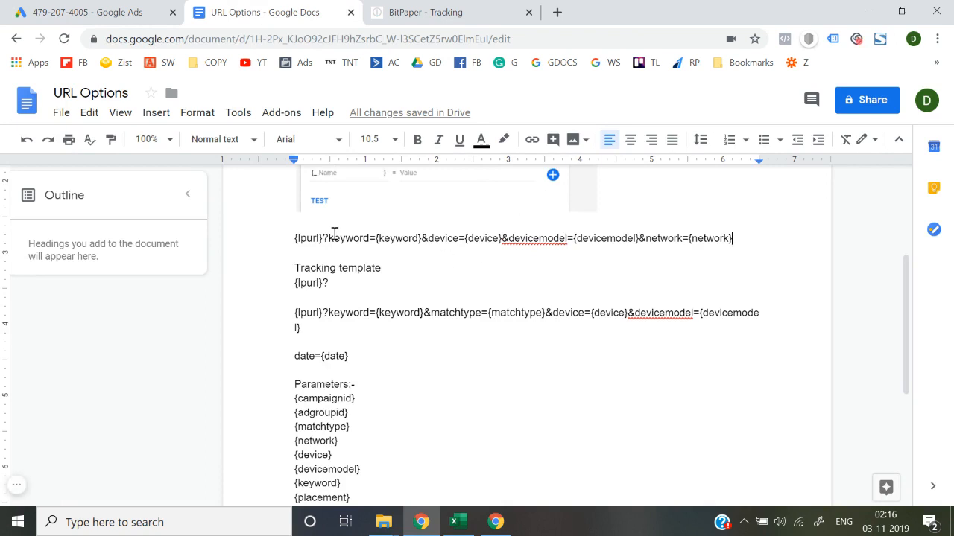
mouse_move(329, 237)
left_mouse_down()
mouse_move(723, 252)
mouse_move(330, 254)
left_mouse_up()
scroll(723, 251, "down", 2)
key("ctrl+c")
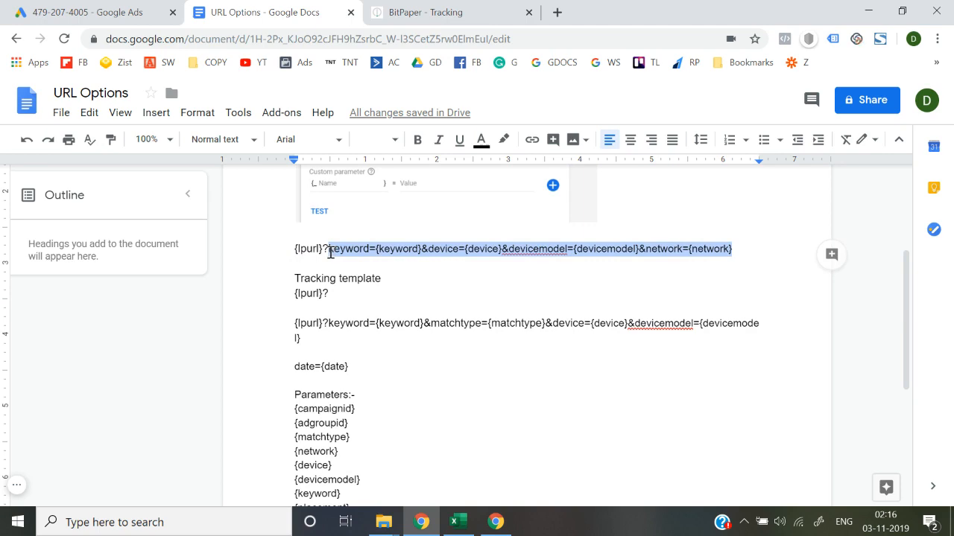
key("ctrl+shift+Tab")
left_click(238, 324)
key("ctrl+v")
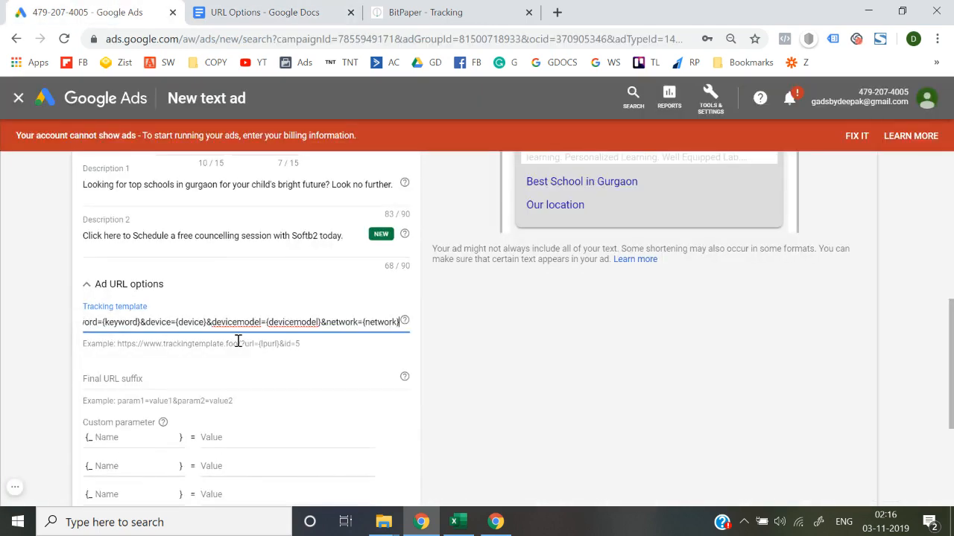
left_click(41, 324)
Test the ad's tracking set-up with the completed tracking template.
scroll(70, 388, "down", 3)
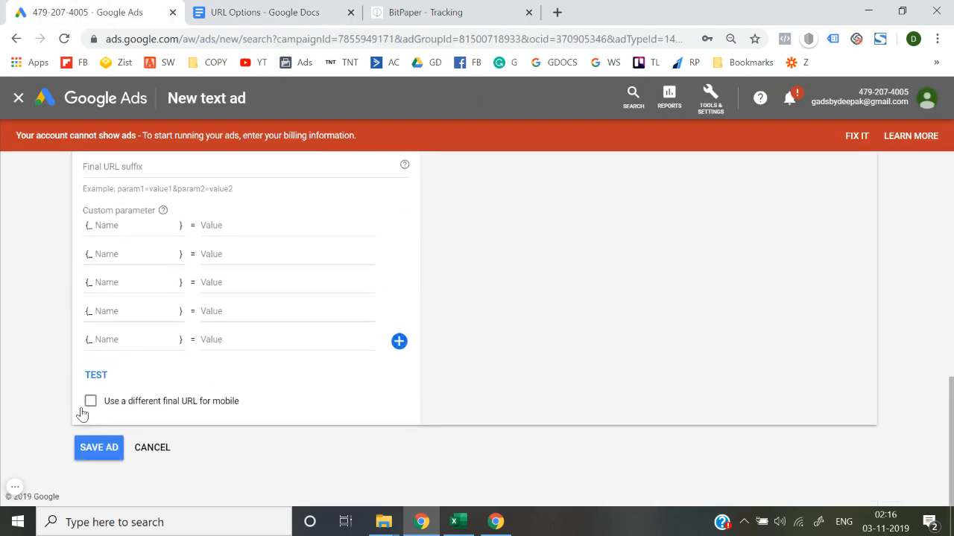
scroll(51, 382, "up", 7)
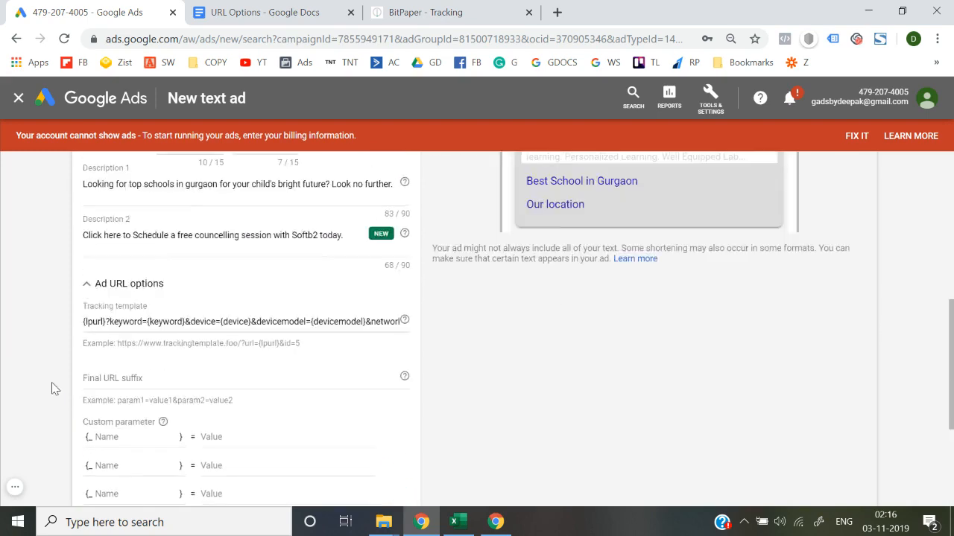
scroll(52, 382, "down", 7)
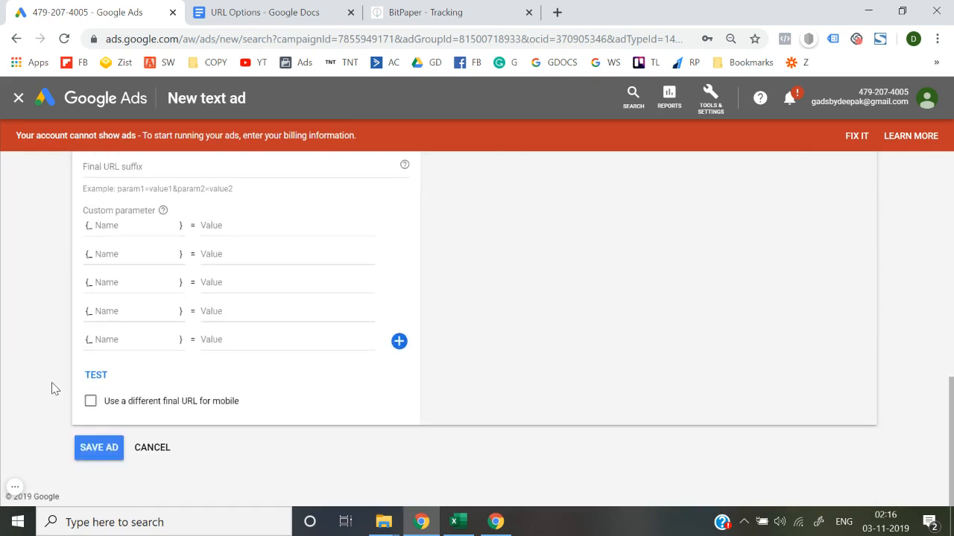
left_click(95, 375)
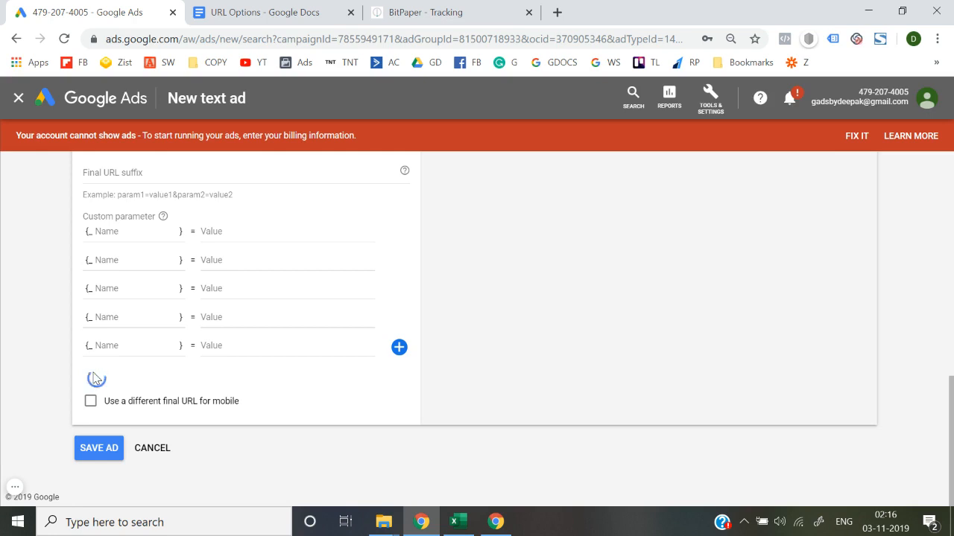
scroll(93, 379, "up", 1)
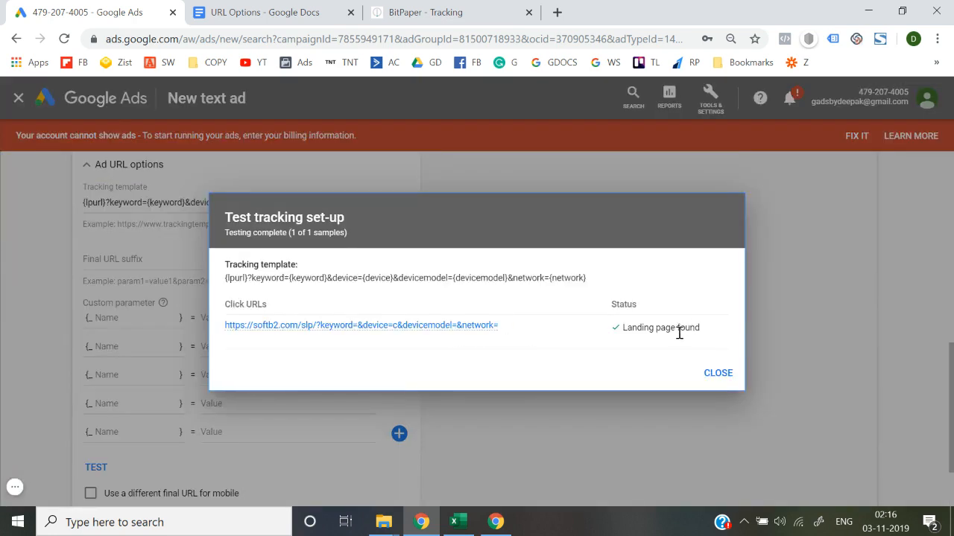
Open the landing page from the test's click URL, review the tested tracking template, and close the test results.
mouse_move(447, 336)
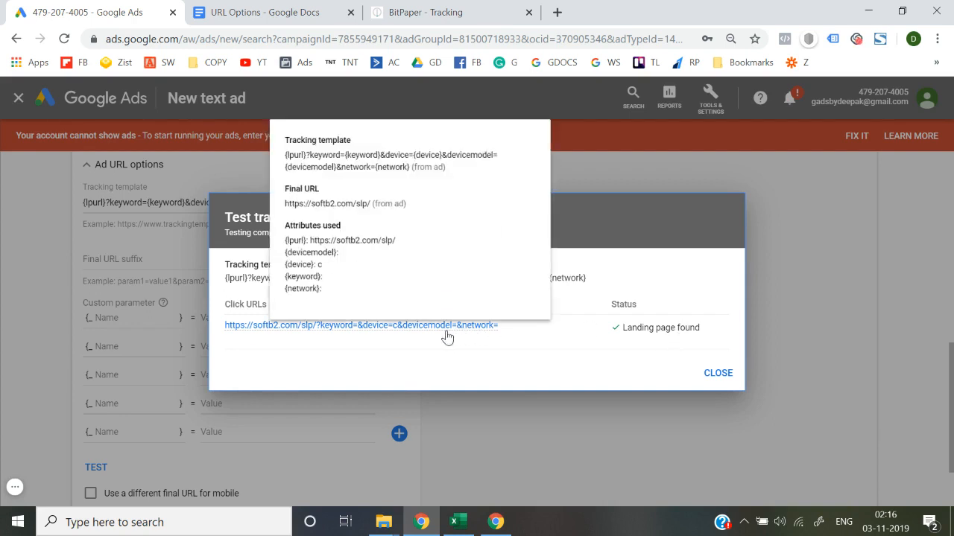
left_click(333, 327)
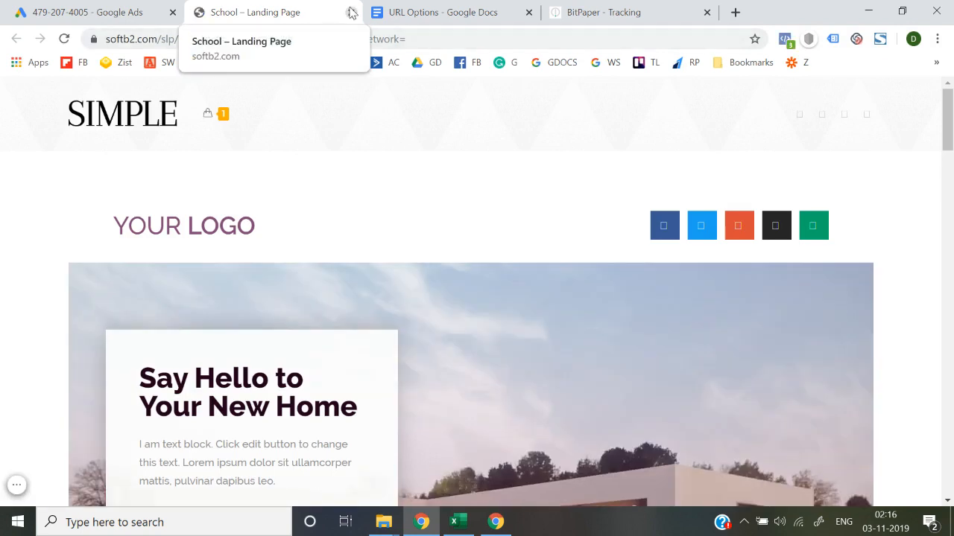
left_click(351, 13)
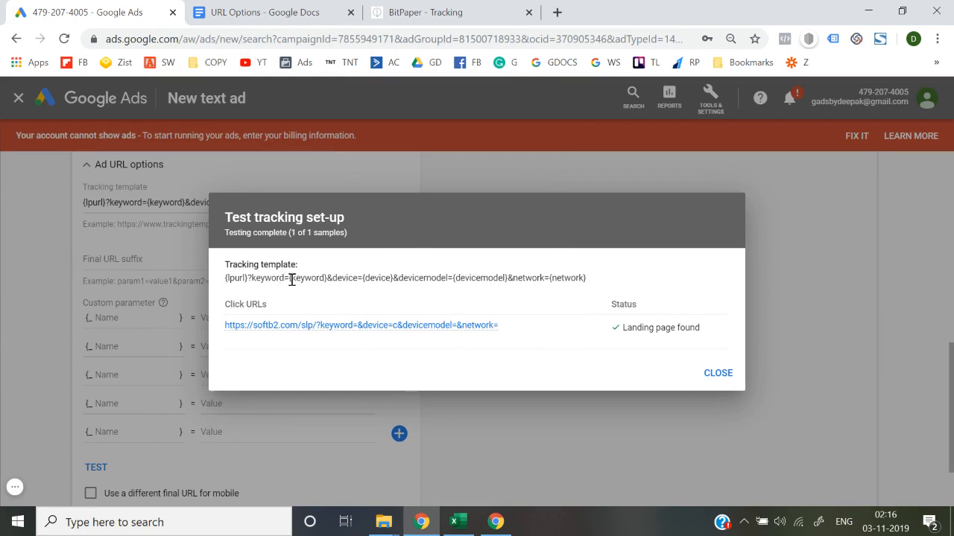
left_click_drag(289, 277, 605, 282)
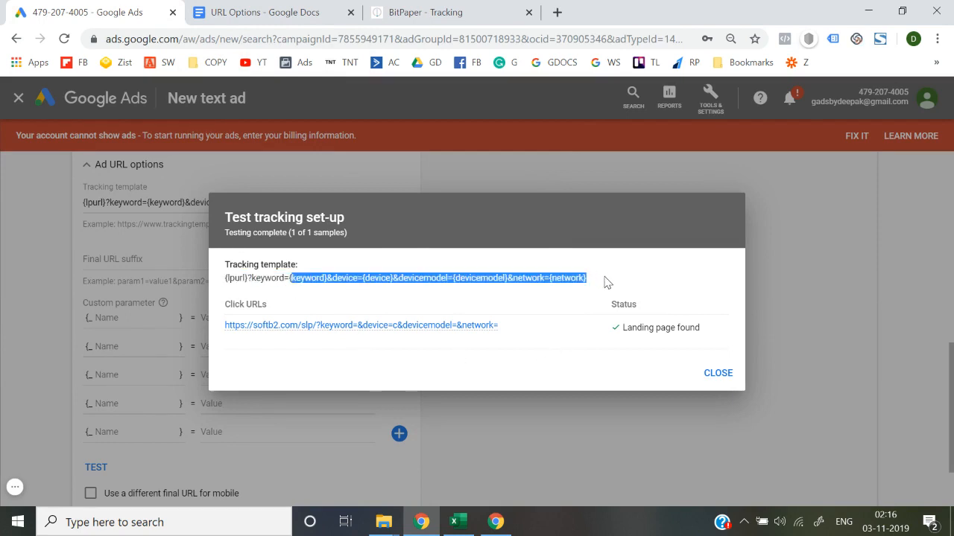
left_click(605, 281)
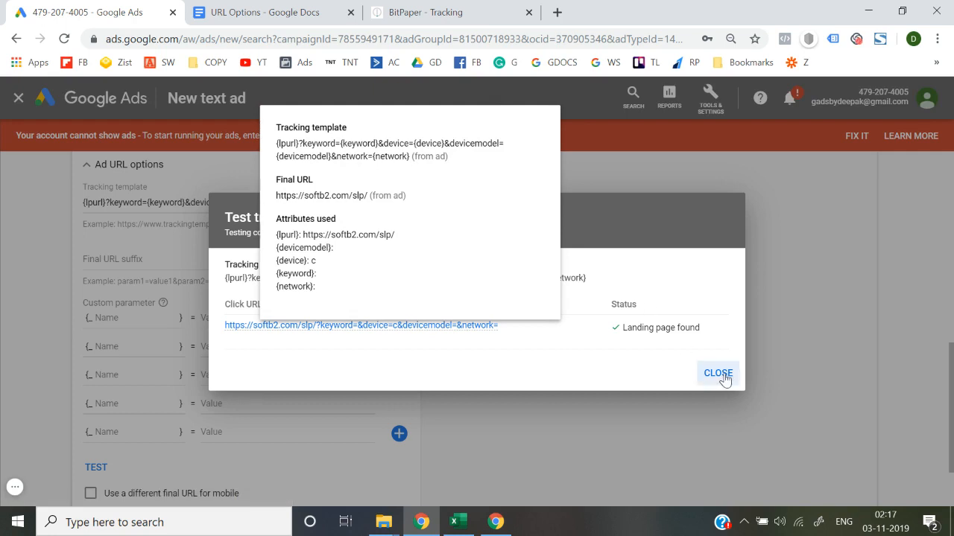
left_click(724, 380)
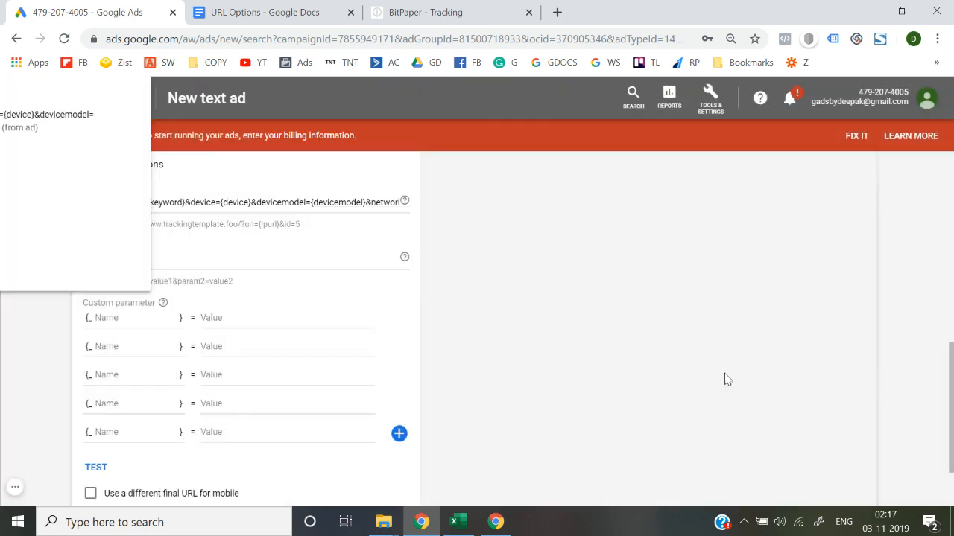
Return to the URL Options document and examine the full Parameters list from {campaignid} to {placement}.
left_click(277, 201)
left_click(270, 11)
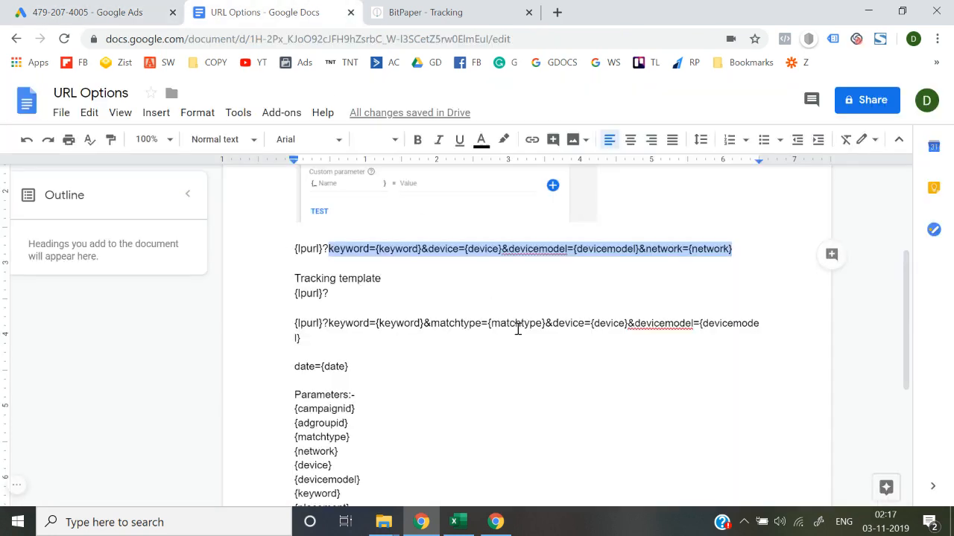
left_click(518, 328)
left_click(435, 349)
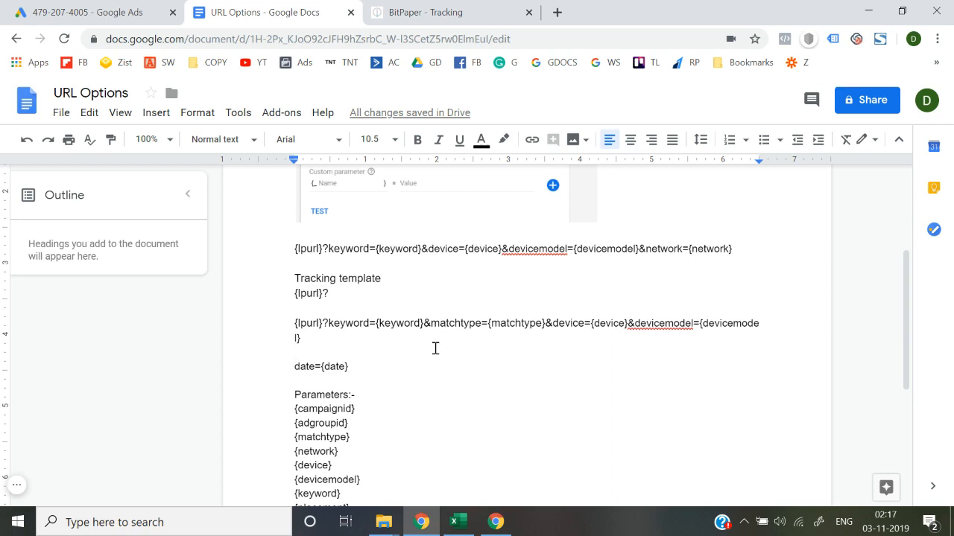
left_click(134, 12)
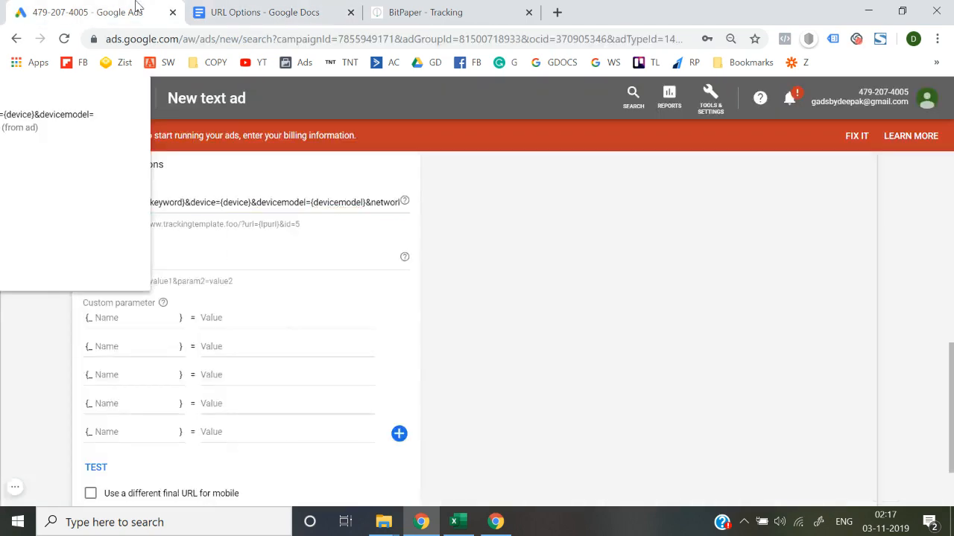
left_click(309, 7)
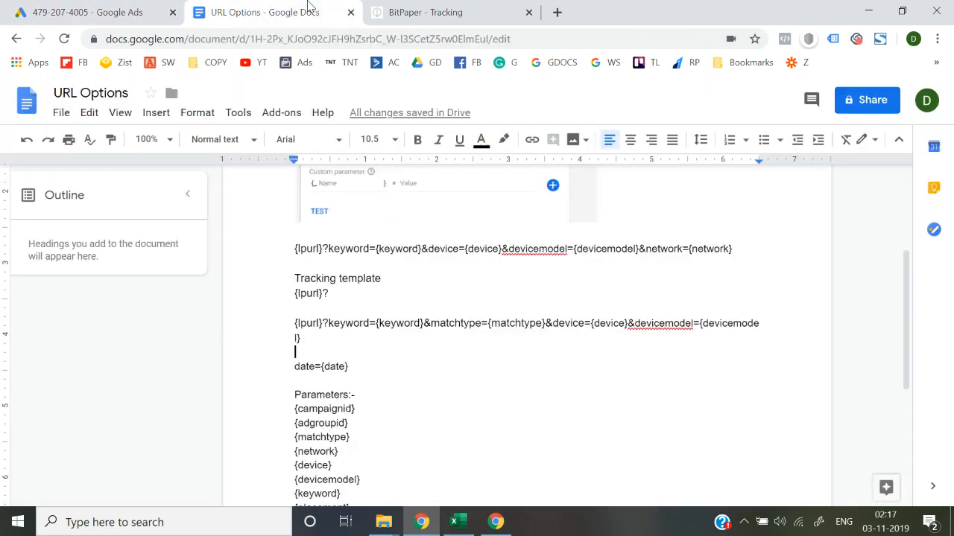
scroll(320, 402, "down", 2)
scroll(319, 336, "up", 2)
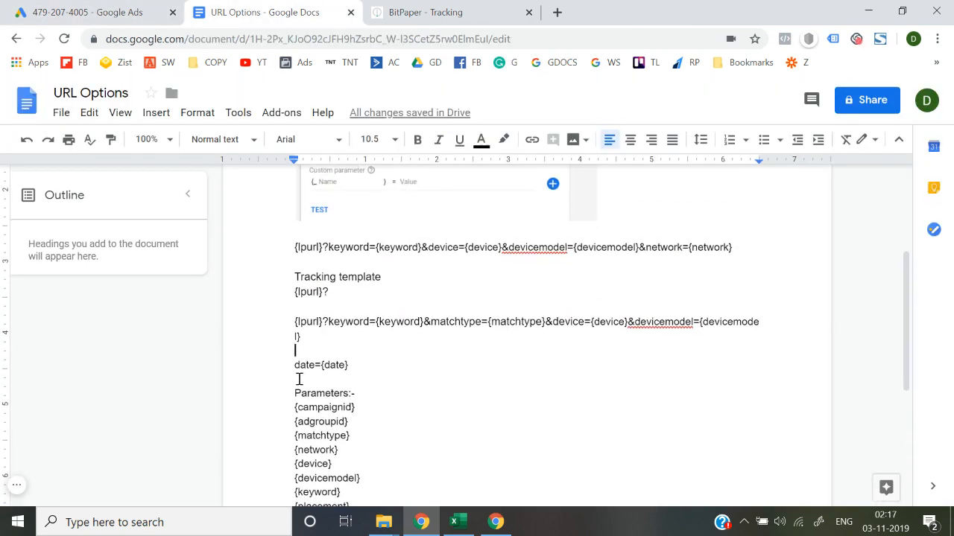
left_click(296, 394)
key("Down")
key("shift+Down")
key("shift+Down")
key("shift+Down")
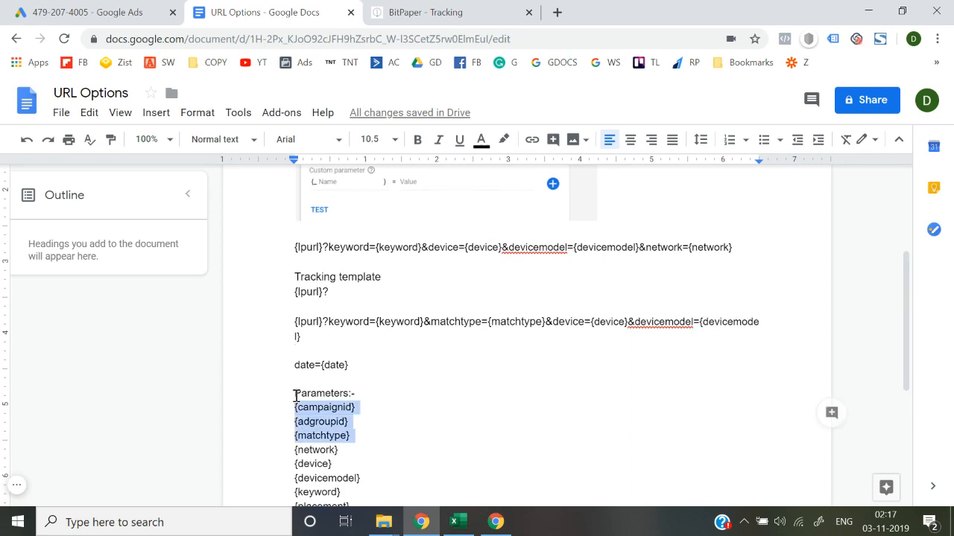
key("End")
key("Up")
key("Up")
key("Up")
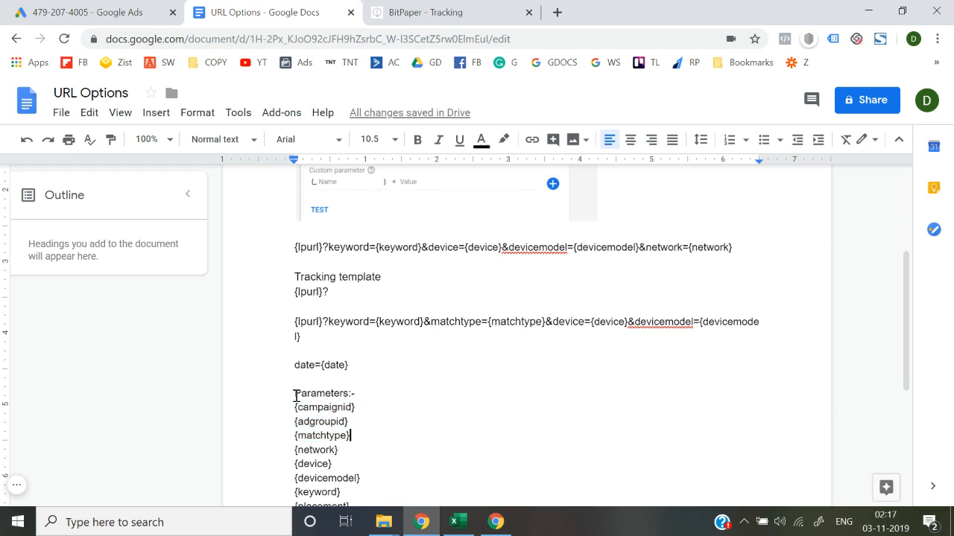
key("Home")
key("Down")
key("shift+Down")
key("shift+Down")
key("shift+Down")
key("shift+Down")
key("shift+Down")
key("shift+Down")
key("shift+Down")
key("shift+Down")
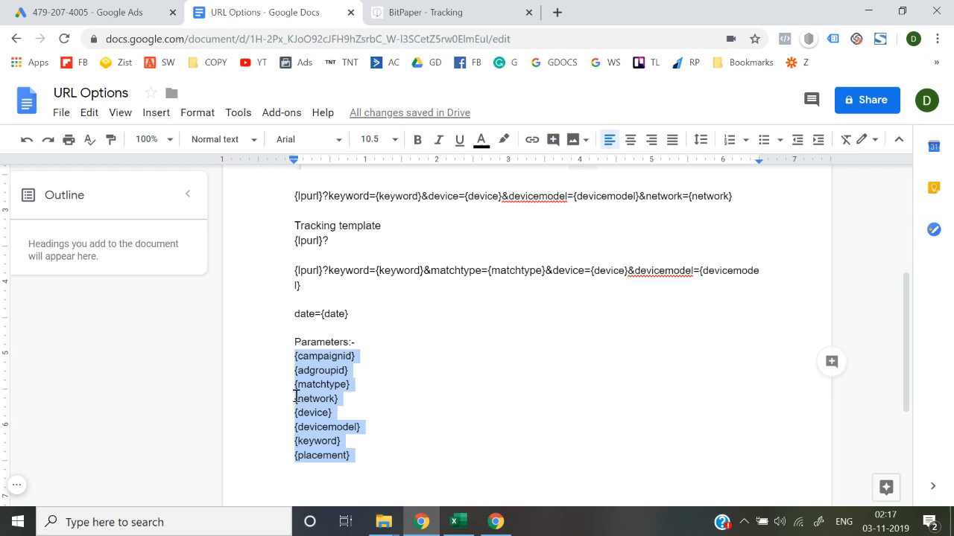
scroll(296, 395, "up", 1)
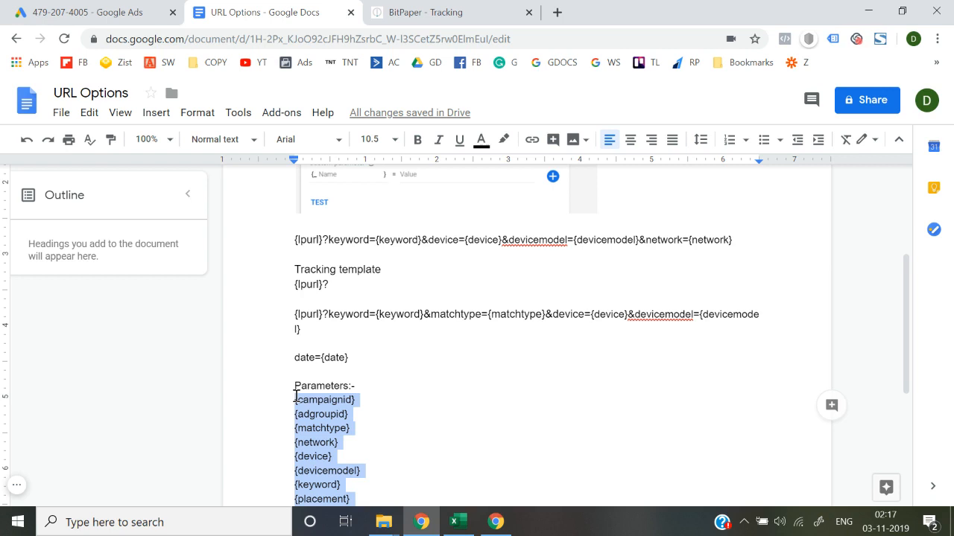
Return to the new text ad in Google Ads and add a custom parameter named campaignstartdate with the value jan11.
left_click(149, 9)
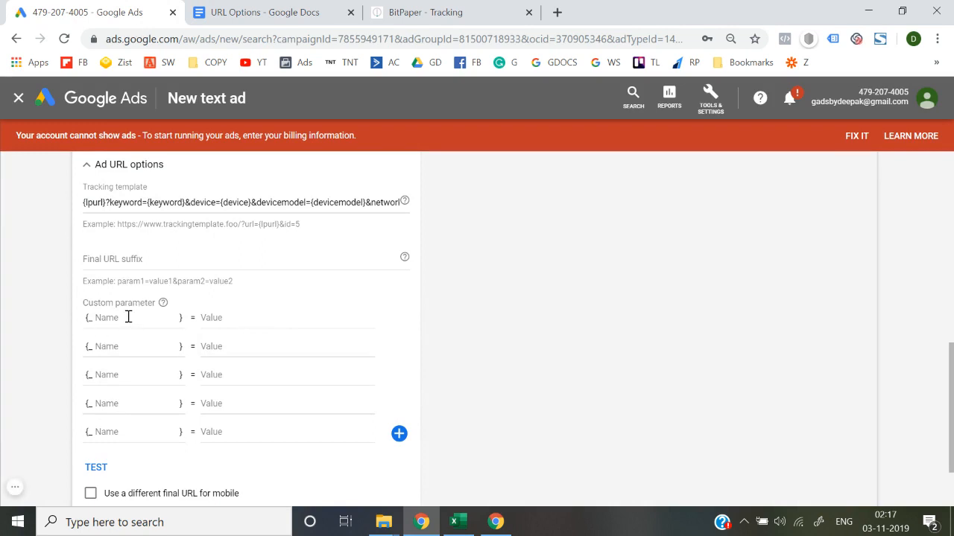
left_click(128, 319)
type("campaign")
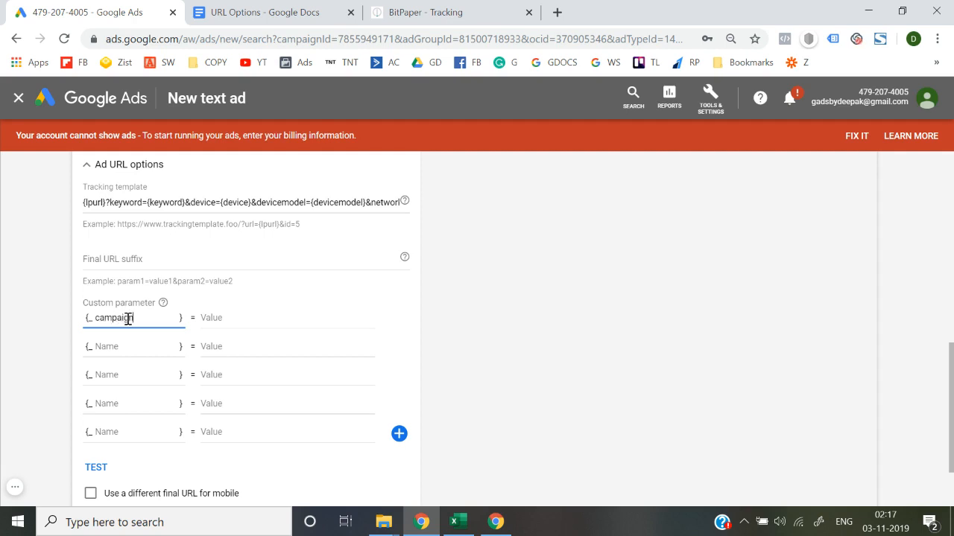
type("startdatr")
key("BackSpace")
type("e")
left_click(261, 319)
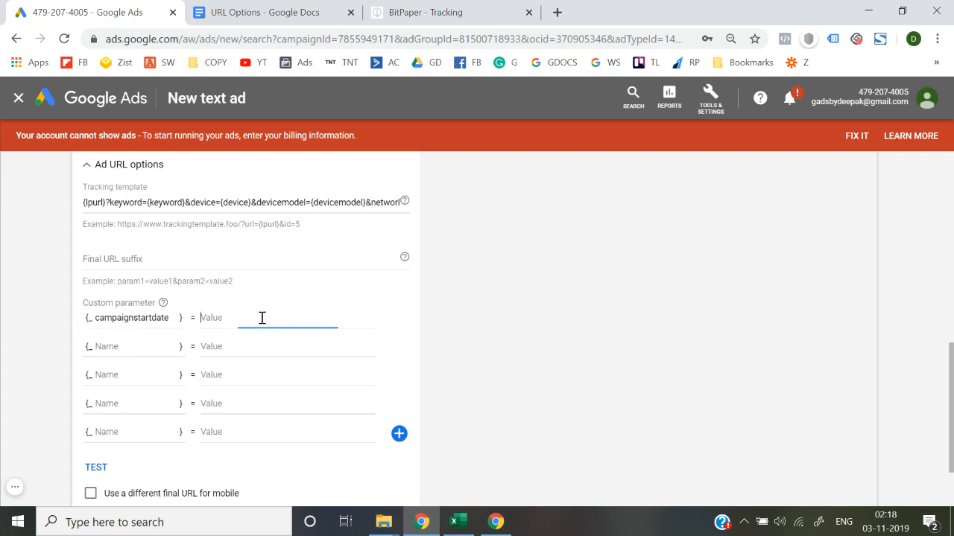
type("jan11")
left_click(56, 305)
left_click(237, 326)
left_click(2, 323)
In the URL Options document, append &campaignstartdate= after {network} in the first tracking template line.
left_click(264, 12)
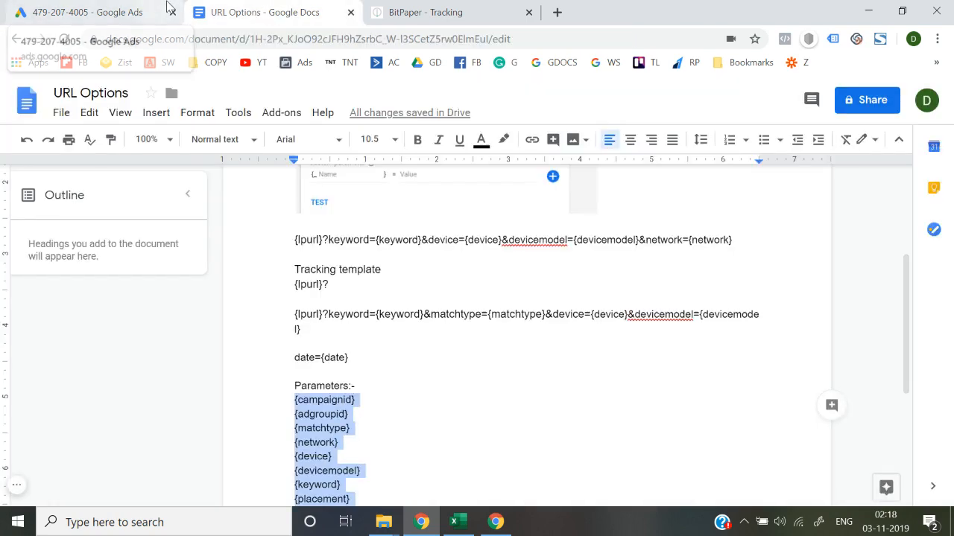
left_click(167, 6)
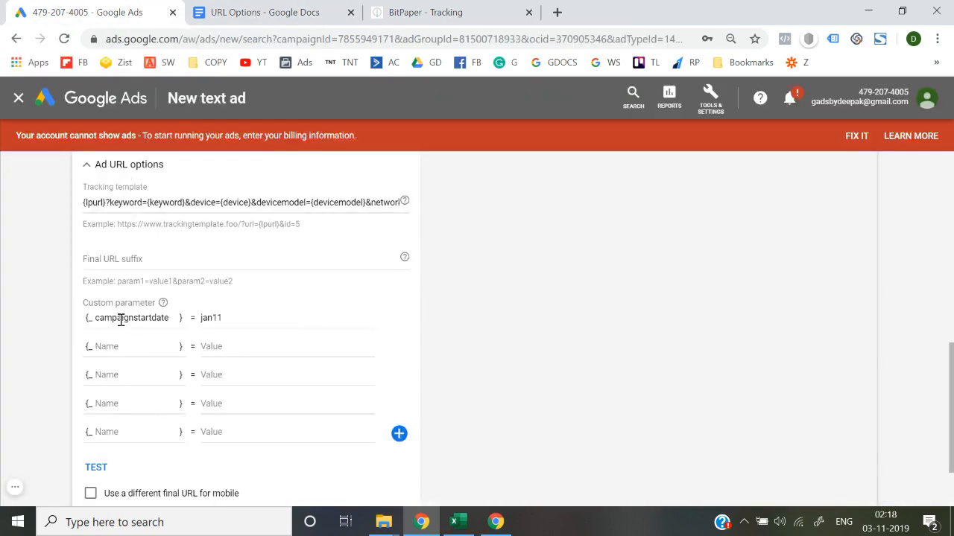
left_click(272, 10)
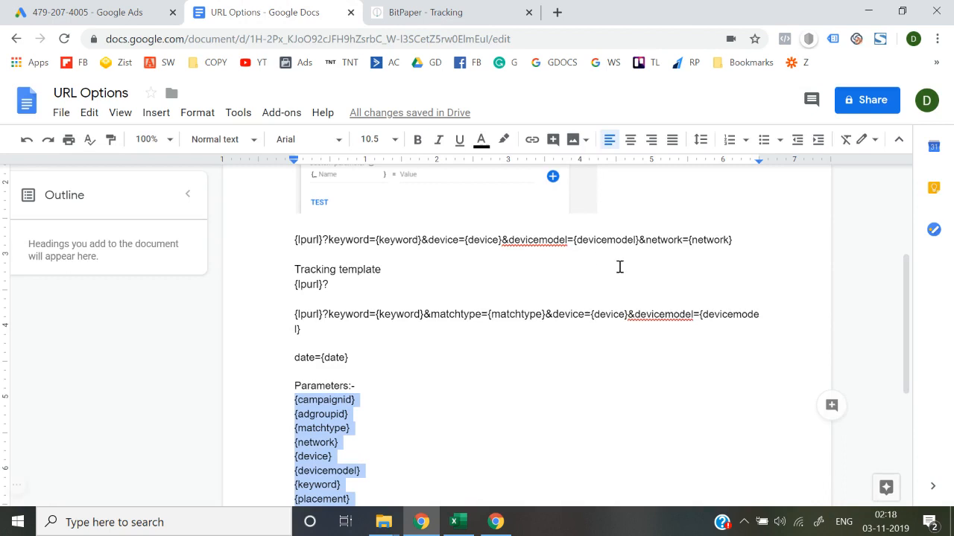
left_click(742, 239)
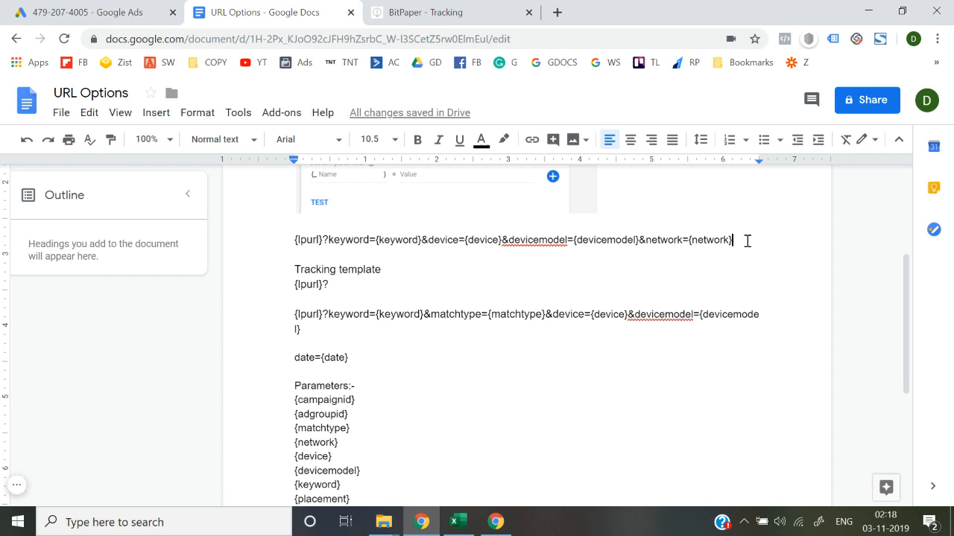
type("&start")
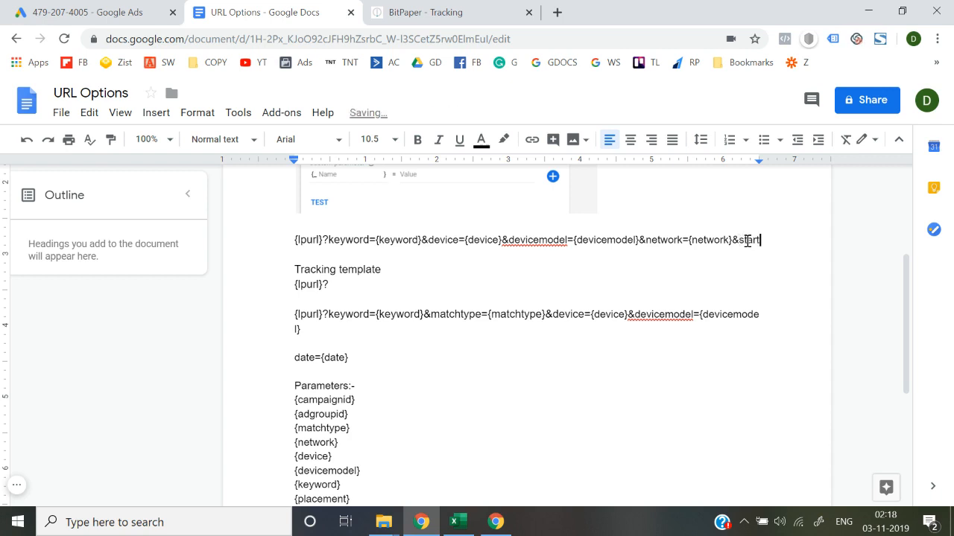
key("BackSpace")
key("BackSpace")
key("BackSpace")
key("BackSpace")
key("BackSpace")
type("campaignstart")
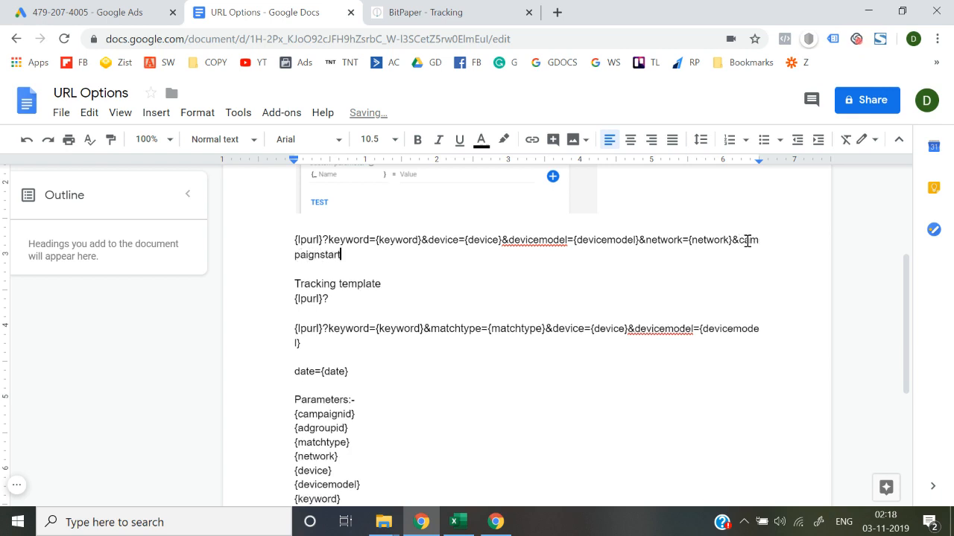
type("date=")
Copy the custom parameter name campaignstartdate from Google Ads and add it in braces after campaignstartdate= in the document.
left_click(107, 6)
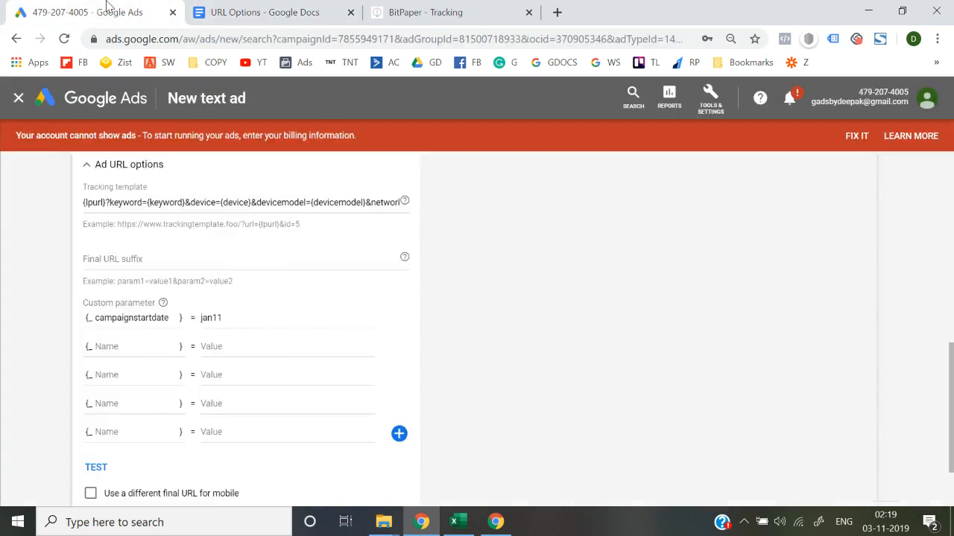
left_click(127, 319)
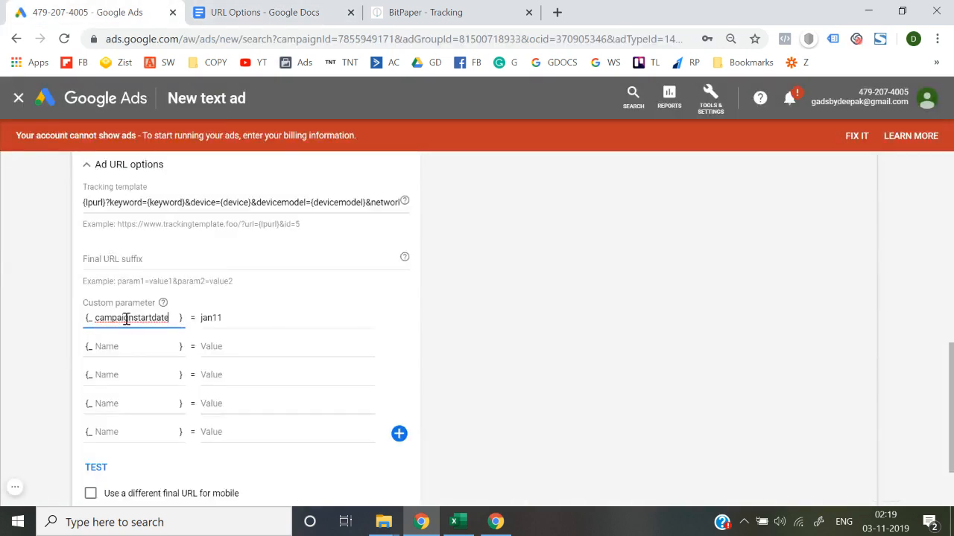
double_click(127, 318)
key("ctrl+c")
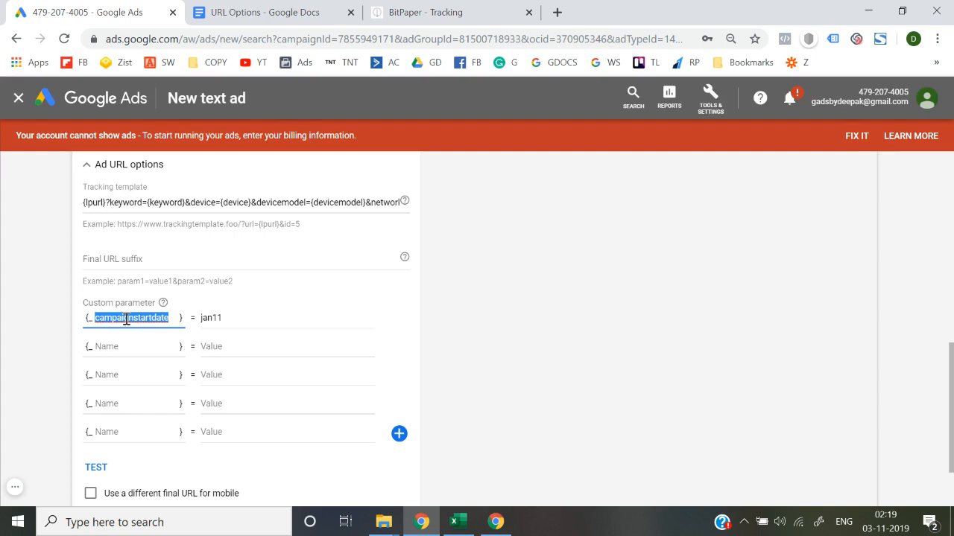
left_click(243, 9)
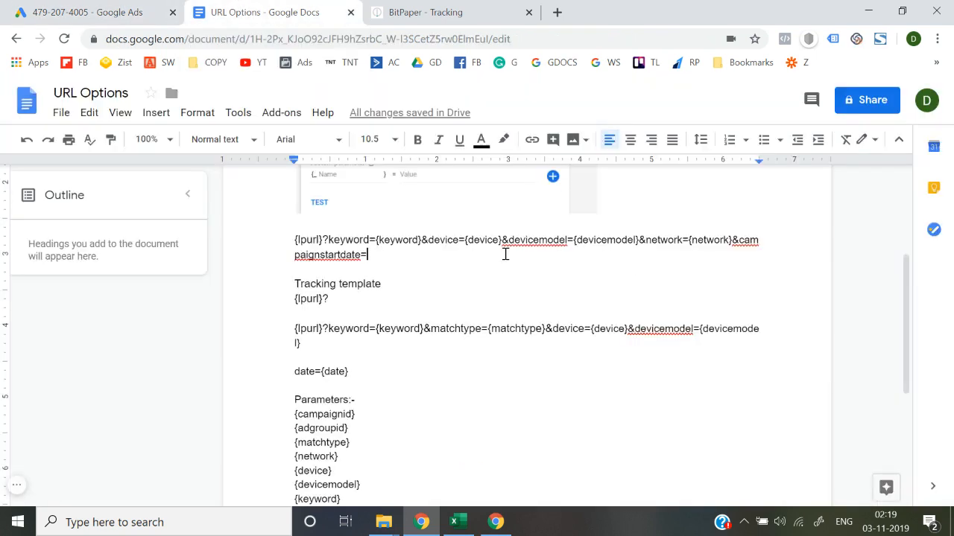
type("{")
key("ctrl+v")
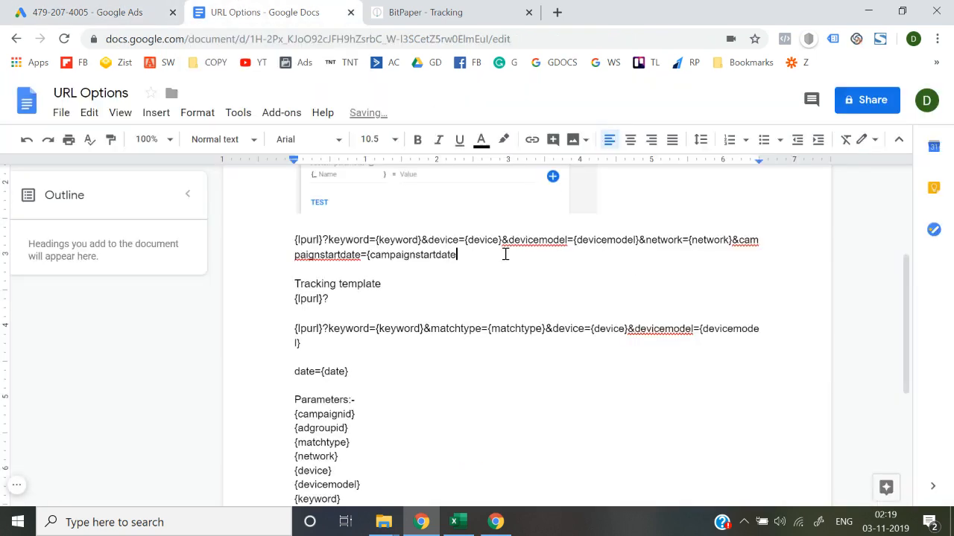
type("}")
In Google Ads, add a second custom parameter named madeby with the creator's first name as its value.
left_click(101, 10)
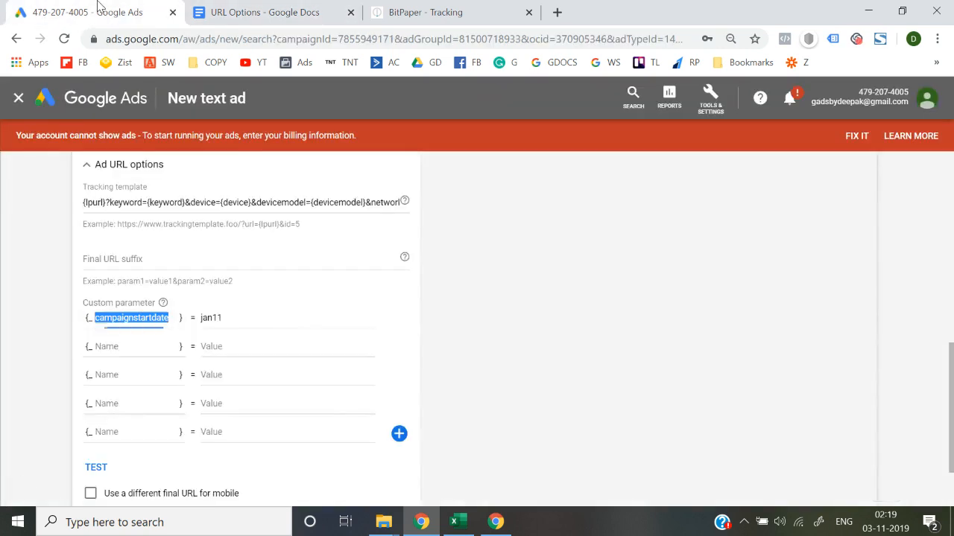
left_click(130, 346)
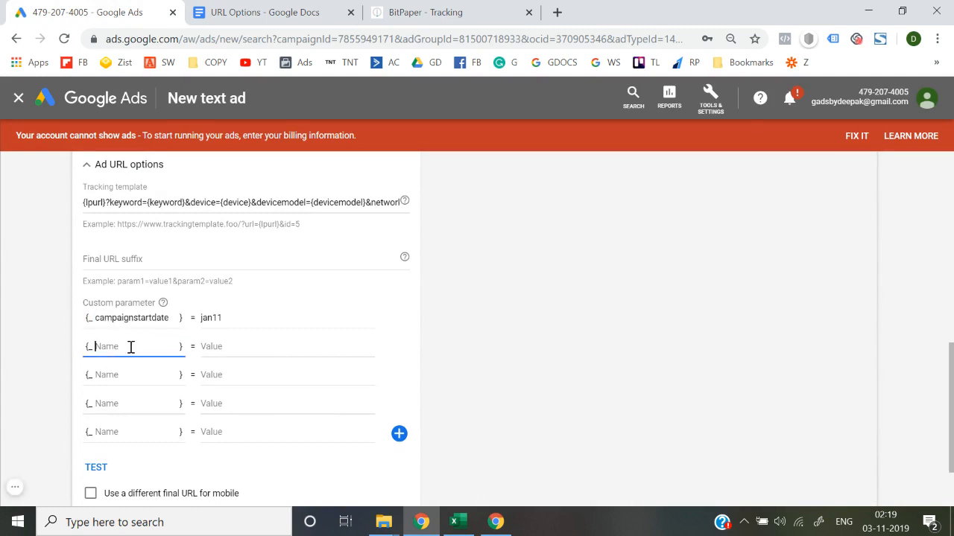
type("madeby")
key("Tab")
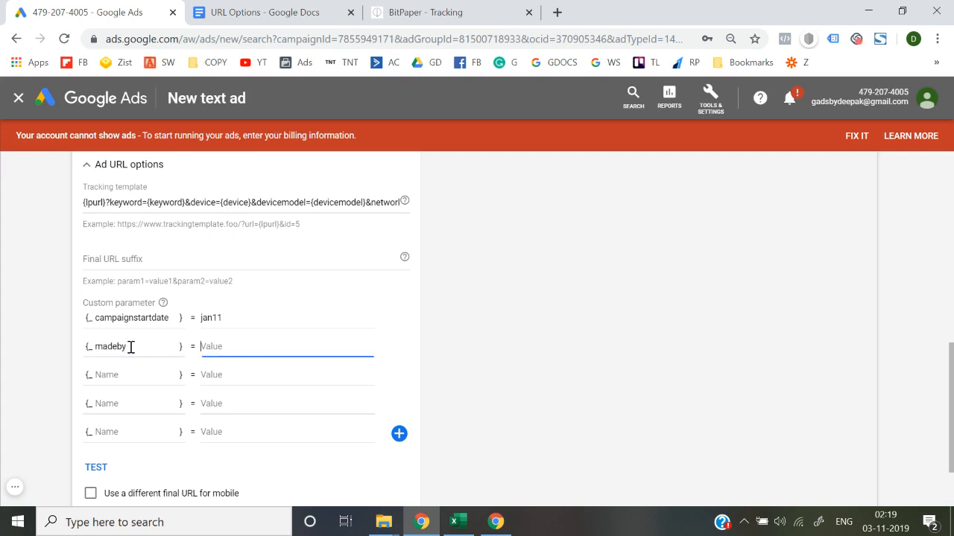
type("deepak")
left_click(3, 343)
Append &creator={madeby} to the document's first template line, copying the name madeby from the Google Ads custom parameter.
left_click(223, 12)
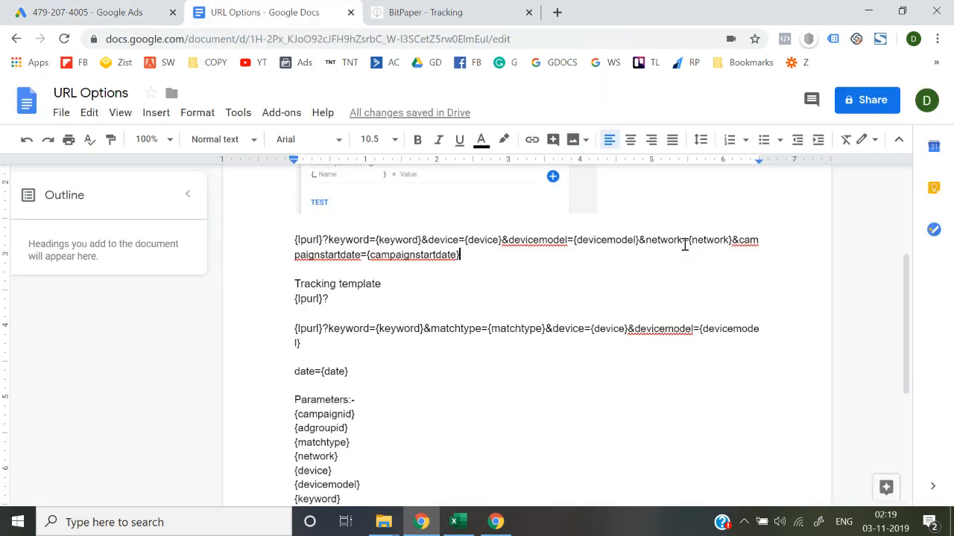
type("&")
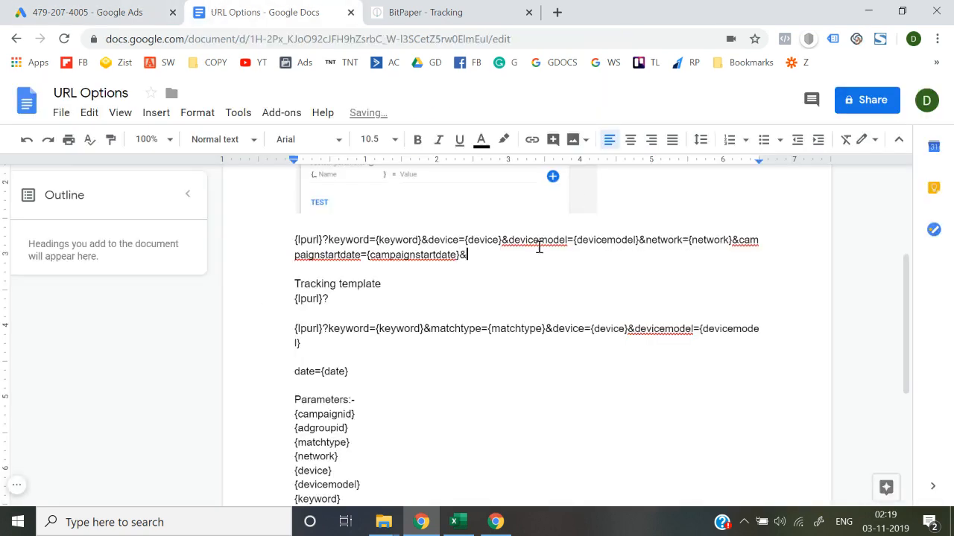
type("creator")
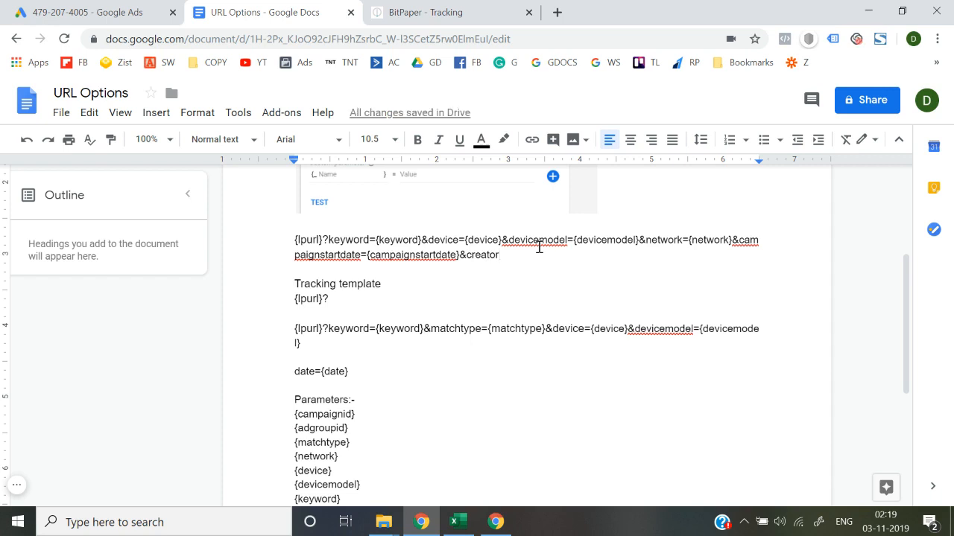
type("=")
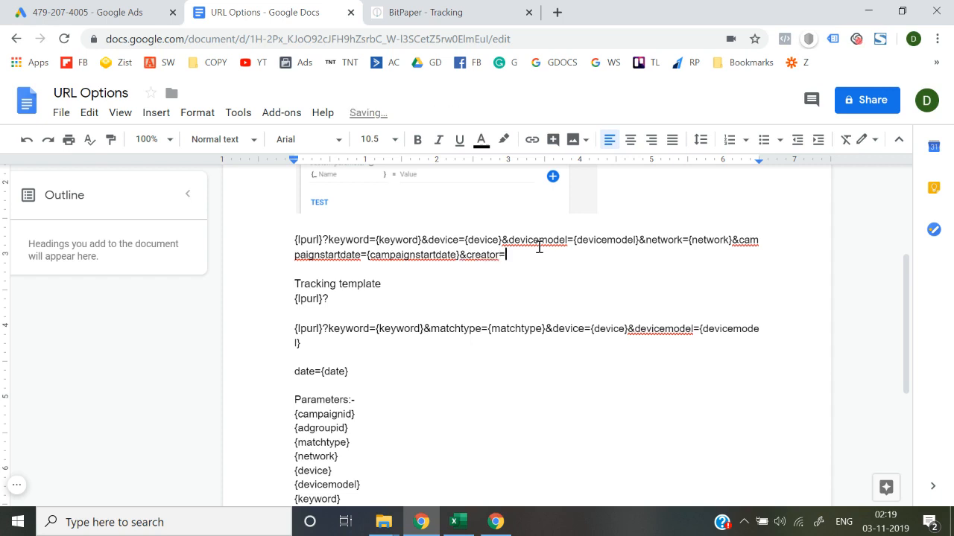
type("{")
left_click(84, 8)
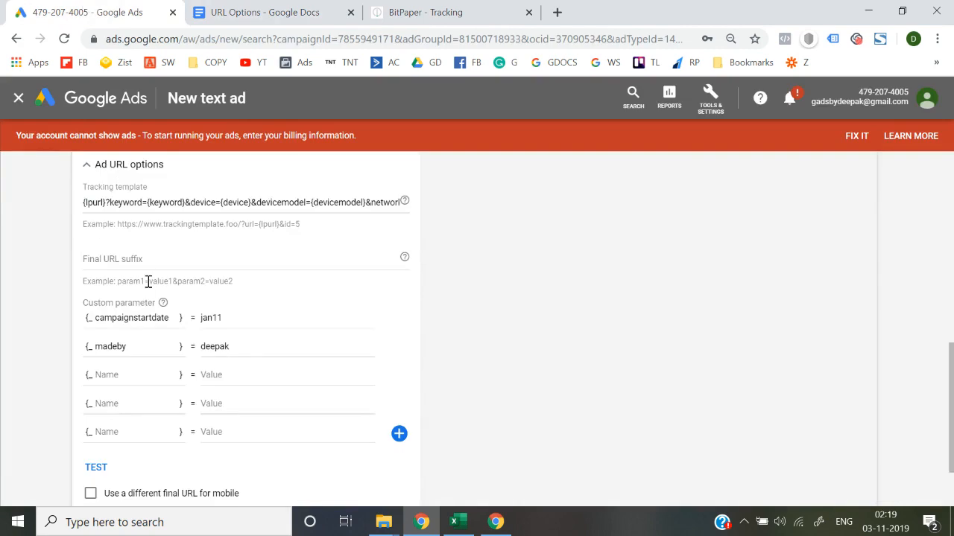
double_click(122, 348)
key("ctrl+c")
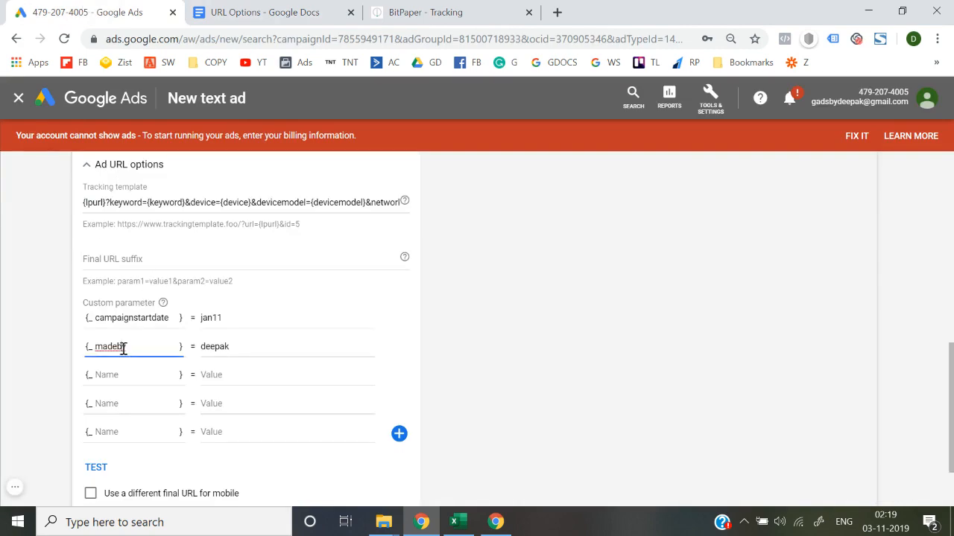
left_click(252, 10)
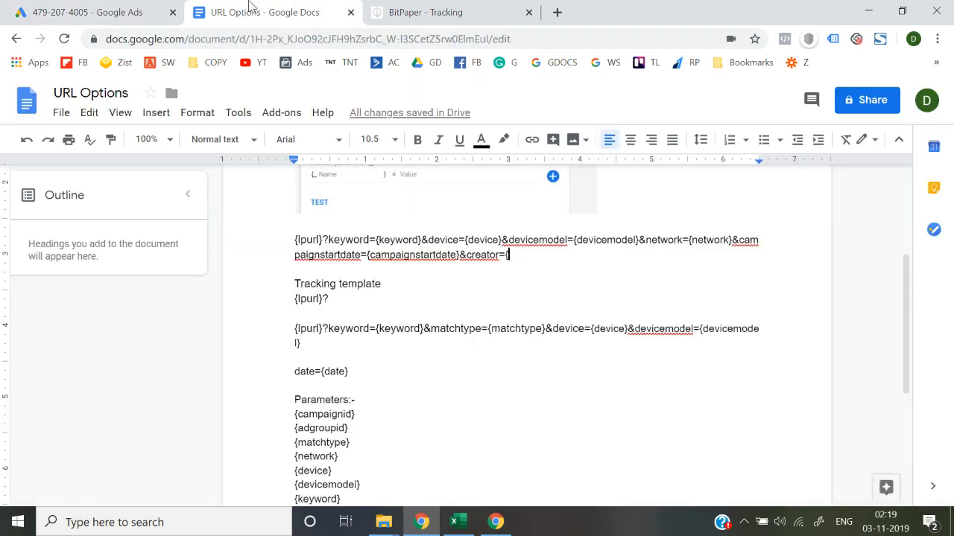
key("ctrl+v")
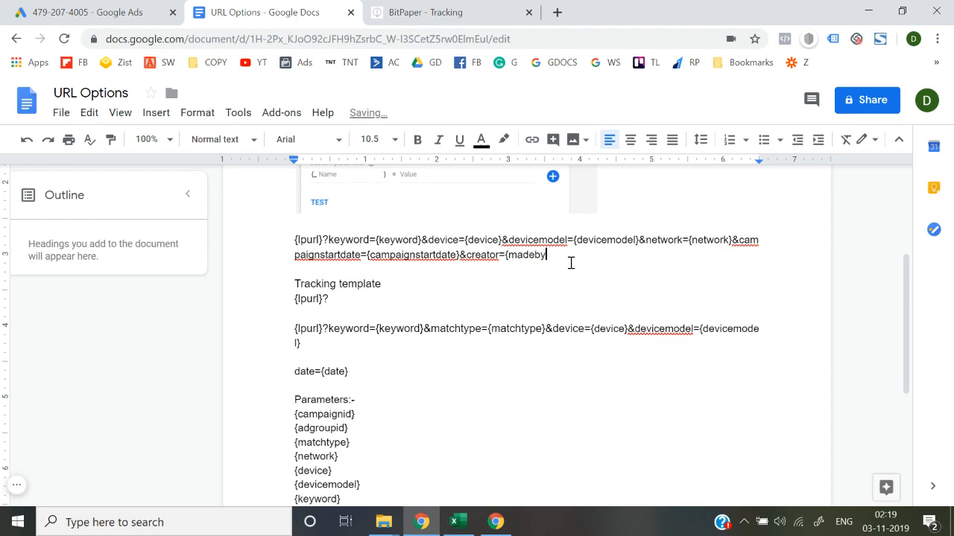
type("}")
Copy &campaignstartdate={campaignstartdate}&creator={madeby} from the document and append it after {network} in the Google Ads tracking template.
left_click(145, 5)
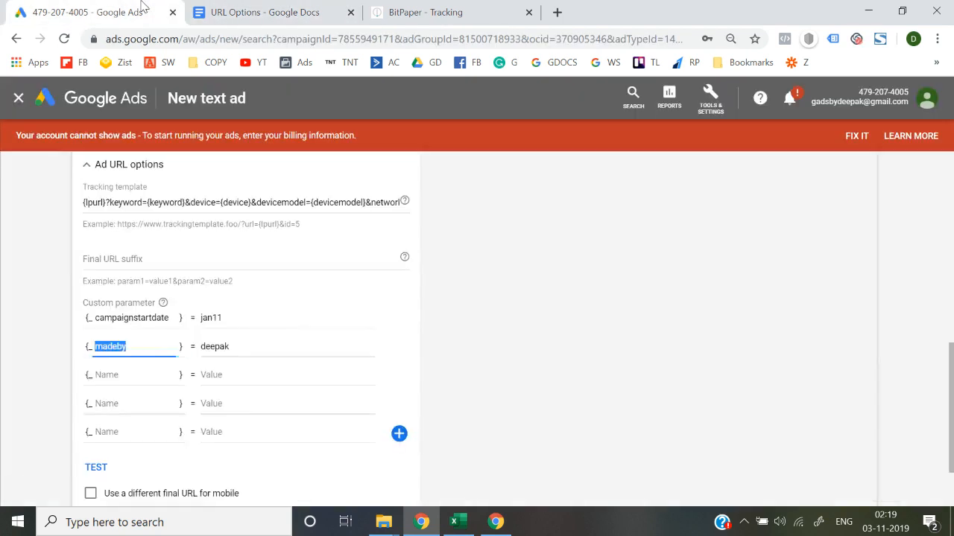
left_click(370, 203)
key("End")
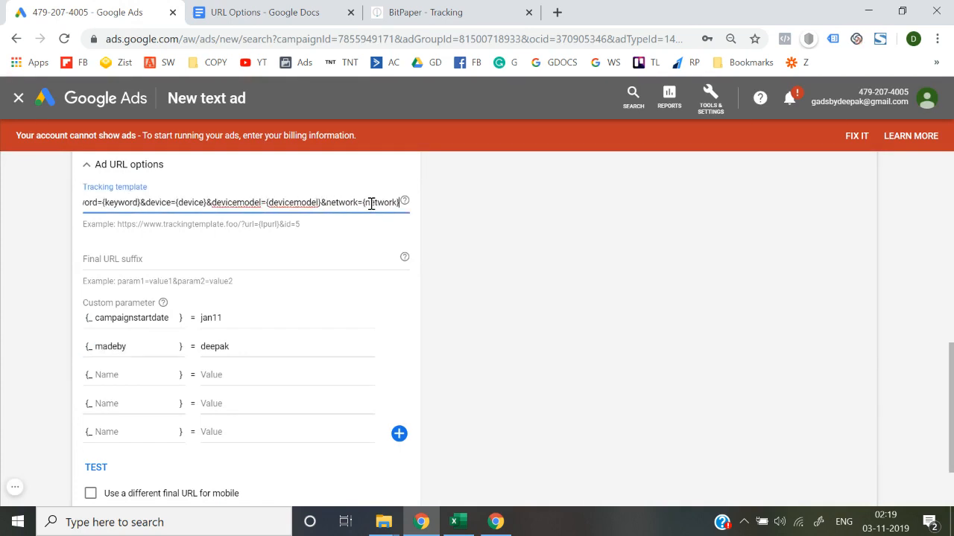
left_click(305, 11)
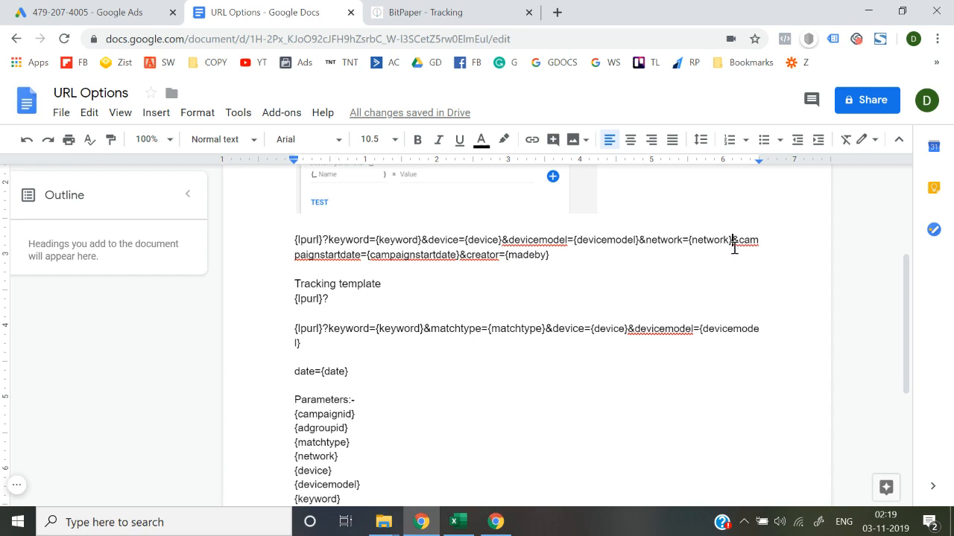
left_click_drag(732, 239, 735, 257)
key("ctrl+c")
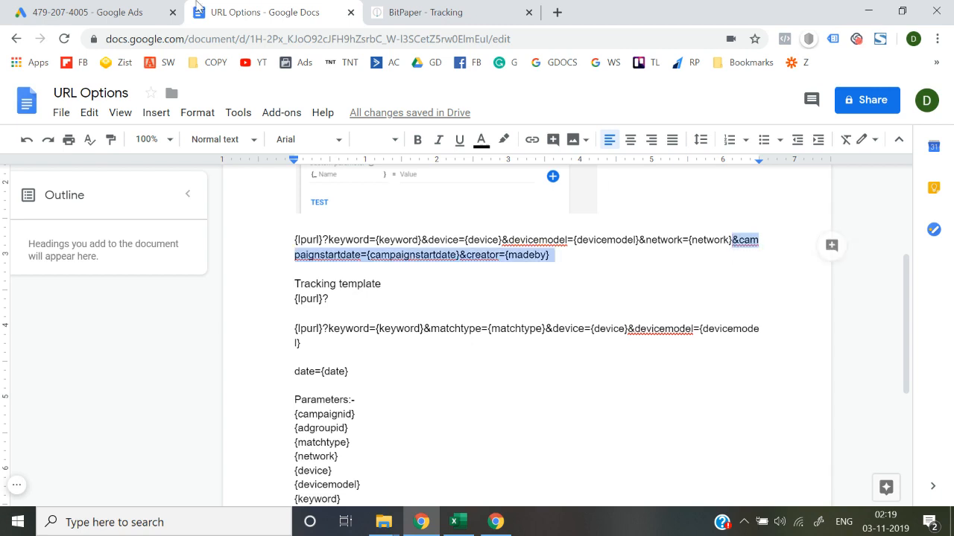
left_click(145, 7)
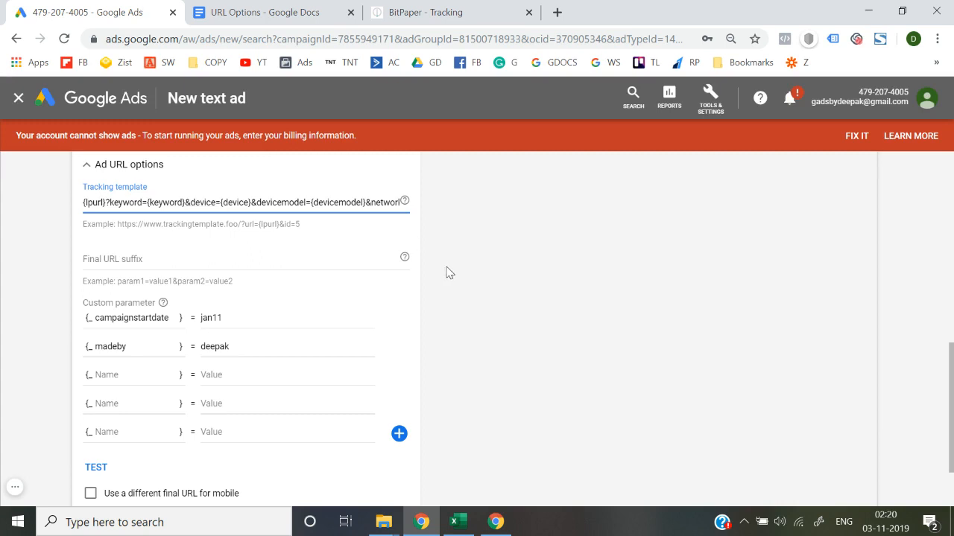
left_click(392, 202)
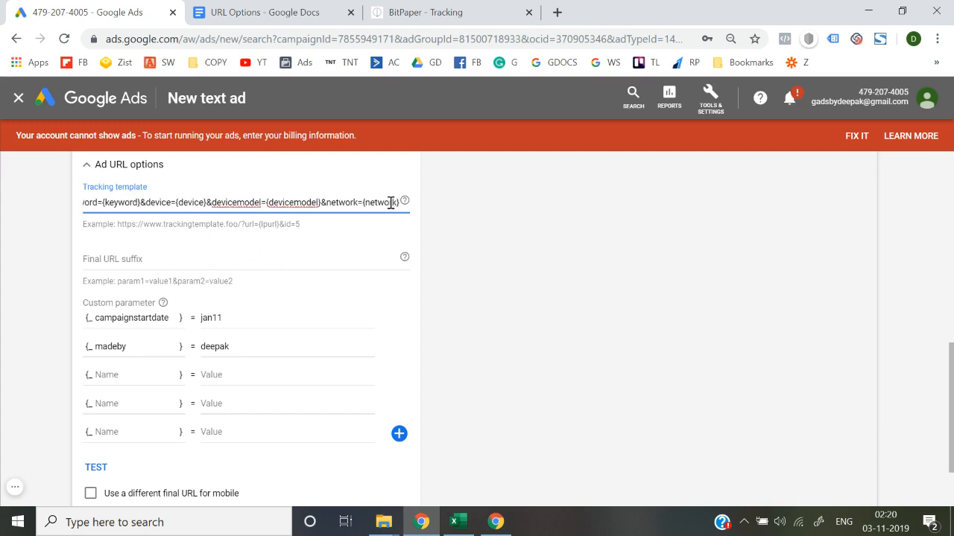
key("ctrl+v")
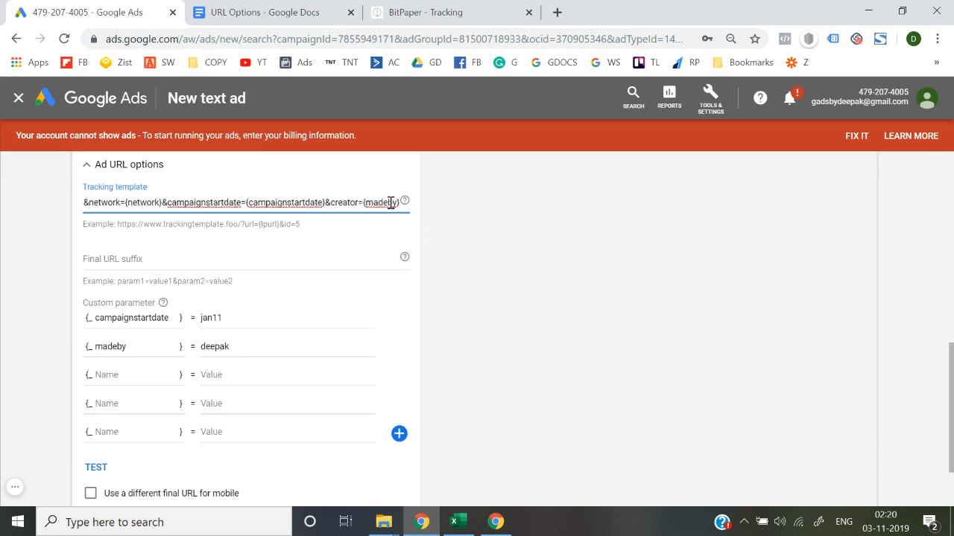
left_click(6, 290)
Test the ad's tracking set-up with the added custom parameters and view the explanation of the landing page status.
scroll(6, 291, "down", 1)
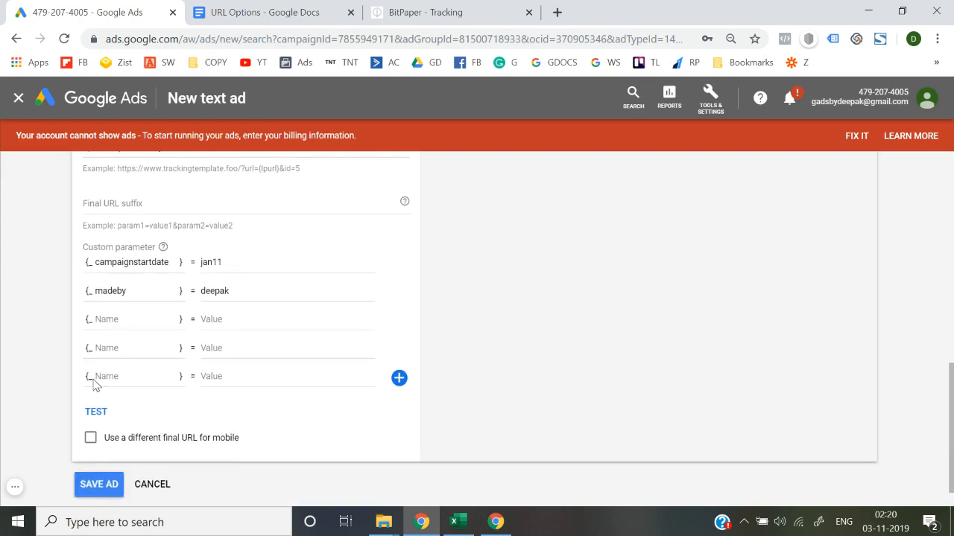
left_click(96, 413)
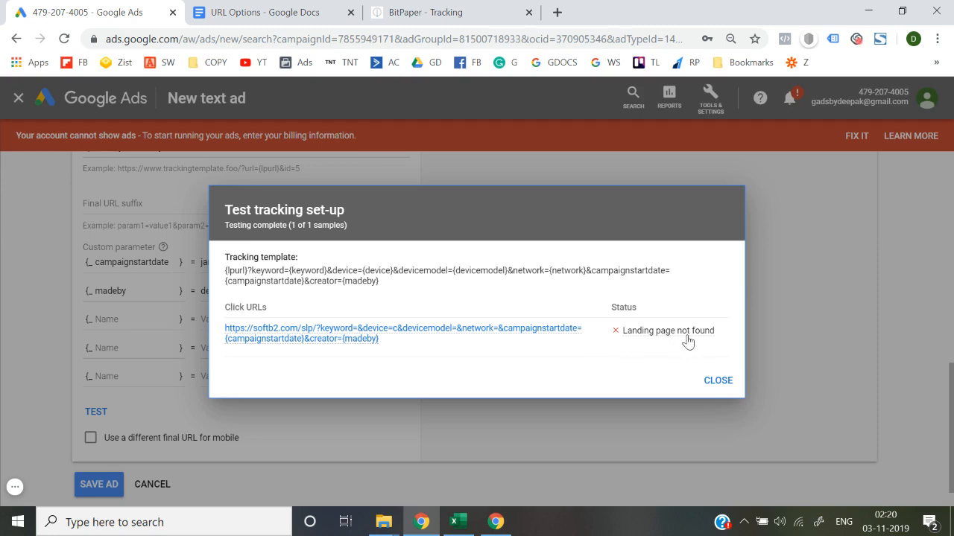
mouse_move(688, 342)
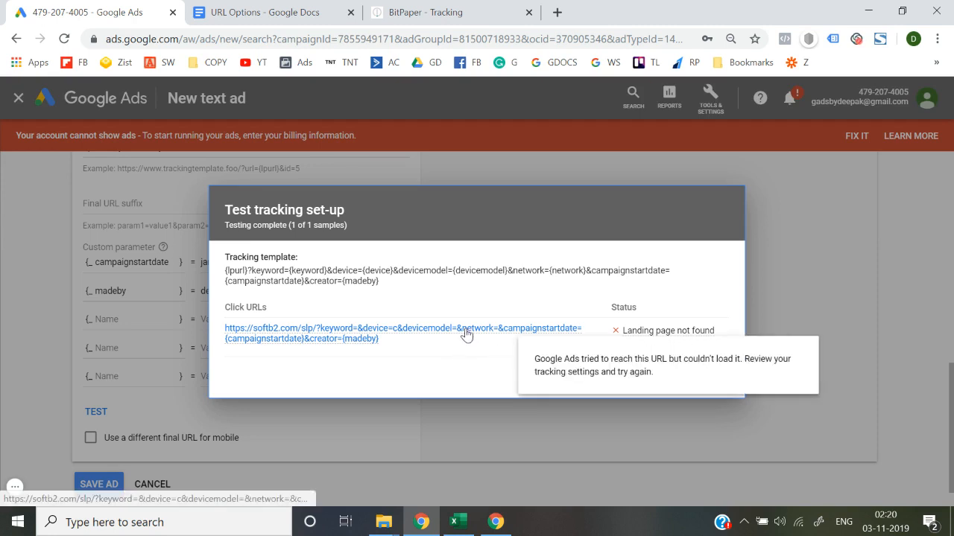
View the click URL's attributes, open its landing page in a new tab to check loading, and close the test results in Google Ads.
mouse_move(465, 335)
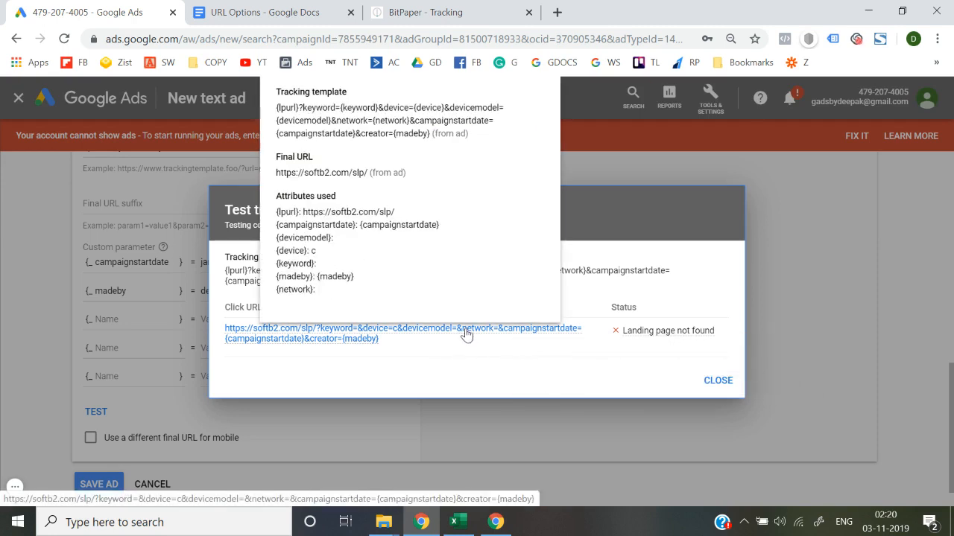
left_click(465, 335)
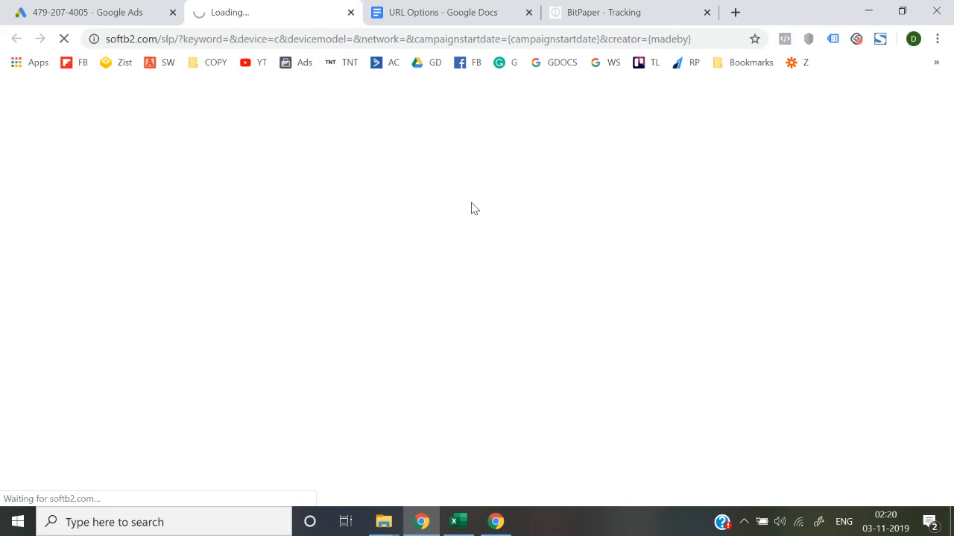
left_click(64, 6)
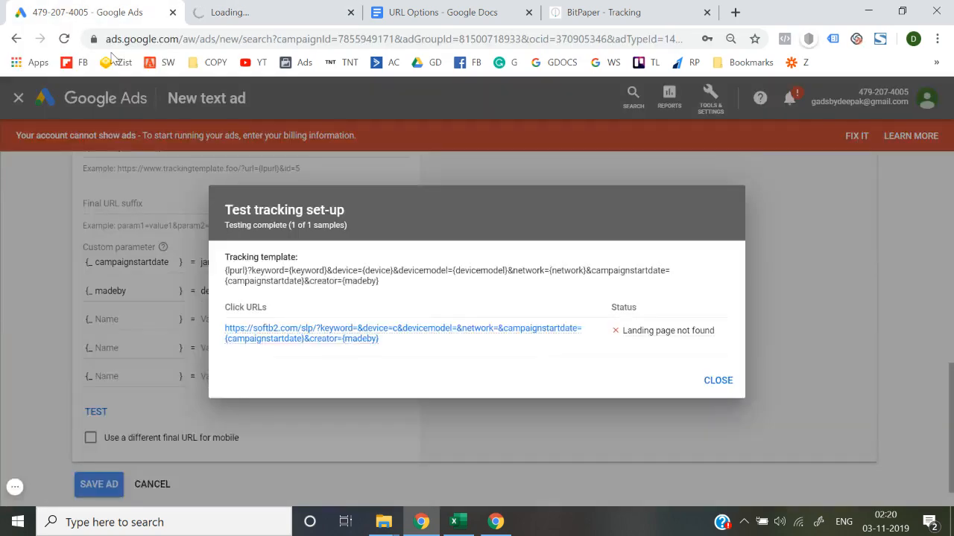
left_click(313, 8)
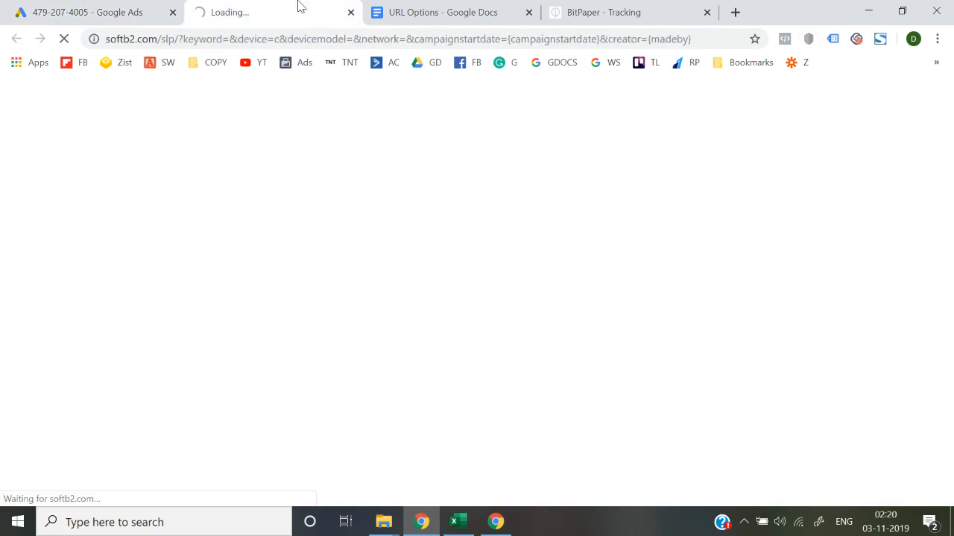
left_click(122, 6)
left_click(277, 6)
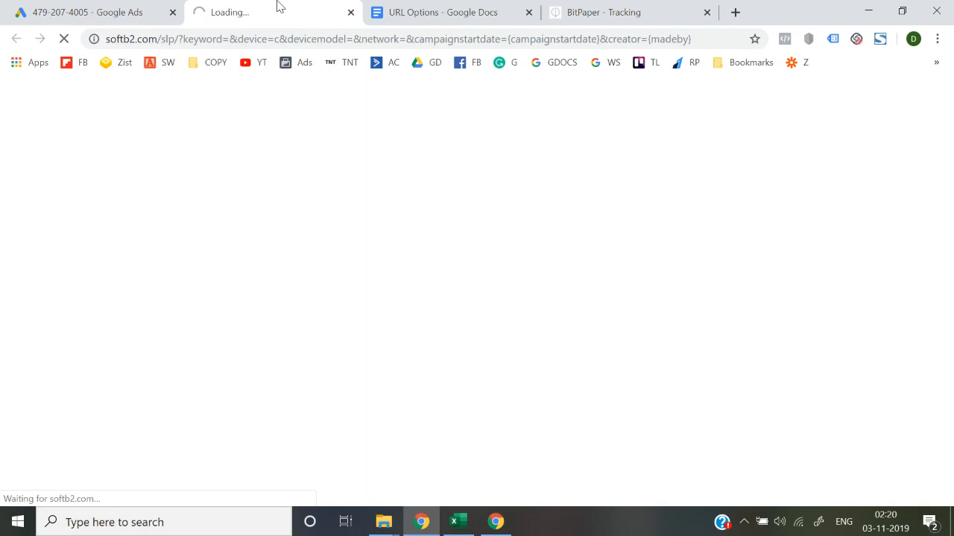
left_click(112, 7)
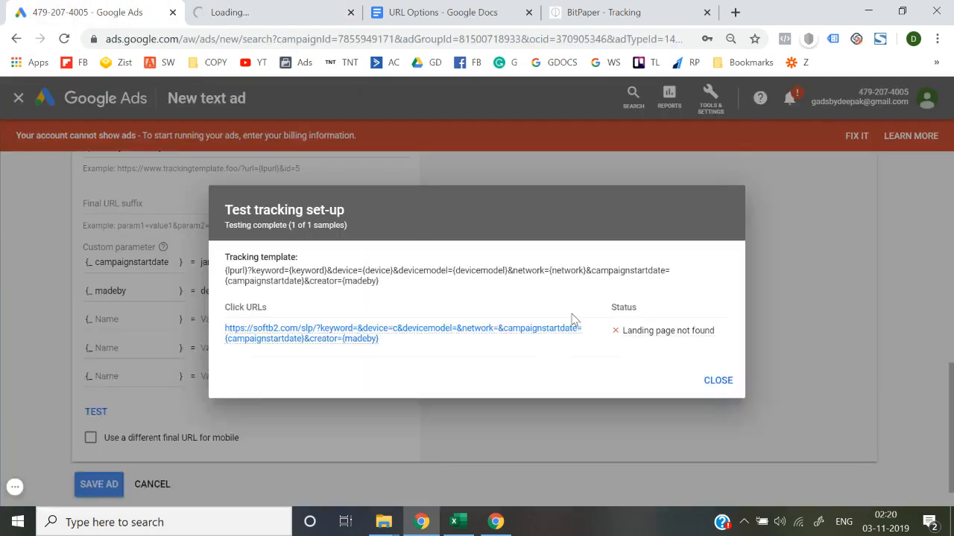
left_click(729, 382)
left_click(301, 7)
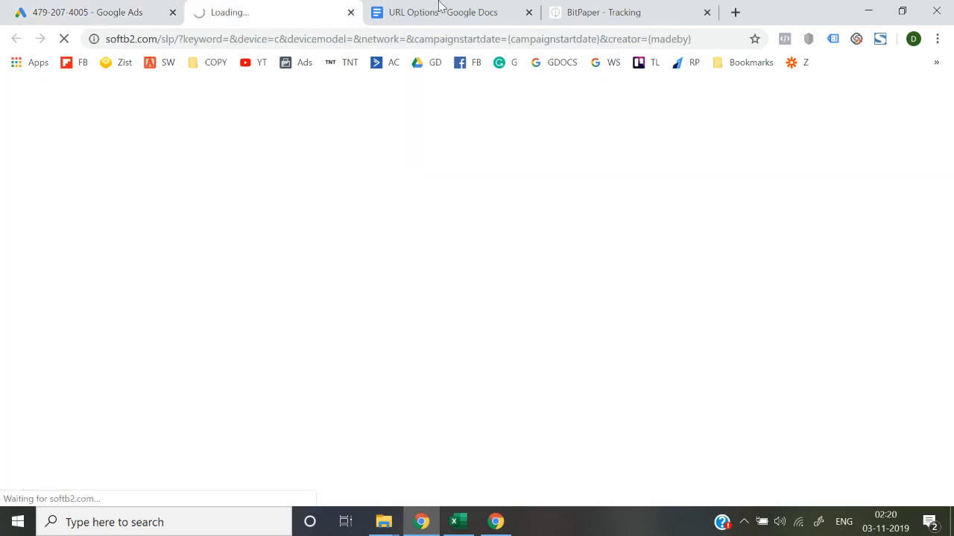
Compare the campaignstartdate custom parameter name in Google Ads with the one in the document's first template line.
left_click(440, 9)
left_click(598, 256)
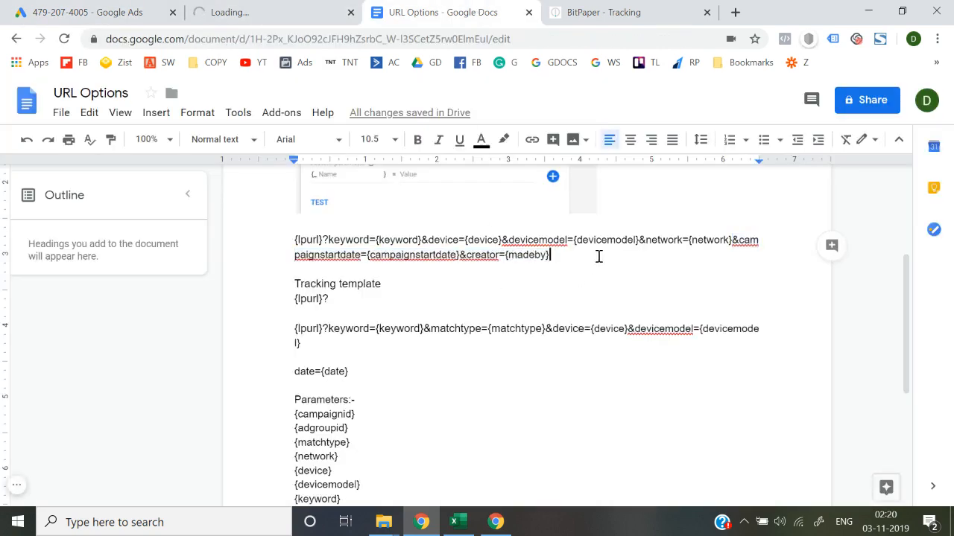
left_click(86, 8)
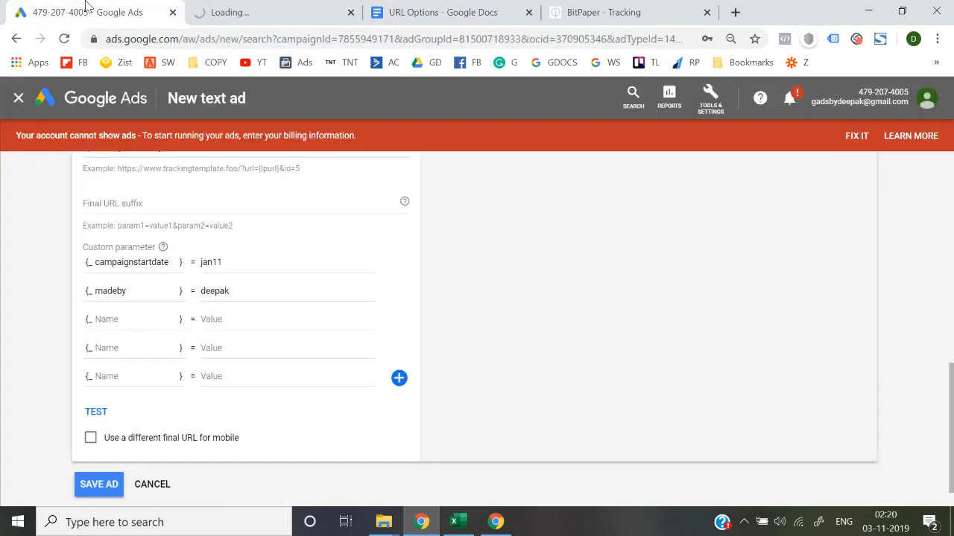
left_click(129, 266)
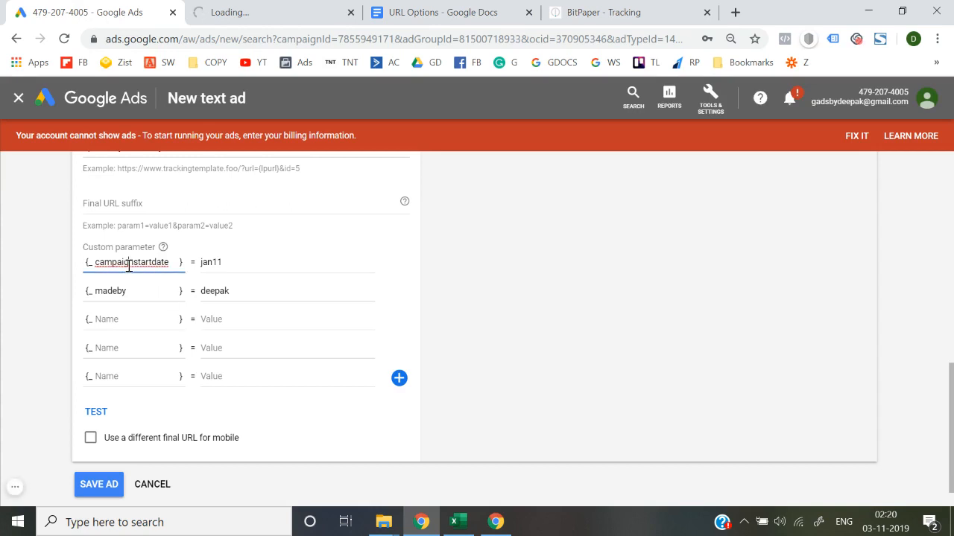
double_click(129, 266)
left_click(293, 8)
left_click(455, 6)
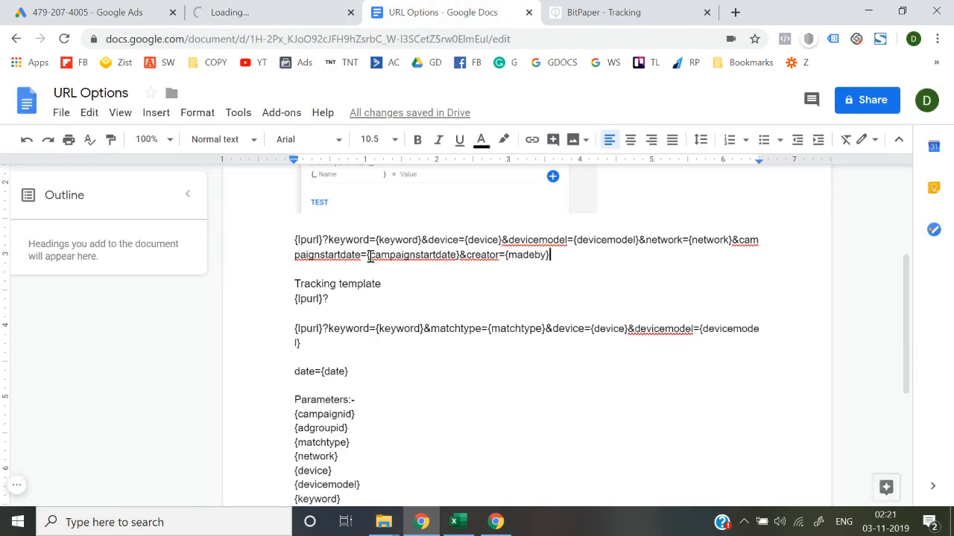
left_click_drag(370, 257, 463, 258)
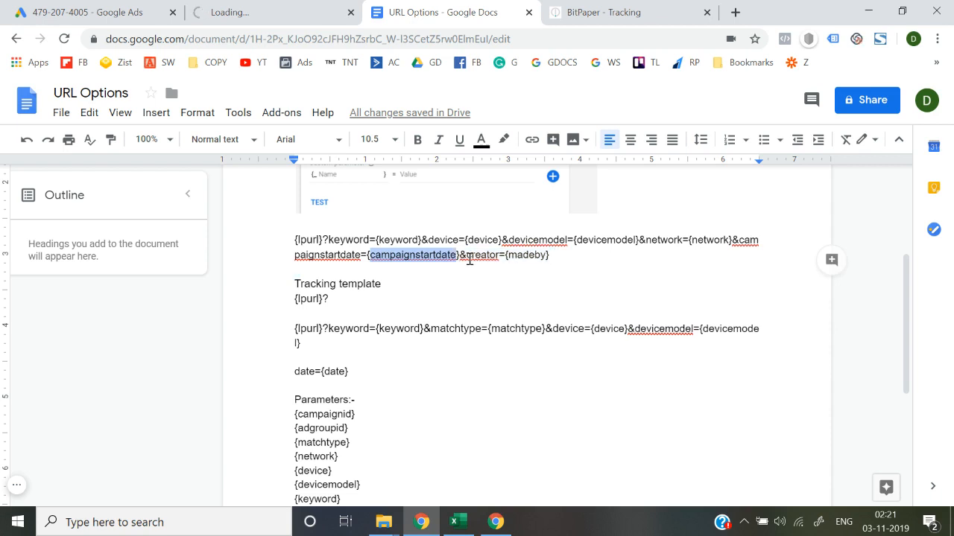
left_click(112, 13)
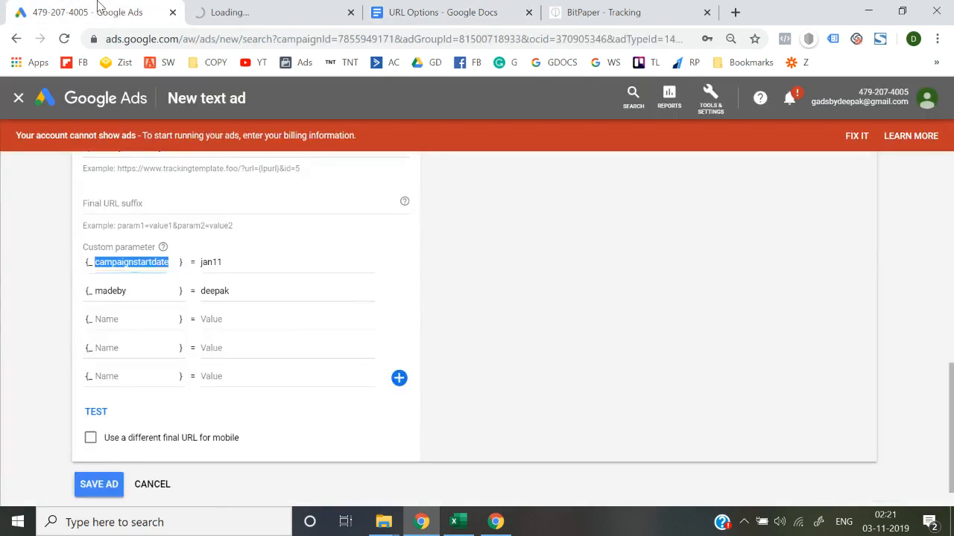
left_click(239, 9)
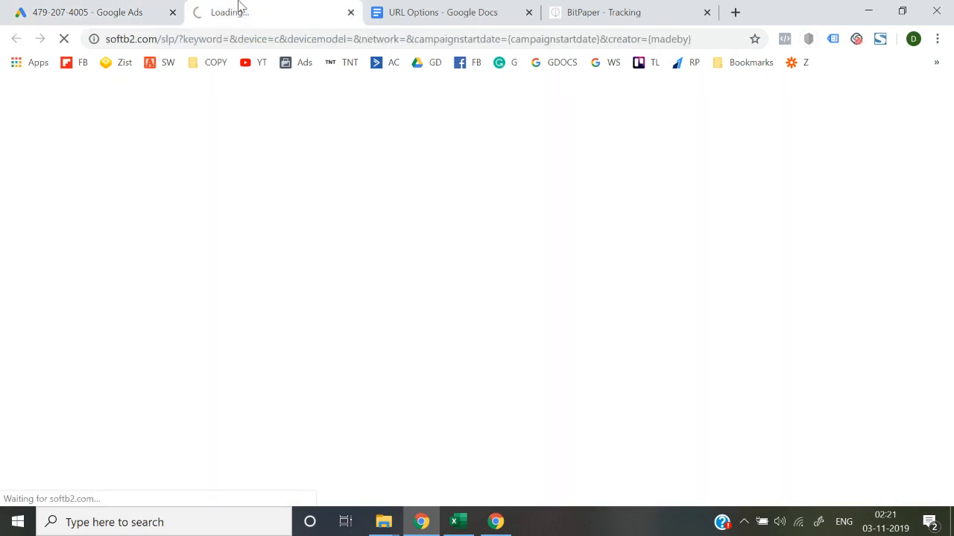
left_click(436, 10)
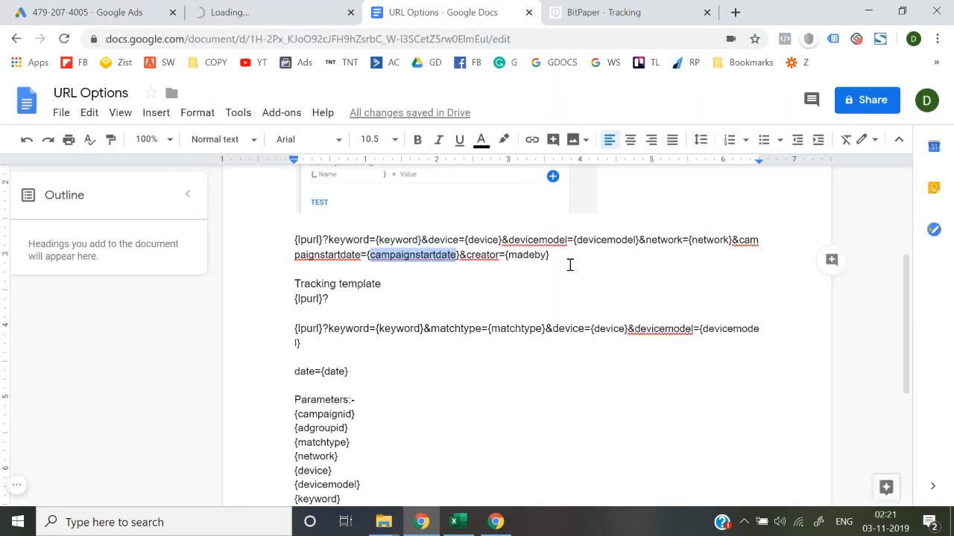
Copy the document's entire first template line, from {lpurl} to {madeby}, and replace the Google Ads tracking template with it.
left_click(568, 262)
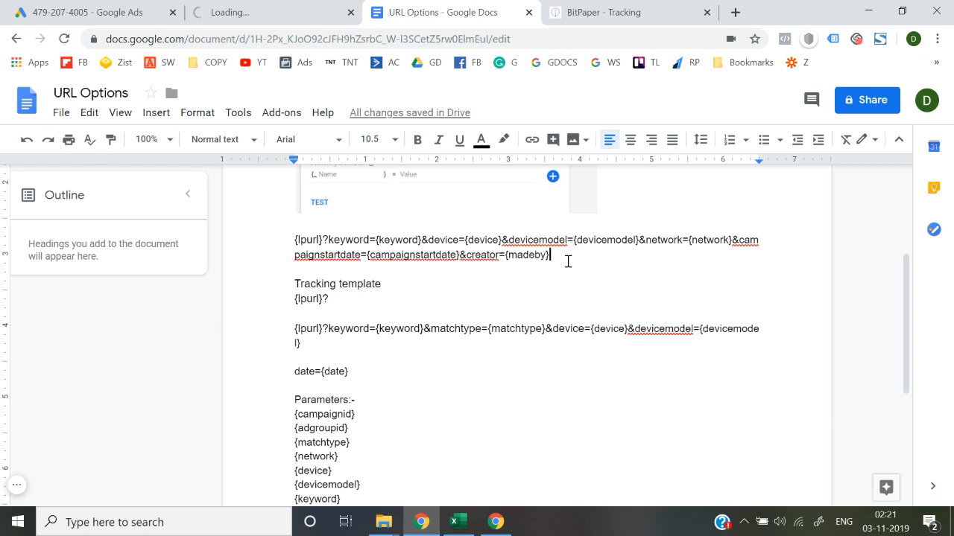
key("shift+Up")
key("shift+Left")
key("shift+Left")
key("shift+Left")
key("shift+Left")
key("shift+Left")
key("shift+Left")
key("shift+Left")
key("shift+Left")
key("shift+Left")
key("shift+Left")
key("shift+Left")
key("shift+Left")
key("shift+Left")
key("shift+Left")
key("shift+Left")
key("shift+Left")
key("shift+Left")
key("shift+Left")
key("shift+Left")
key("shift+Left")
key("shift+Left")
key("shift+Left")
key("shift+Left")
key("shift+Left")
key("shift+Left")
key("shift+Left")
key("shift+Left")
key("shift+Left")
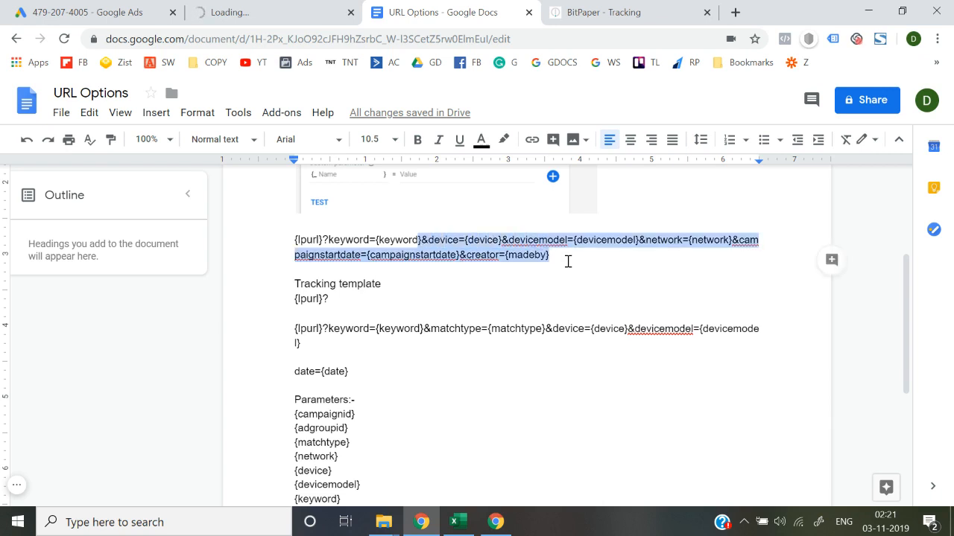
key("shift+Right")
key("shift+Right")
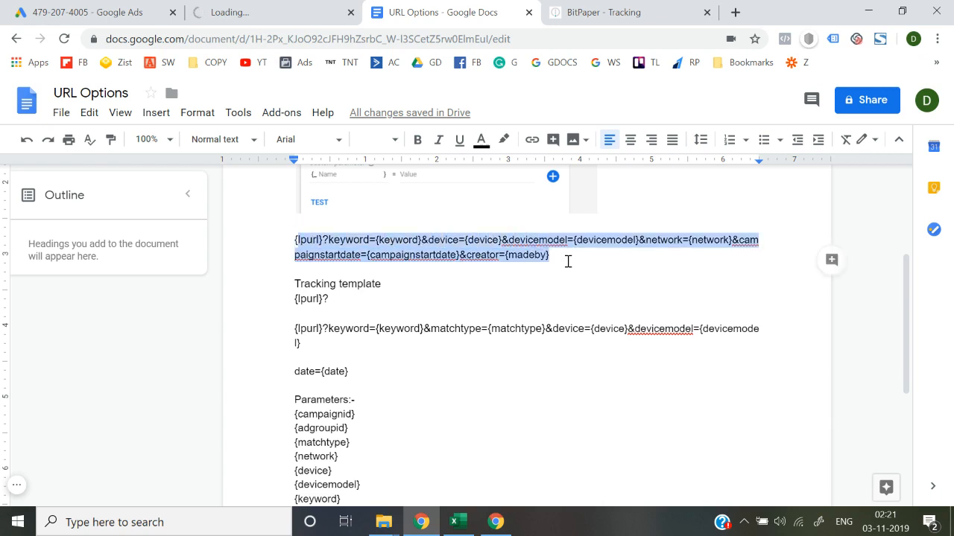
key("shift+Left")
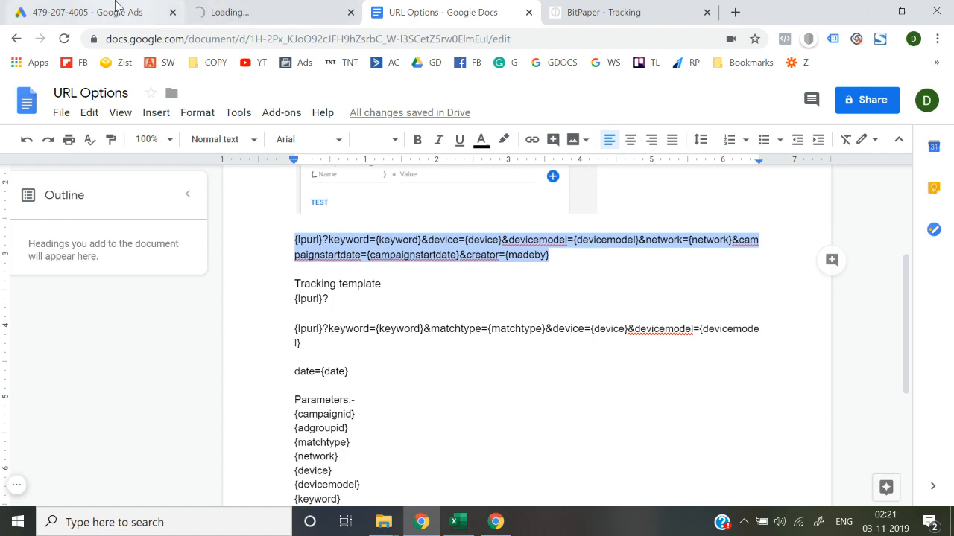
left_click(105, 12)
scroll(196, 196, "up", 2)
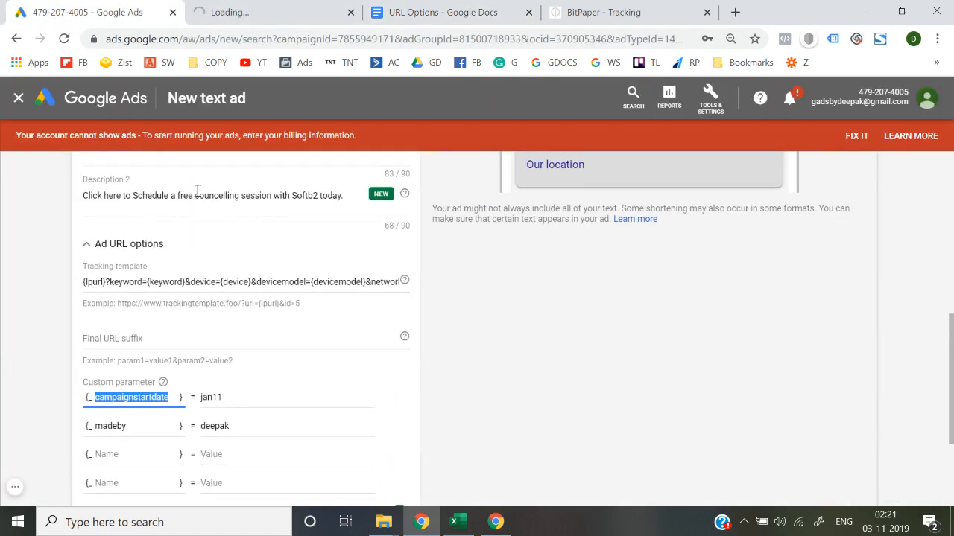
triple_click(192, 280)
key("BackSpace")
key("ctrl+v")
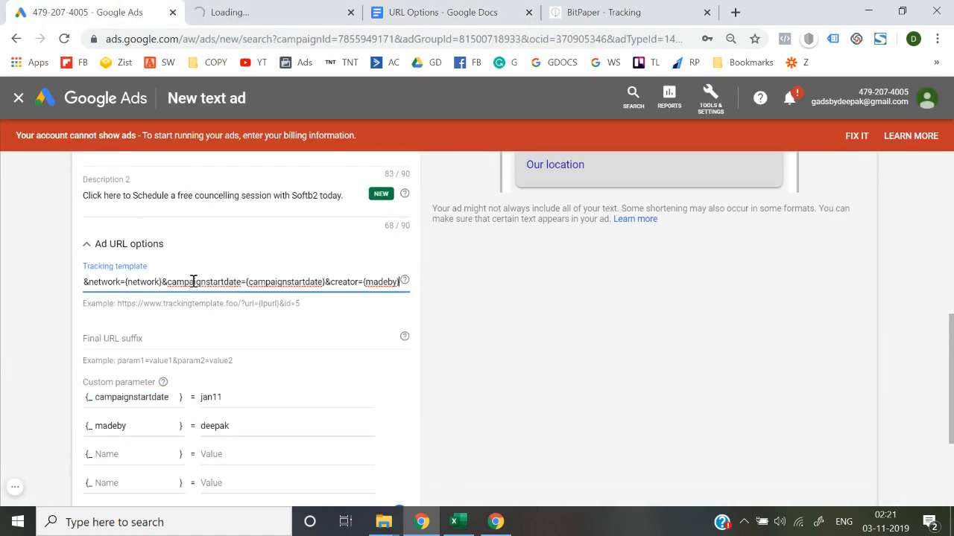
left_click(36, 304)
Test the ad's tracking set-up again with the replaced template and view the attributes used in the click URL.
scroll(36, 304, "down", 1)
scroll(36, 304, "down", 2)
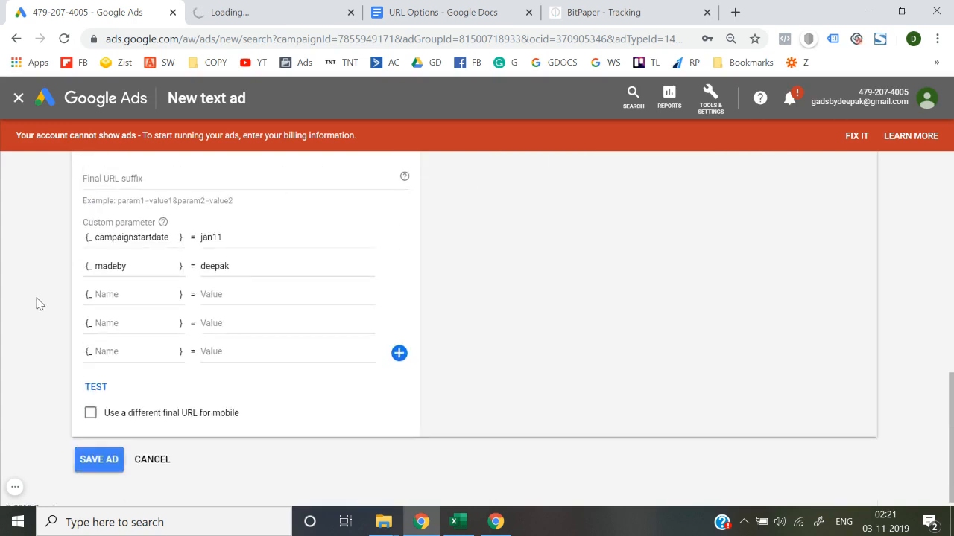
left_click(92, 387)
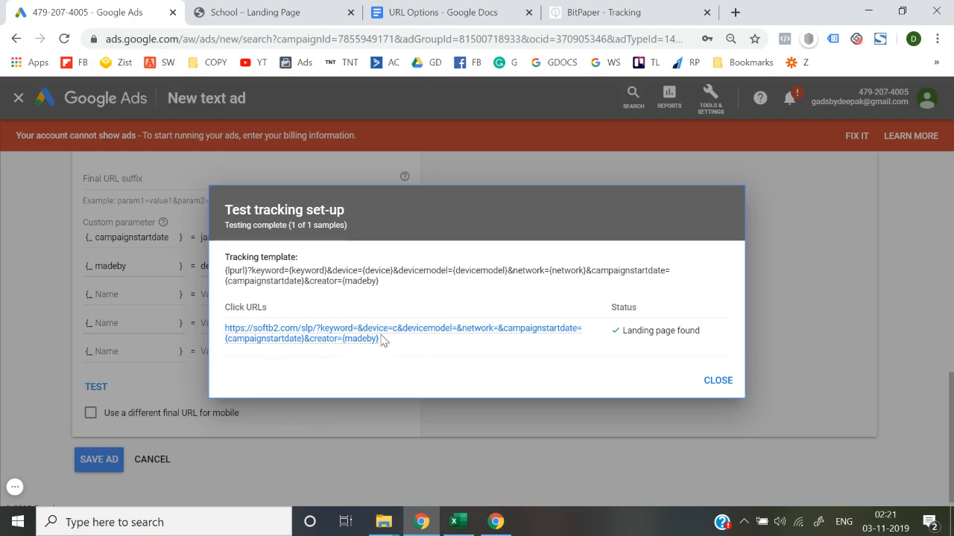
mouse_move(385, 340)
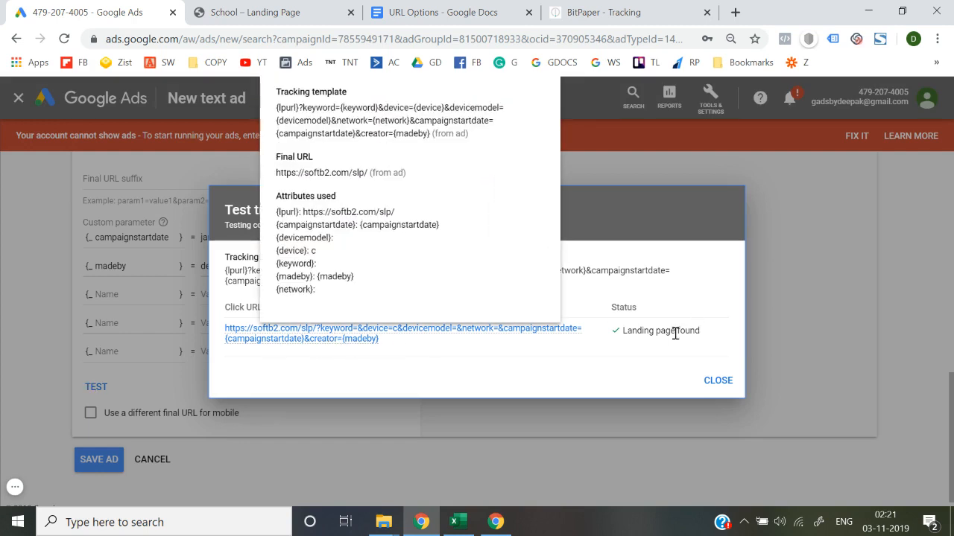
Open the tested click URL, look through the landing page, and close both the page and the test results.
left_click(320, 344)
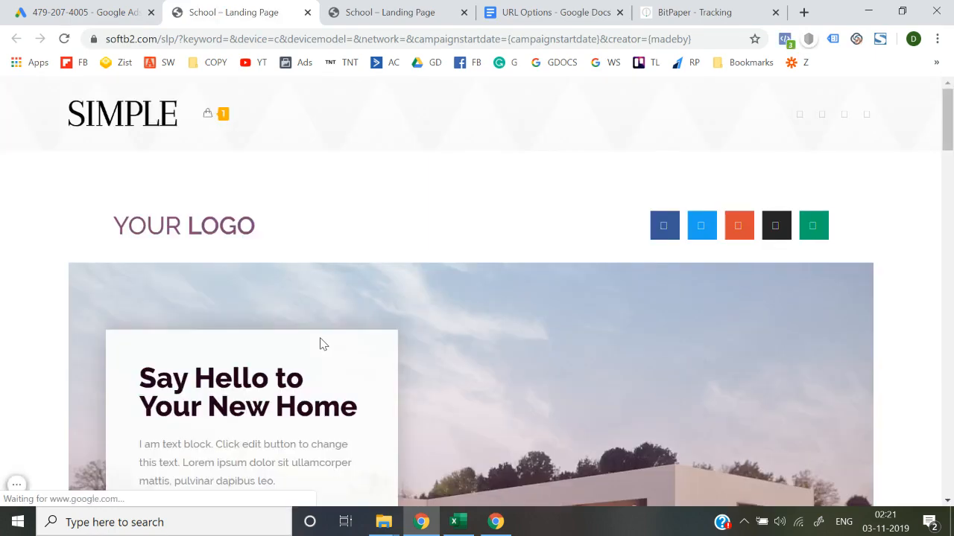
scroll(320, 344, "down", 15)
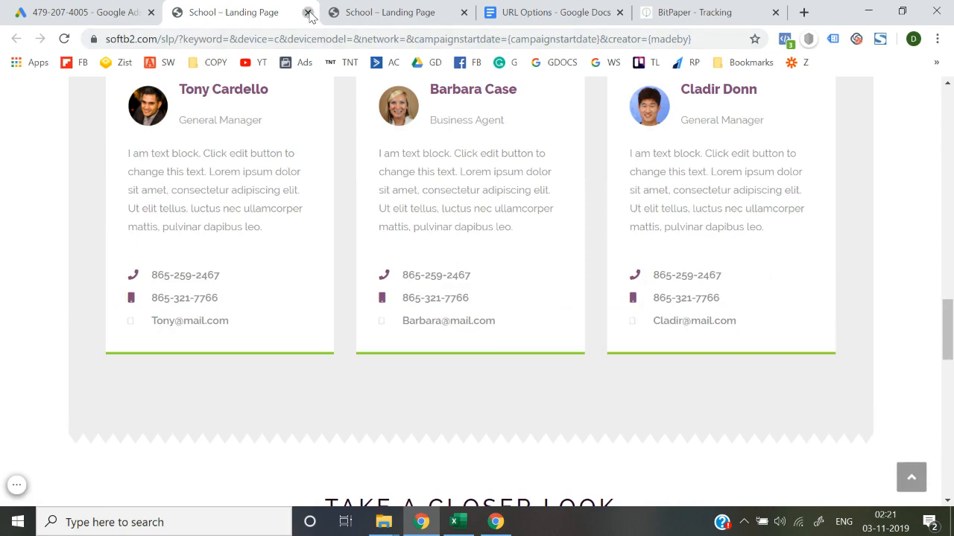
left_click(307, 13)
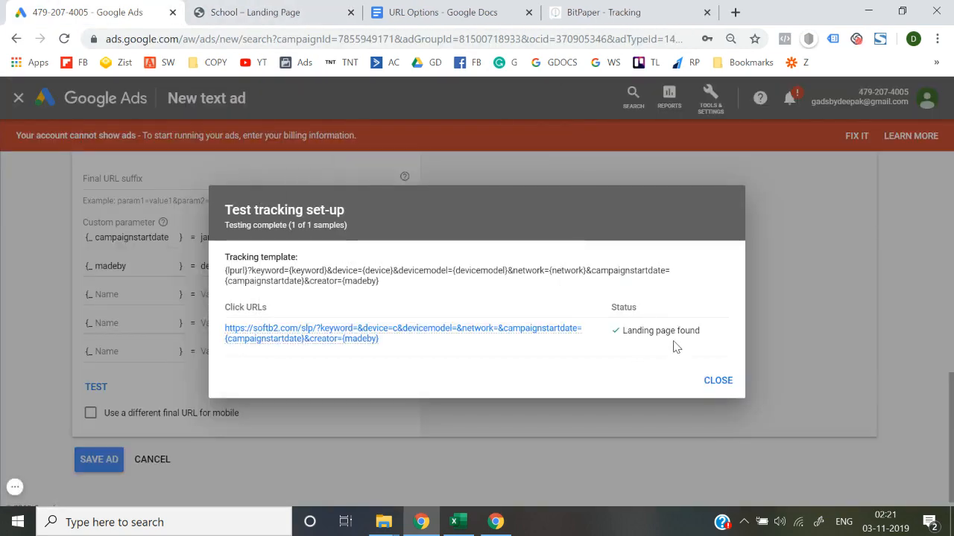
left_click(719, 381)
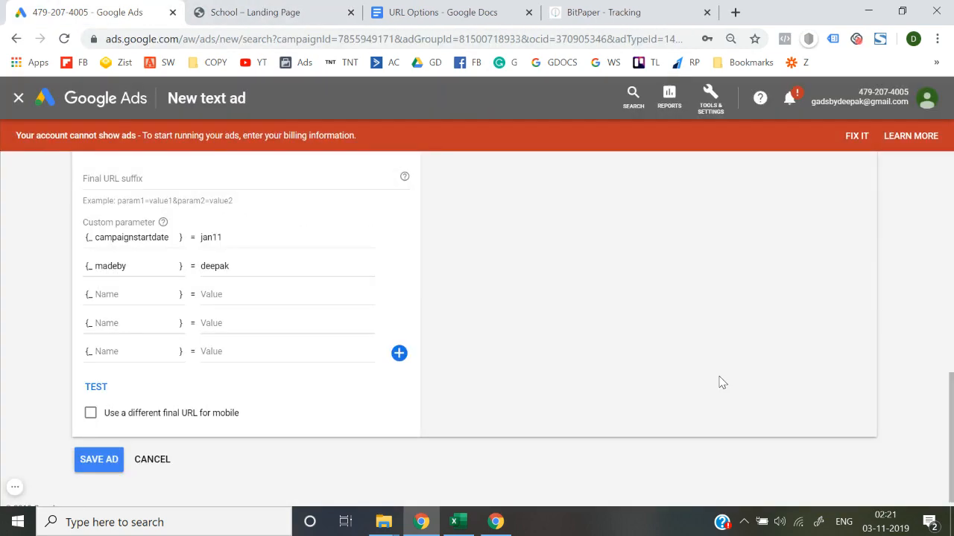
Review the document's parameter list from {campaignid} to {placement} alongside the Google Ads tracking template and custom parameters.
scroll(549, 309, "up", 2)
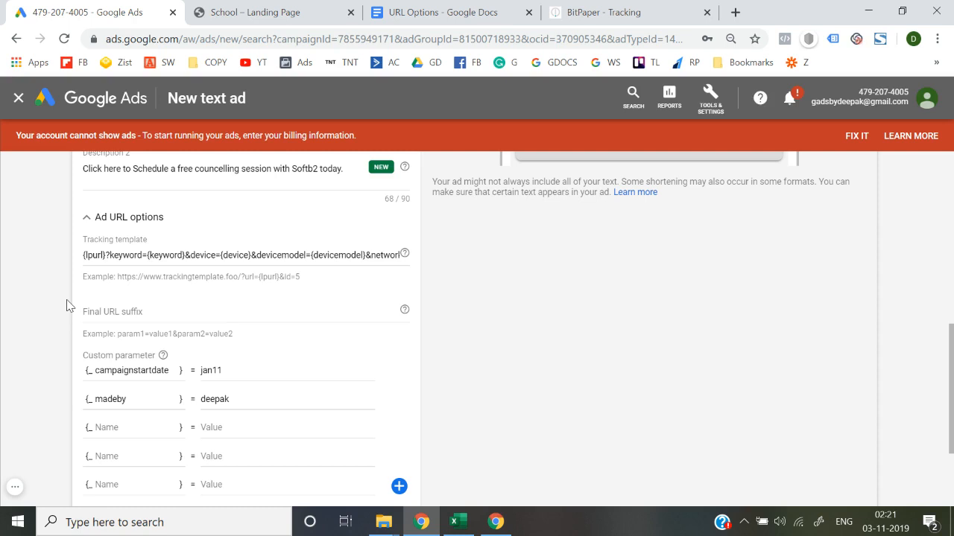
key("ctrl+3")
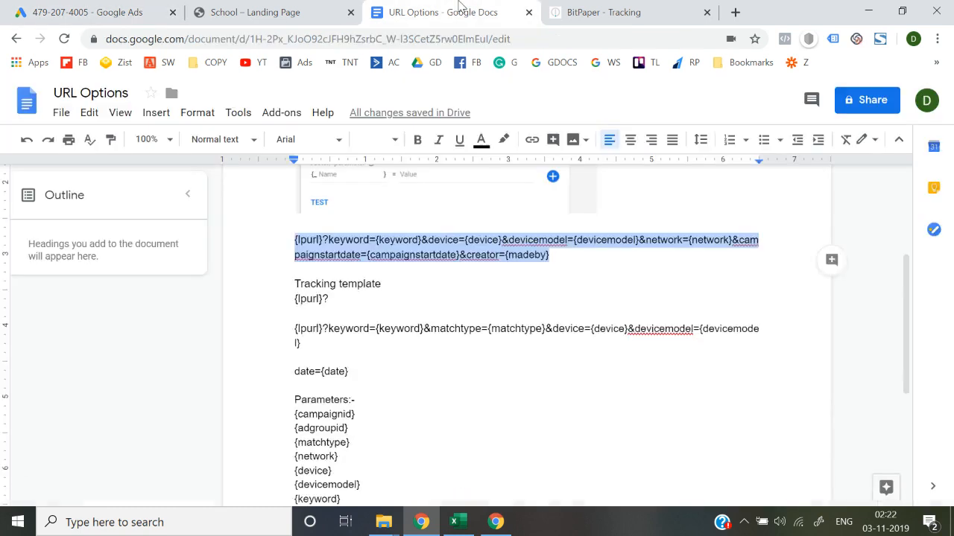
scroll(415, 315, "down", 2)
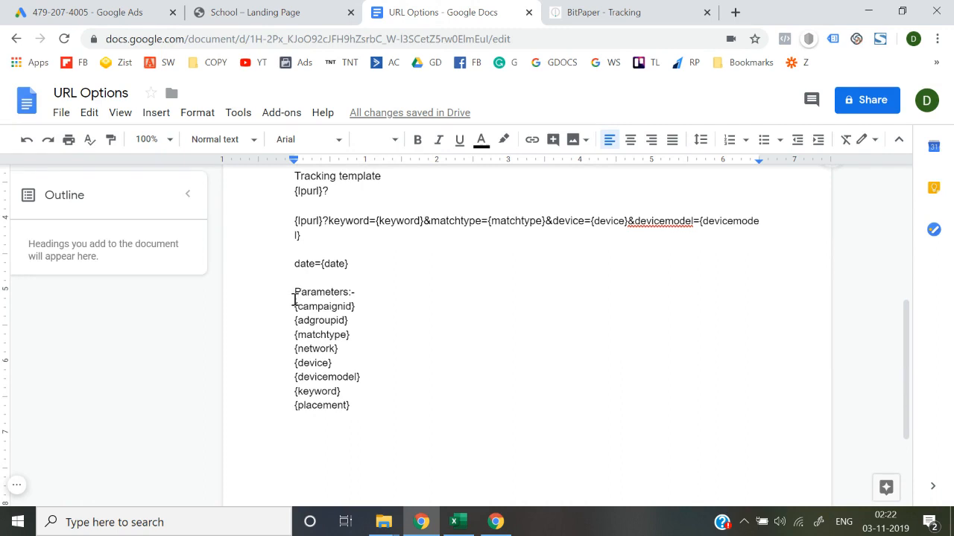
left_click_drag(296, 306, 362, 406)
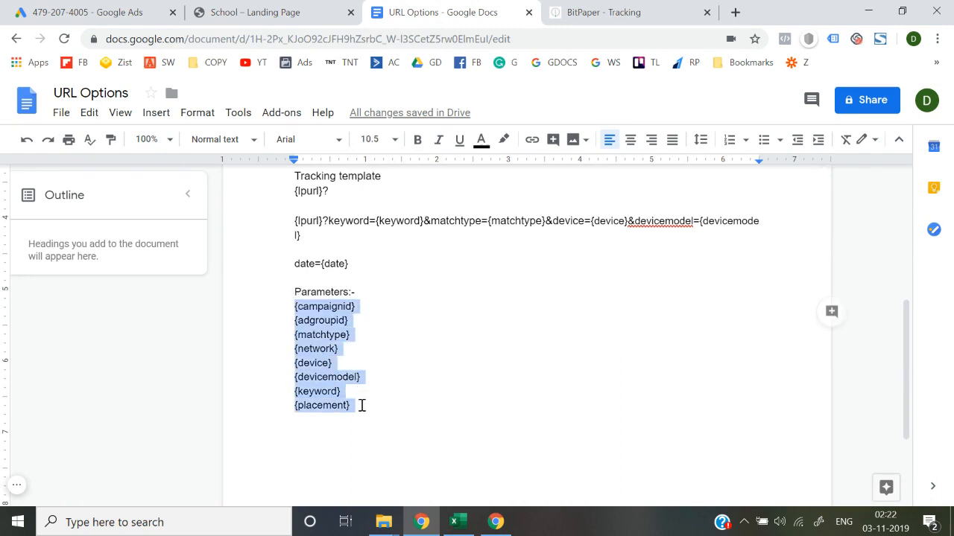
left_click(128, 10)
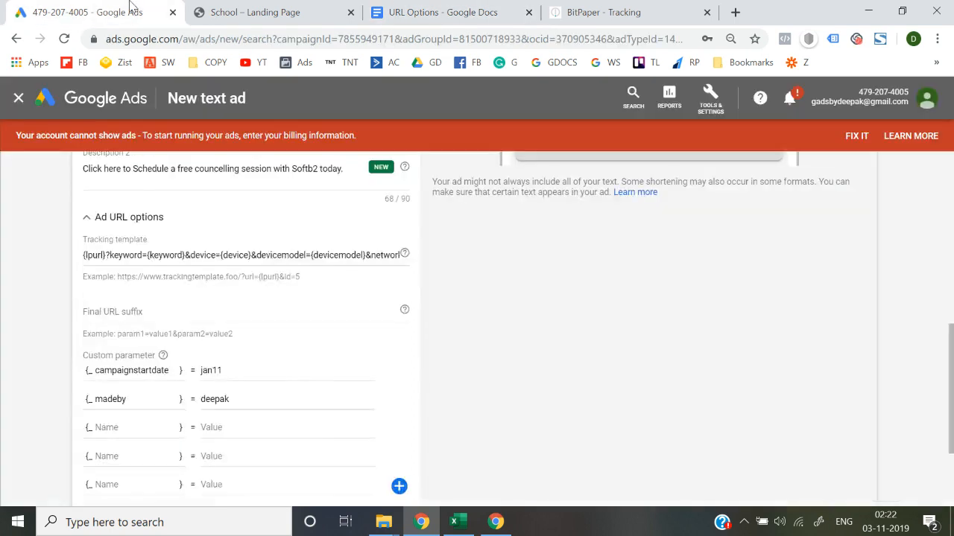
scroll(90, 345, "down", 2)
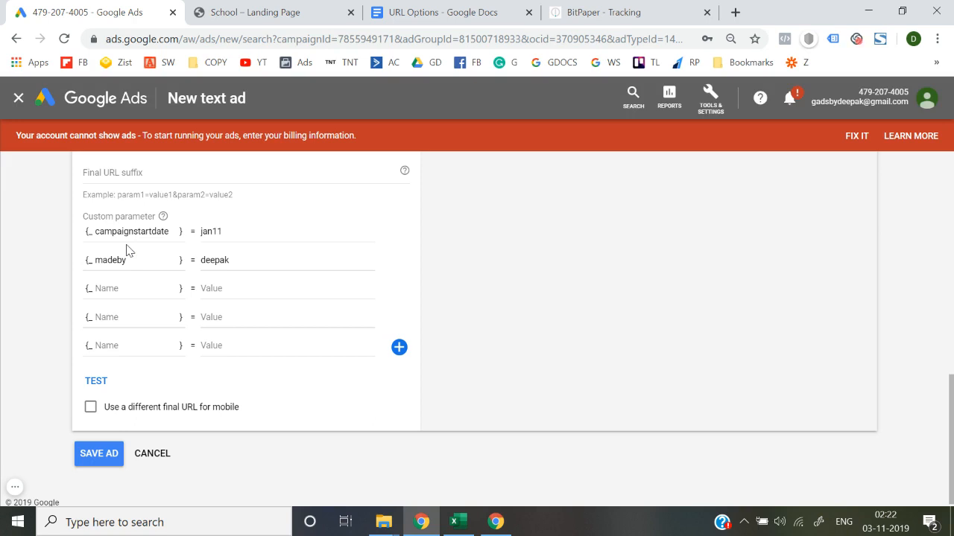
scroll(44, 265, "up", 2)
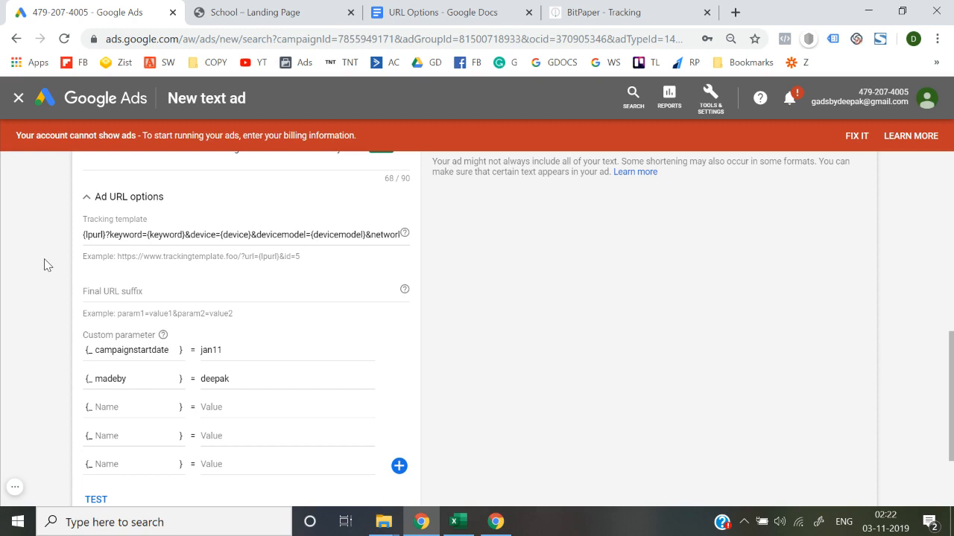
Switch to the URL Options document and delete the template line running from {lpurl}?keyword={keyword} to &creator={madeby}, including the blank line below it.
left_click(257, 12)
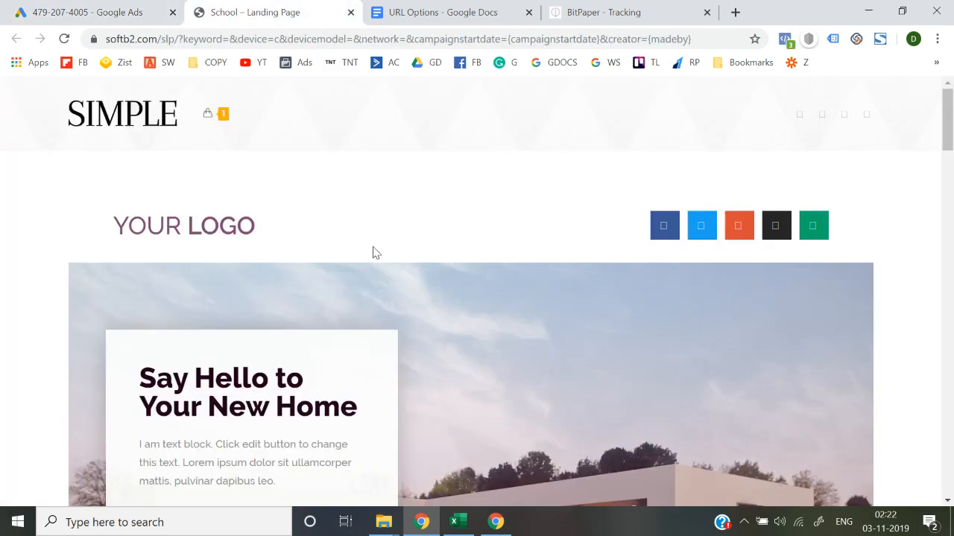
left_click(448, 10)
scroll(408, 319, "up", 2)
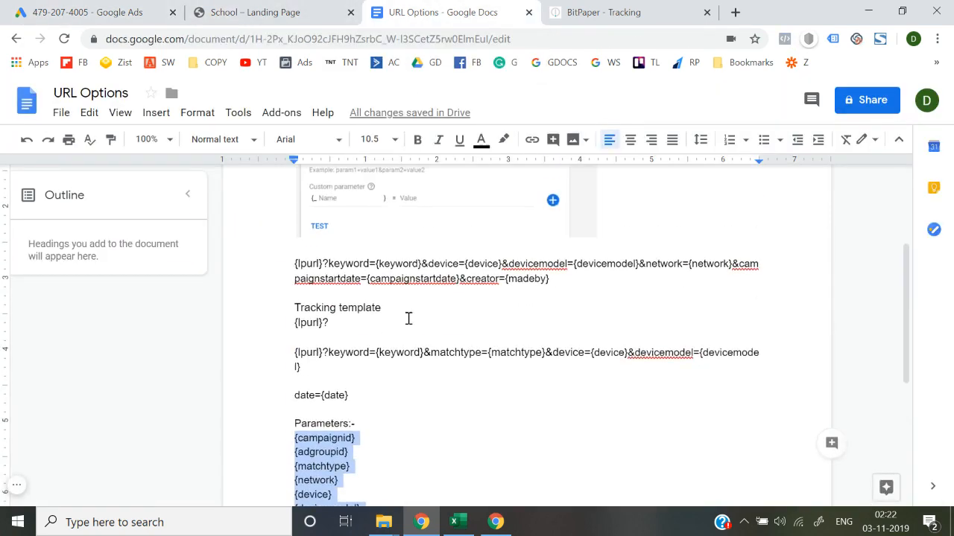
scroll(408, 319, "down", 1)
left_click_drag(574, 254, 298, 228)
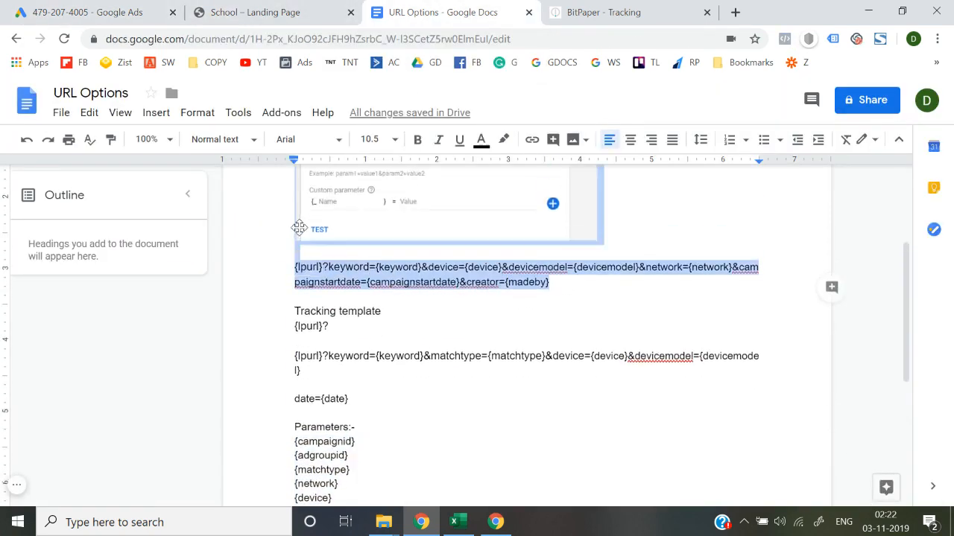
scroll(298, 227, "up", 2)
scroll(294, 345, "down", 1)
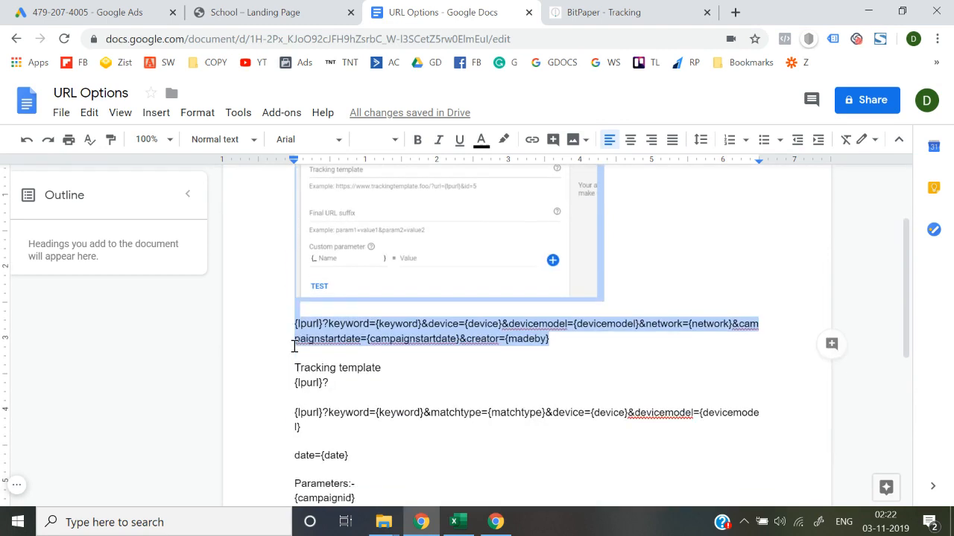
left_click(295, 346)
left_click_drag(294, 323, 547, 358)
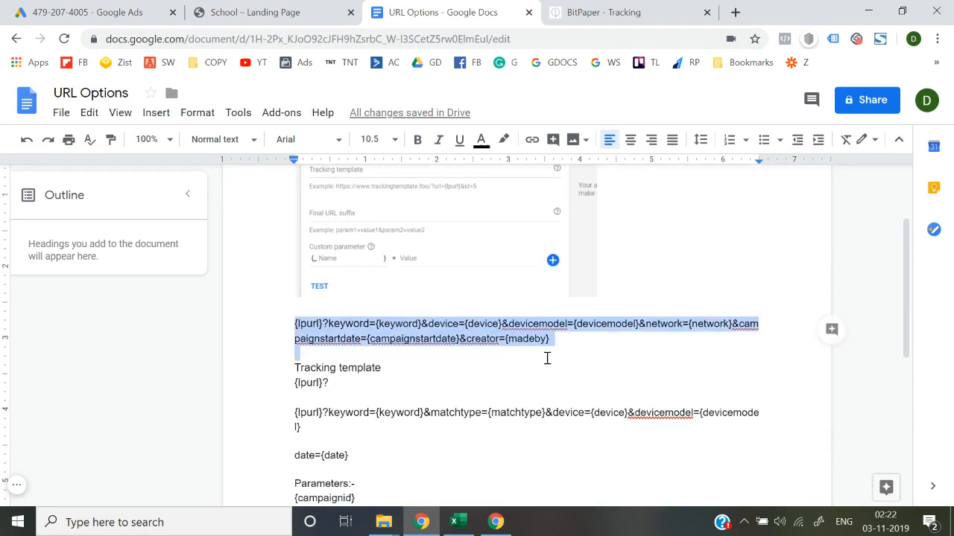
key("BackSpace")
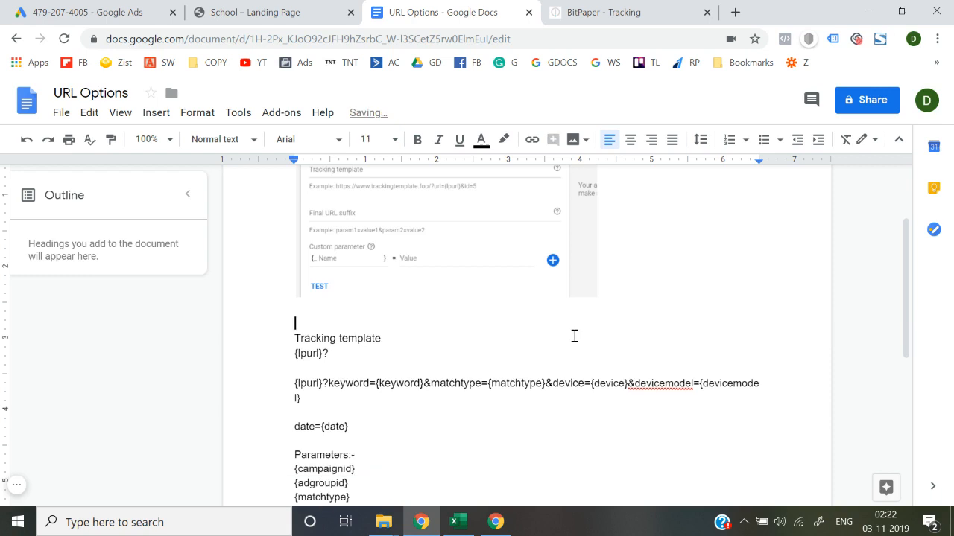
Delete the date={date} text above the document's parameter list.
key("Down")
key("Down")
key("Down")
scroll(452, 308, "down", 2)
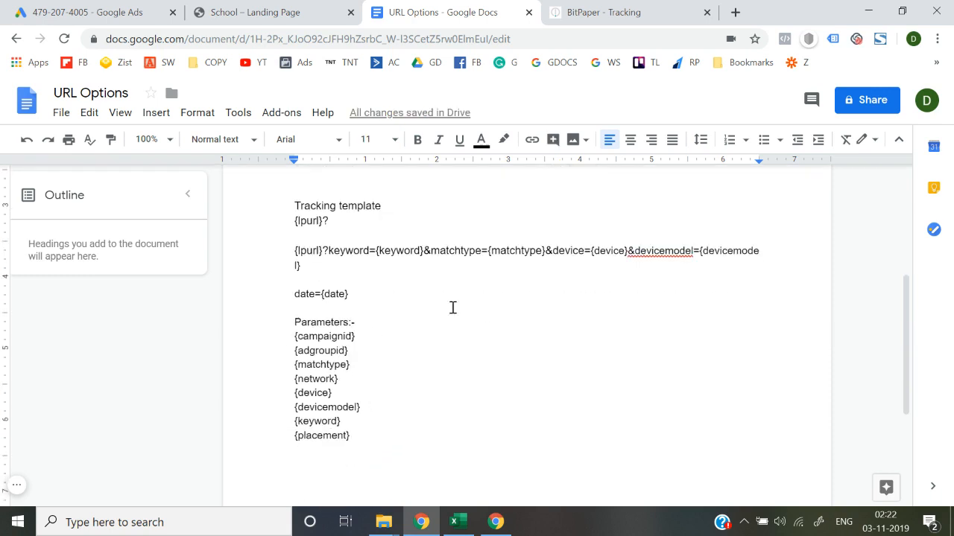
left_click_drag(366, 291, 291, 294)
key("BackSpace")
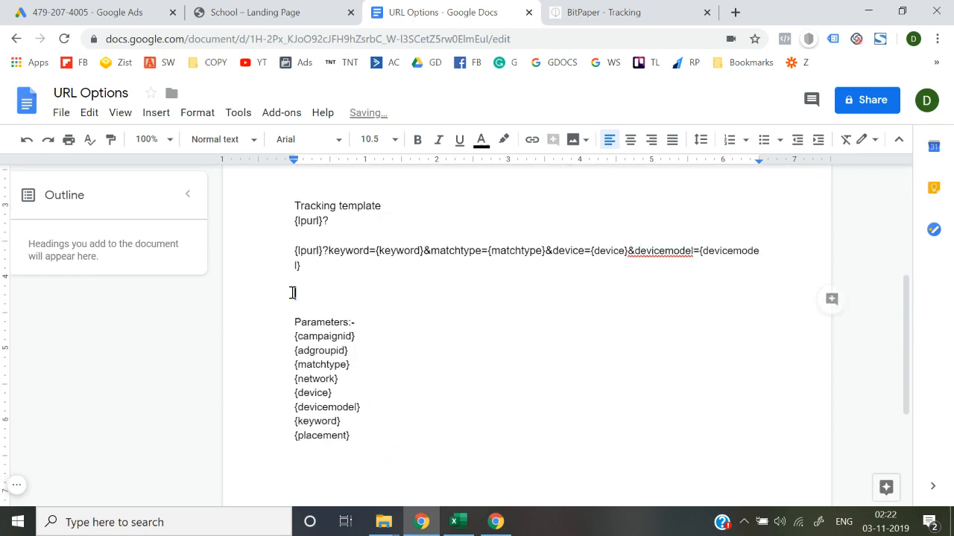
Select the document's whole parameter list, from {campaignid} down to {placement}.
key("Down")
key("Down")
key("Down")
key("shift+Down")
key("shift+Down")
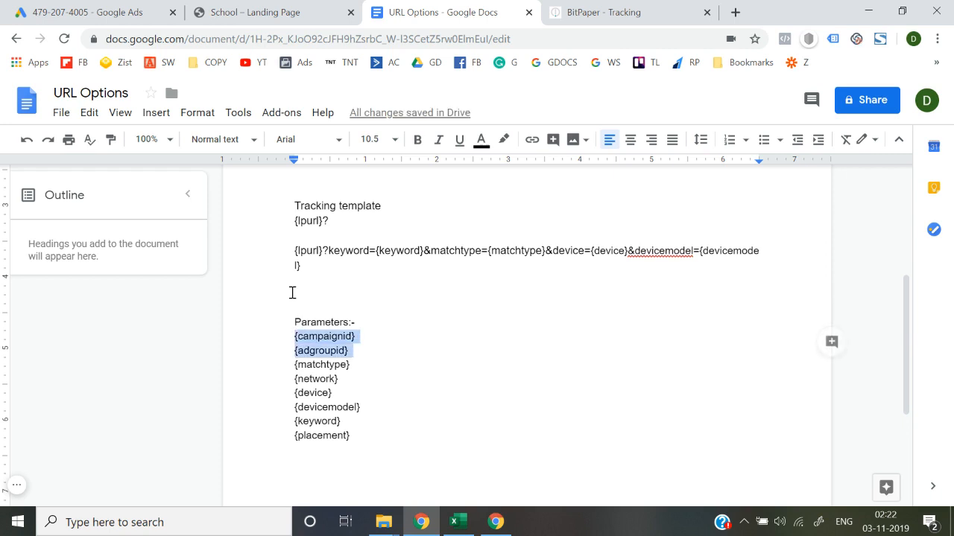
key("shift+Down")
key("shift+Down")
key("shift+Down")
key("shift+Down")
key("shift+Down")
key("shift+Down")
key("shift+Down")
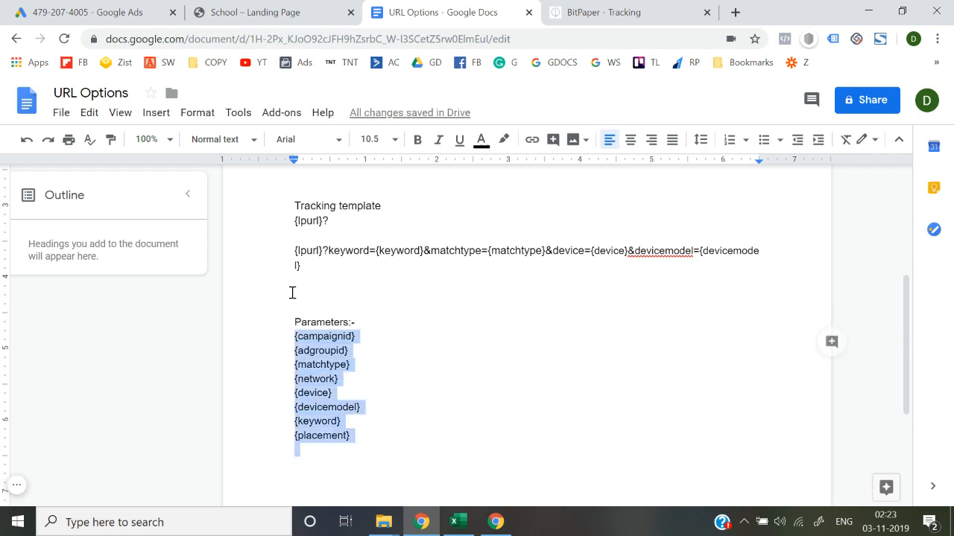